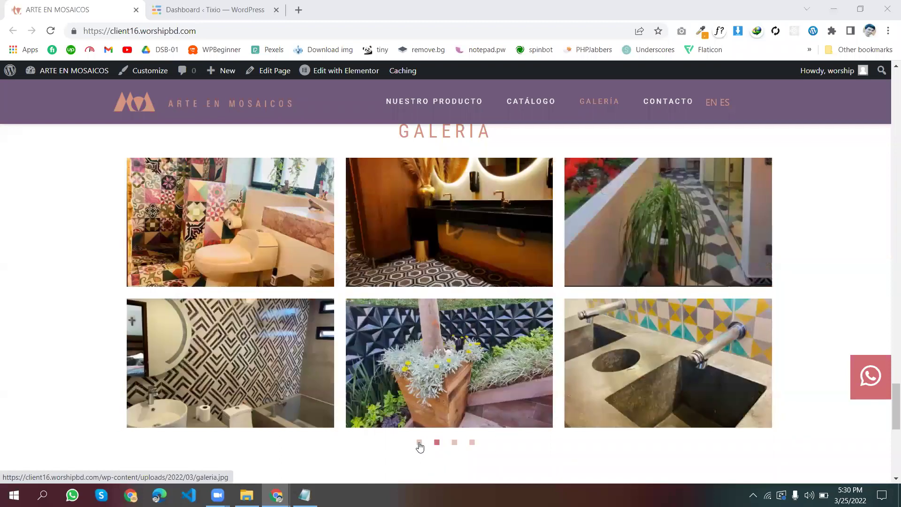
# Browse the slides of the Galería carousel and preview several of its images enlarged in the lightbox
pyautogui.click(419, 443)
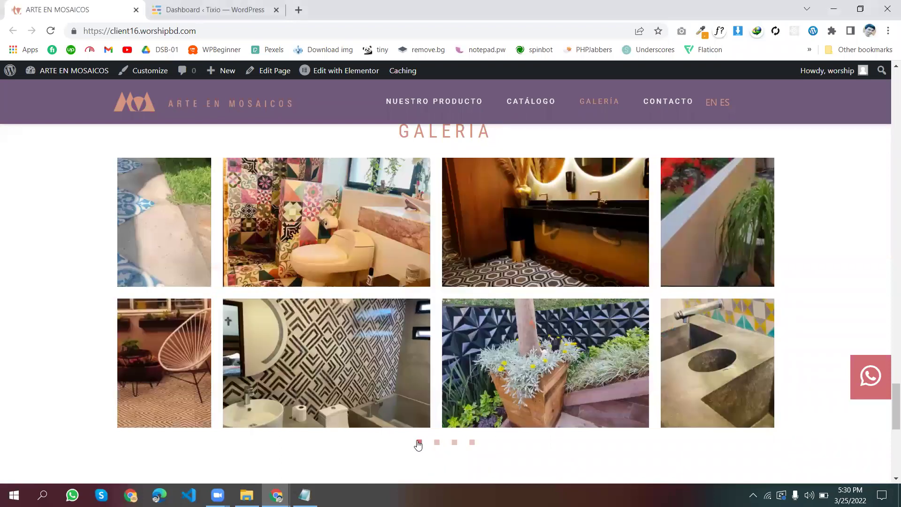
pyautogui.click(454, 443)
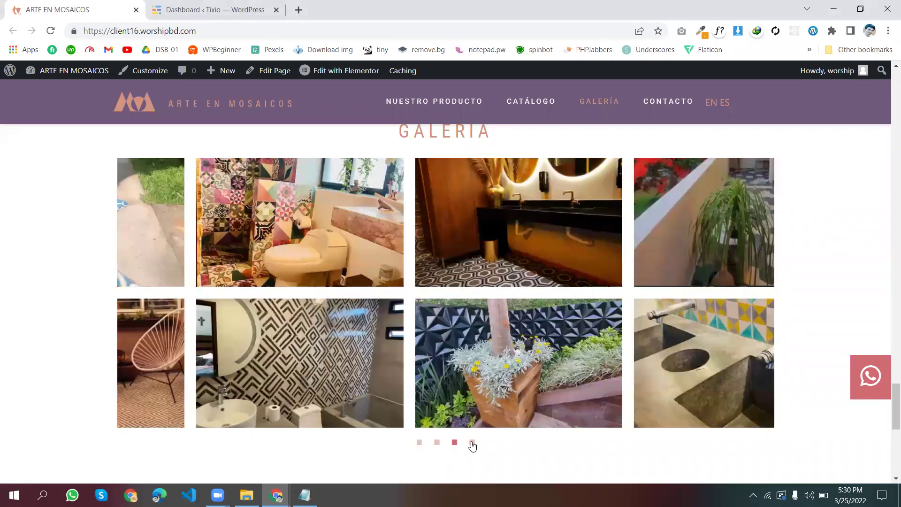
pyautogui.click(472, 443)
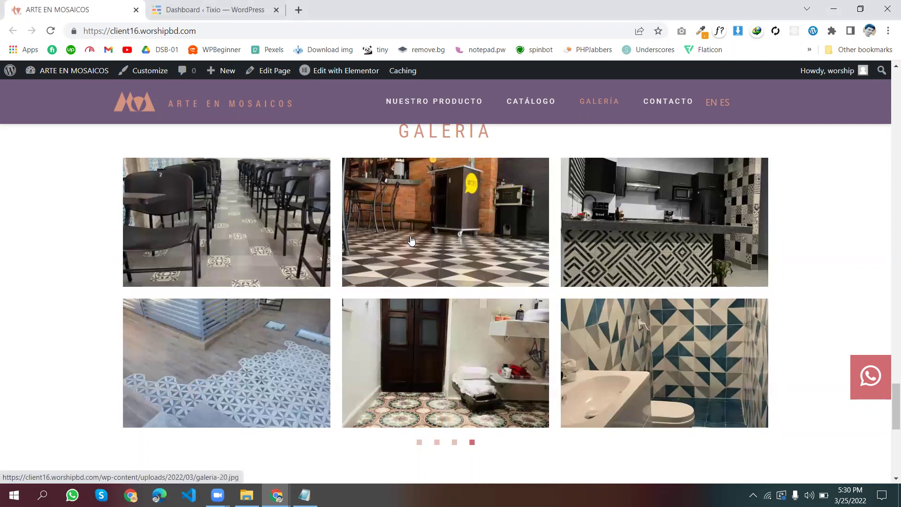
pyautogui.click(411, 240)
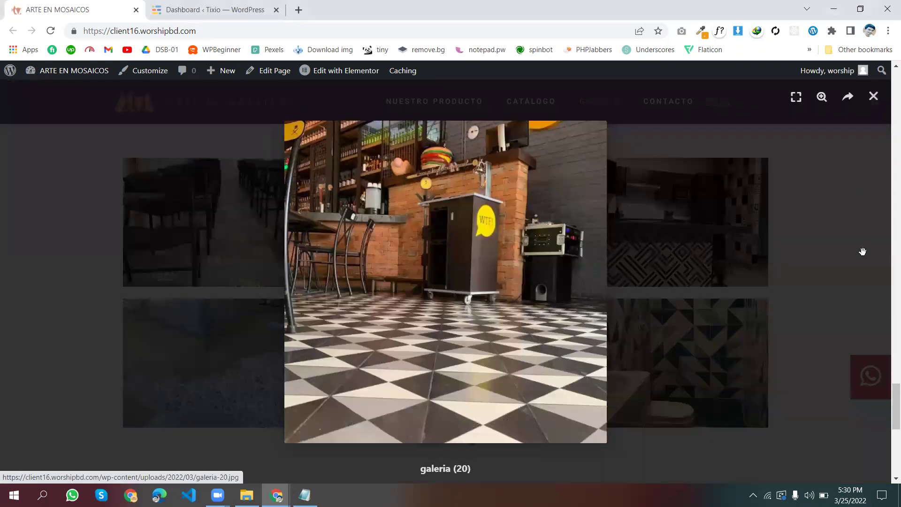
pyautogui.click(839, 259)
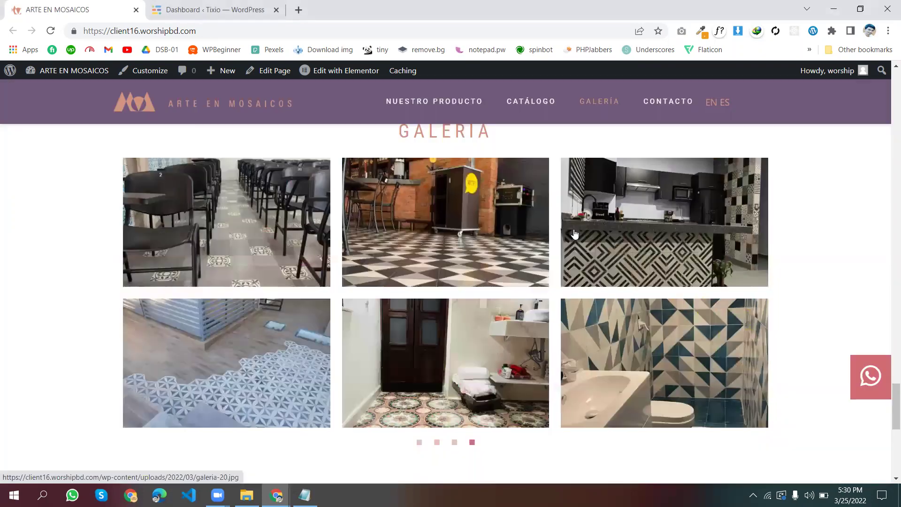
pyautogui.click(680, 226)
pyautogui.click(848, 220)
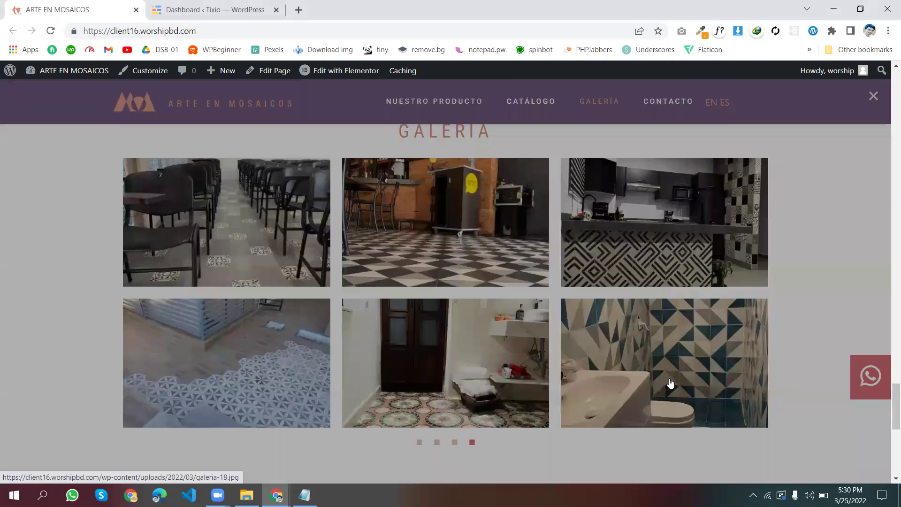
pyautogui.click(760, 279)
pyautogui.click(436, 453)
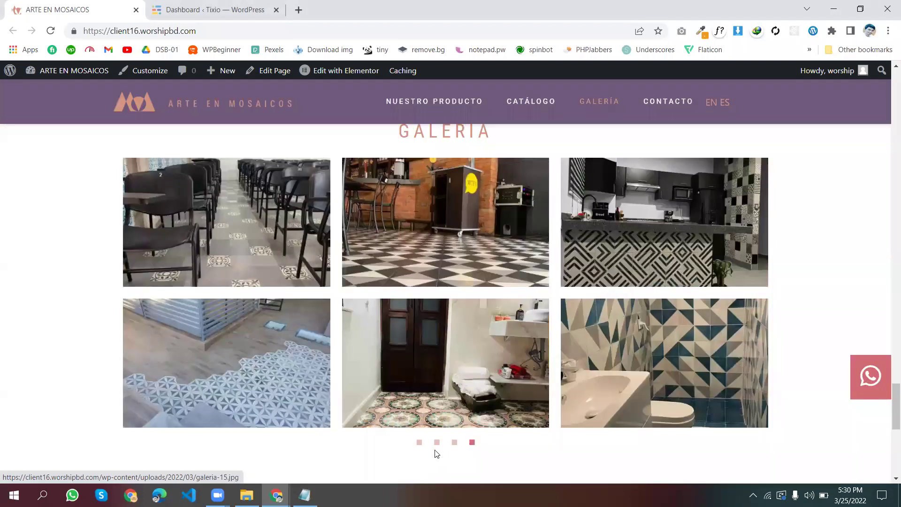
pyautogui.click(419, 443)
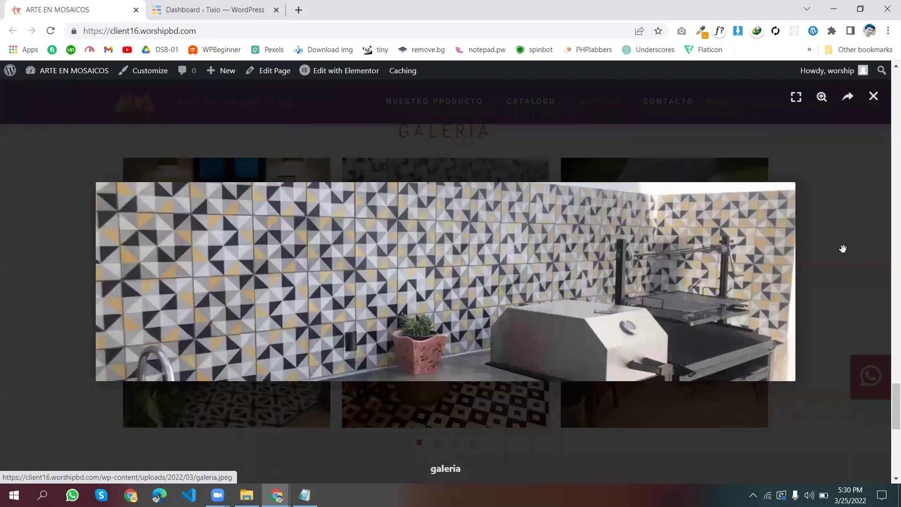
pyautogui.click(843, 249)
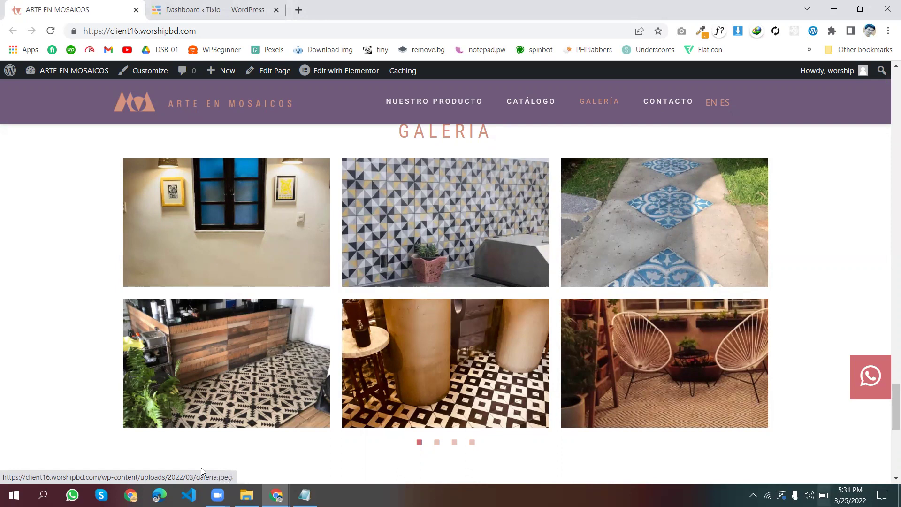
# Switch to the Tixio WordPress dashboard and open Elementor's saved templates list
pyautogui.click(208, 5)
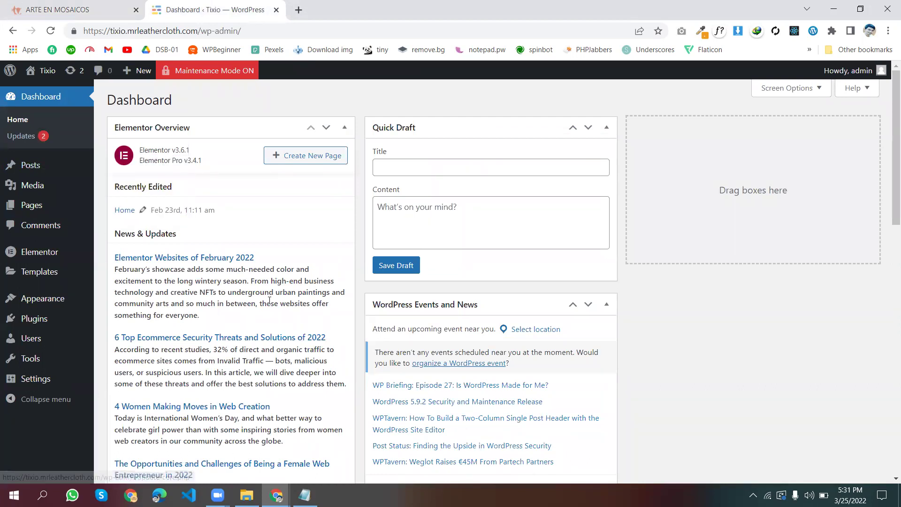
pyautogui.moveTo(37, 259)
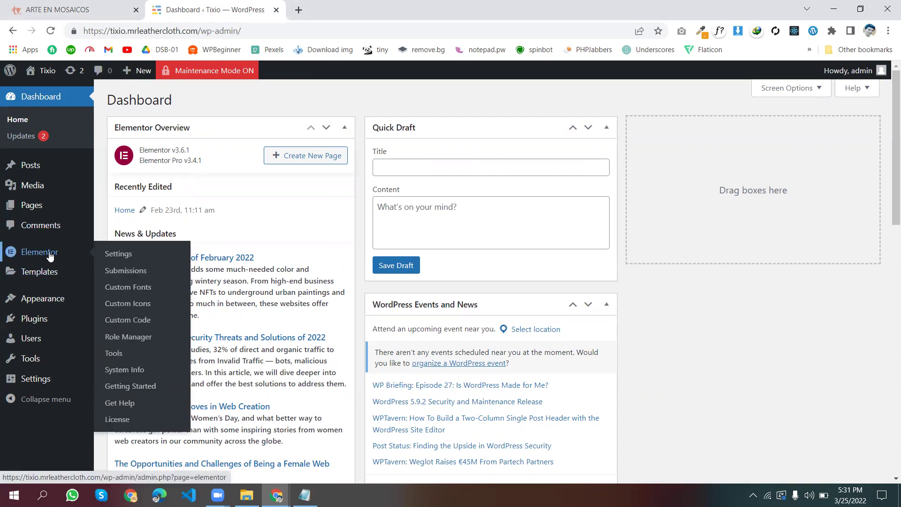
pyautogui.moveTo(42, 277)
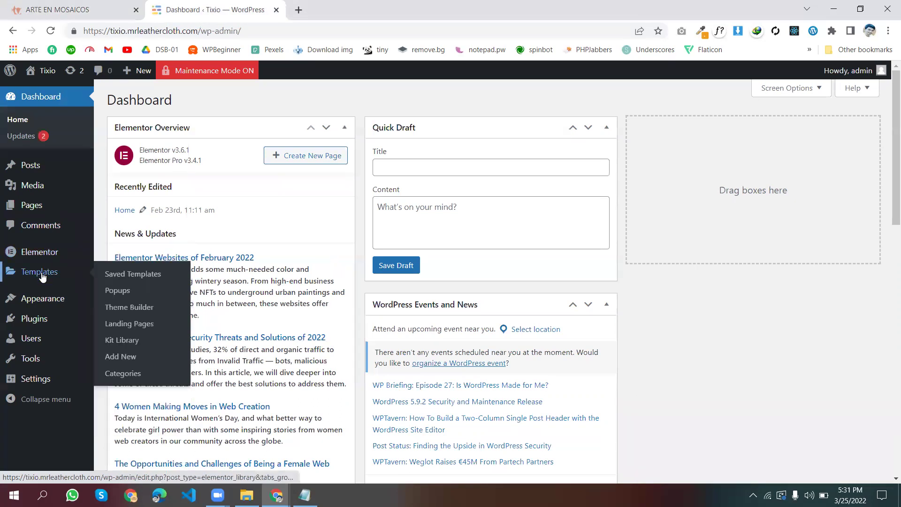
pyautogui.click(42, 273)
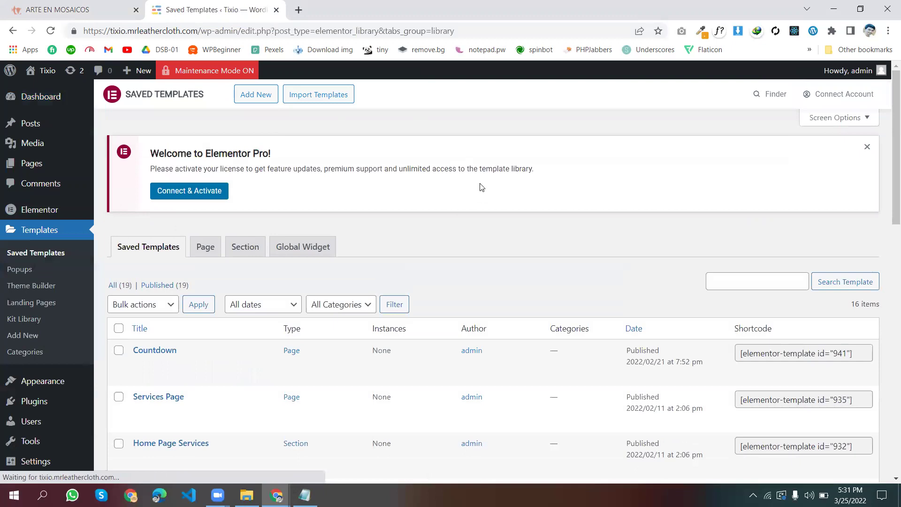
pyautogui.scroll(-2, 477, 183)
pyautogui.scroll(2, 376, 154)
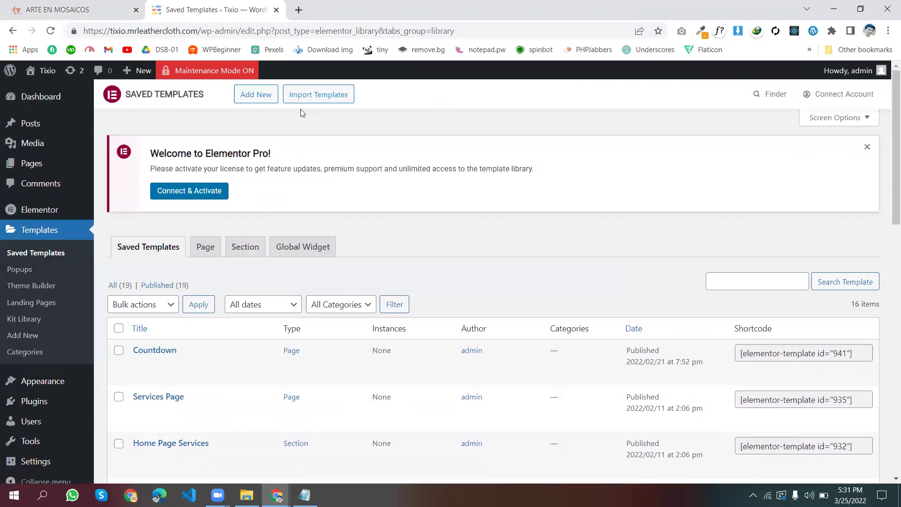
# Create a new Section template named "Gallery Template 1" and dismiss the template library in the editor
pyautogui.click(255, 94)
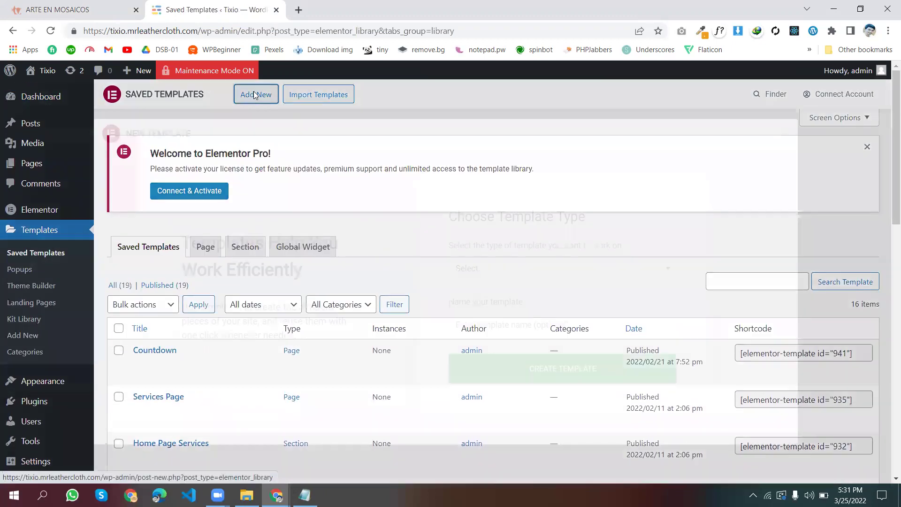
pyautogui.click(546, 267)
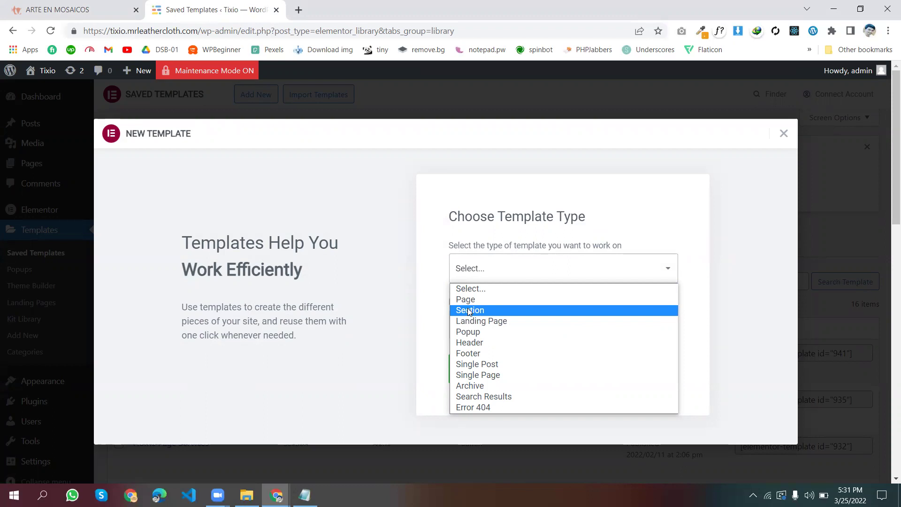
pyautogui.click(469, 311)
pyautogui.click(506, 326)
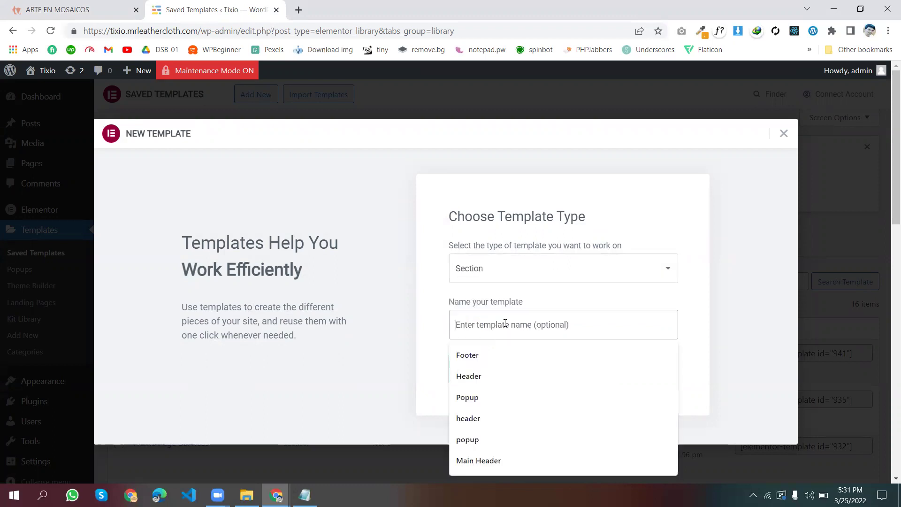
pyautogui.write('Ga')
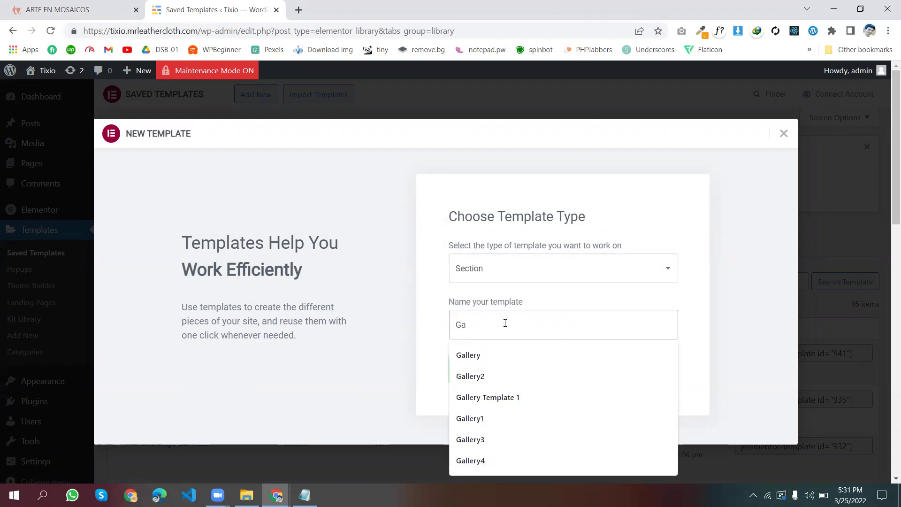
pyautogui.write('llery Temp')
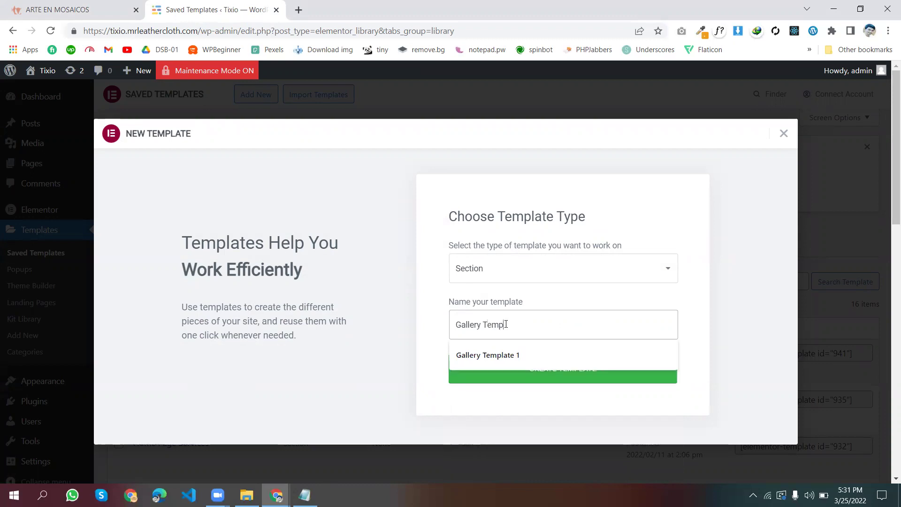
pyautogui.write('late 1')
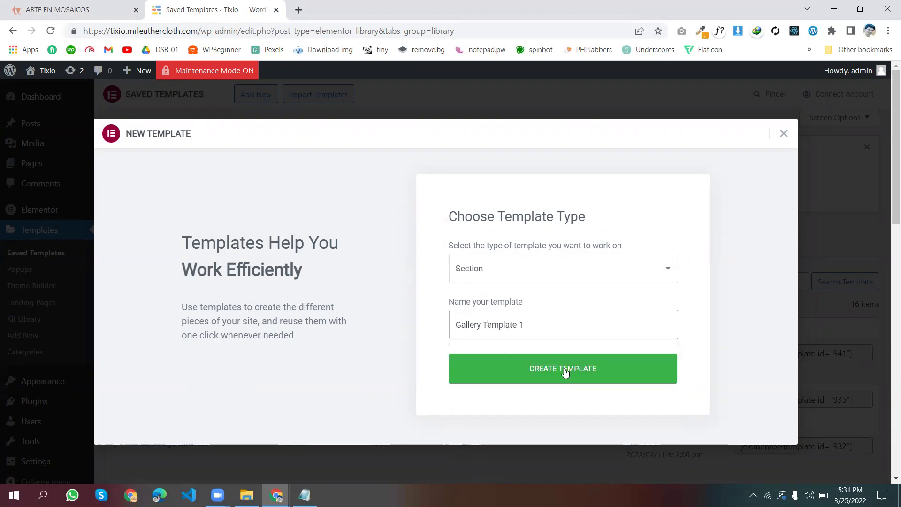
pyautogui.click(540, 375)
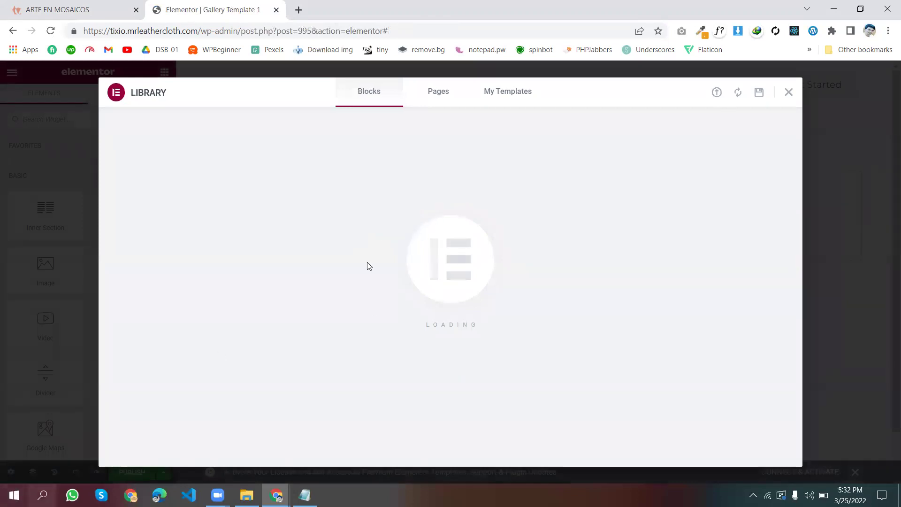
pyautogui.click(789, 93)
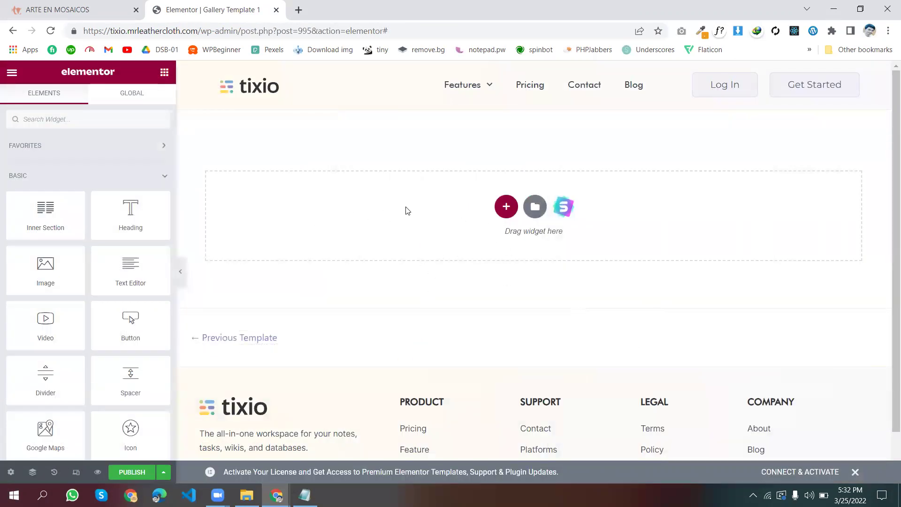
# Add a section with three equal columns to the template and set its content width to Full Width
pyautogui.click(507, 208)
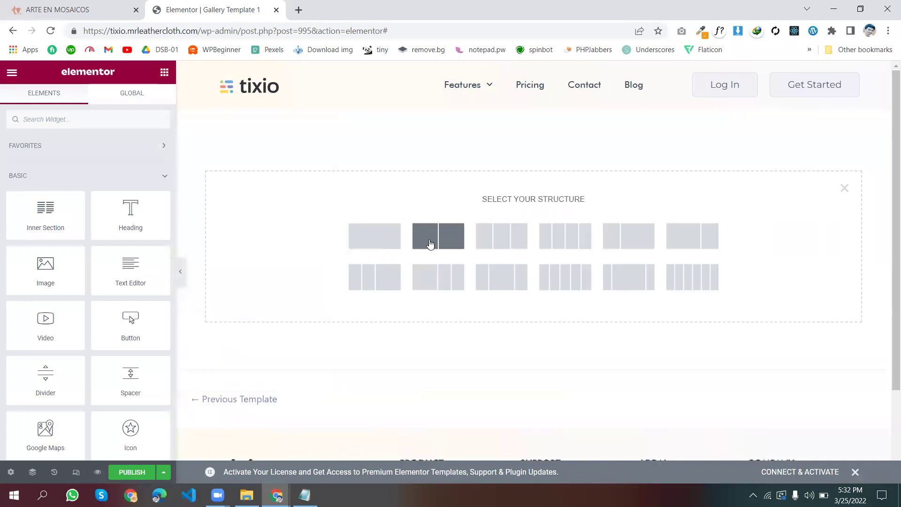
pyautogui.click(500, 241)
pyautogui.click(133, 162)
pyautogui.click(100, 185)
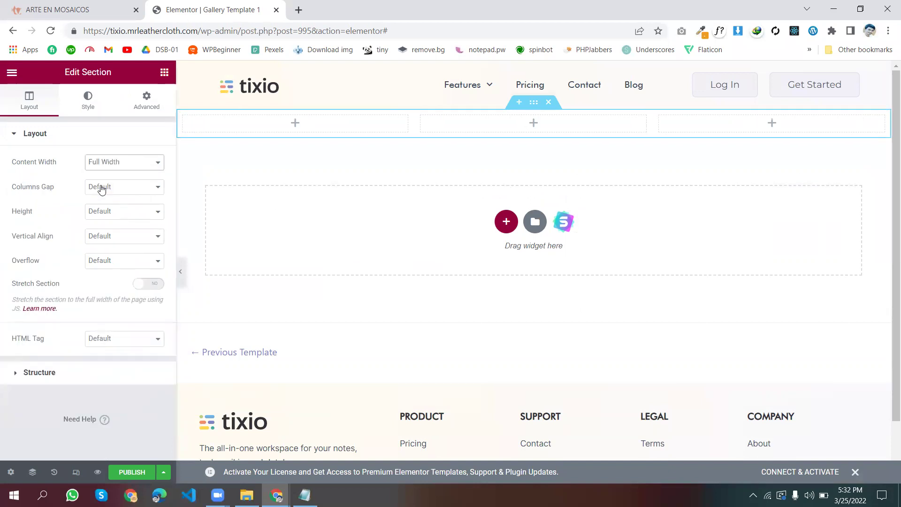
pyautogui.click(121, 189)
pyautogui.click(106, 208)
pyautogui.click(107, 189)
pyautogui.click(105, 199)
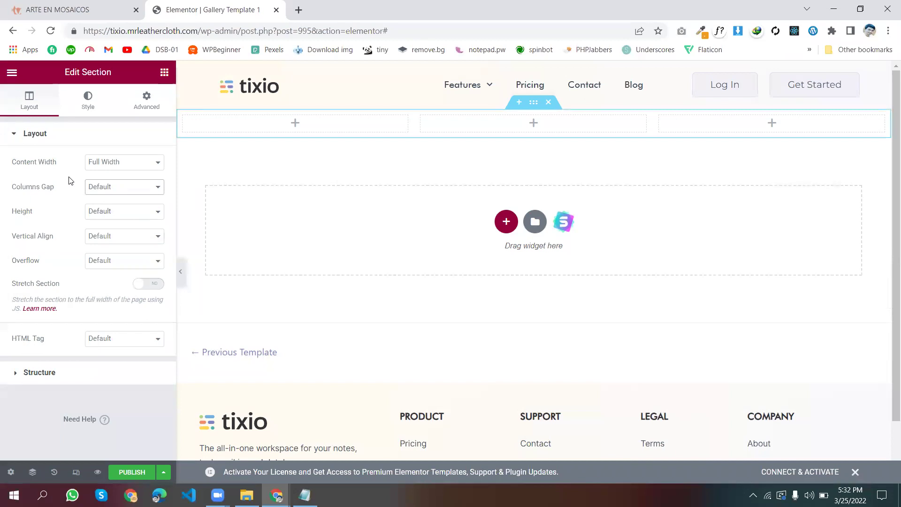
# Add an Image widget to the first column, with image size Full and its link set to Media File
pyautogui.click(164, 73)
pyautogui.moveTo(54, 271); pyautogui.dragTo(316, 131)
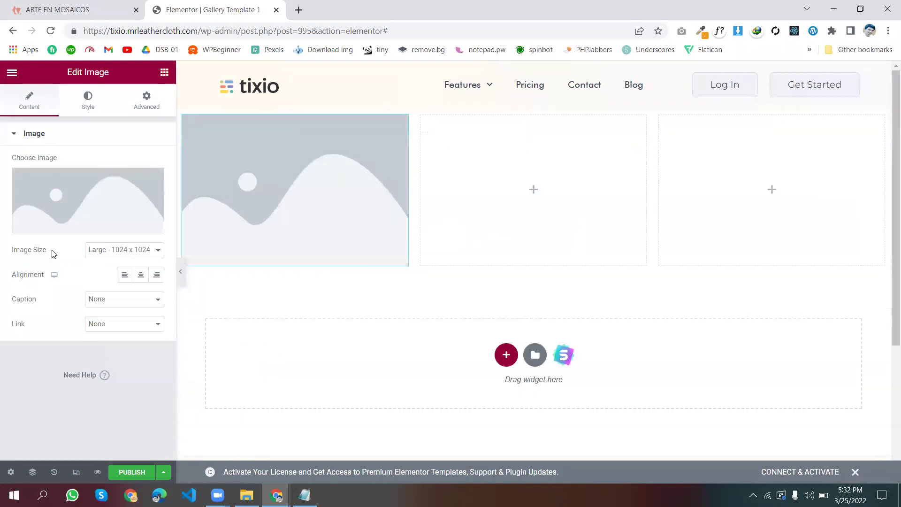
pyautogui.click(123, 250)
pyautogui.click(100, 316)
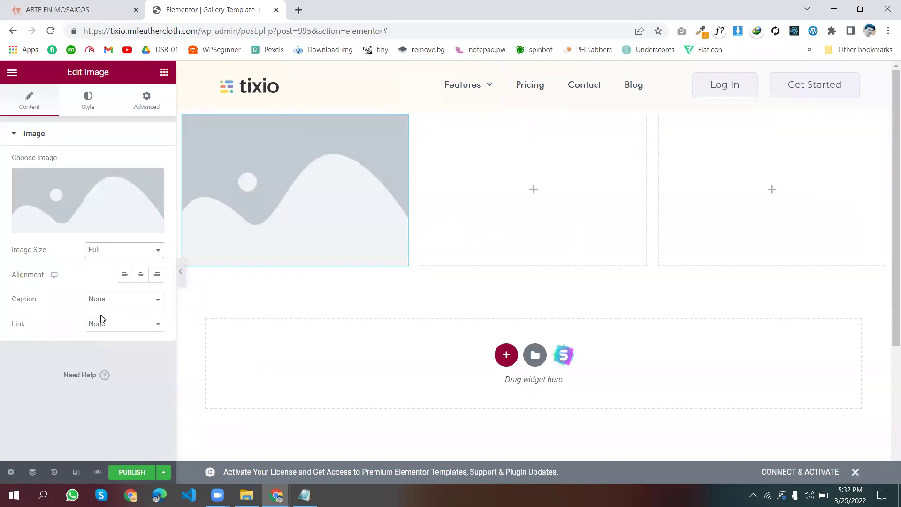
pyautogui.click(107, 325)
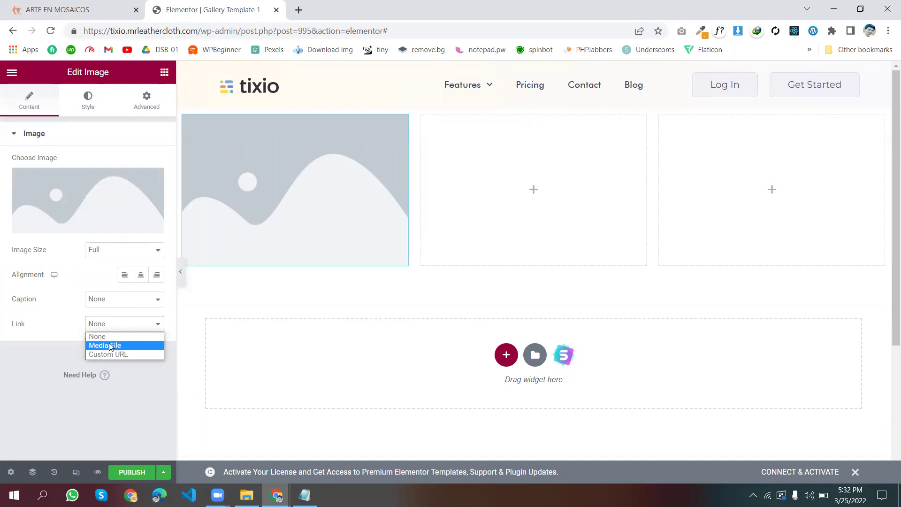
pyautogui.click(109, 346)
# Examine on the Arte en Mosaicos site how the gallery images open enlarged in the lightbox
pyautogui.click(96, 6)
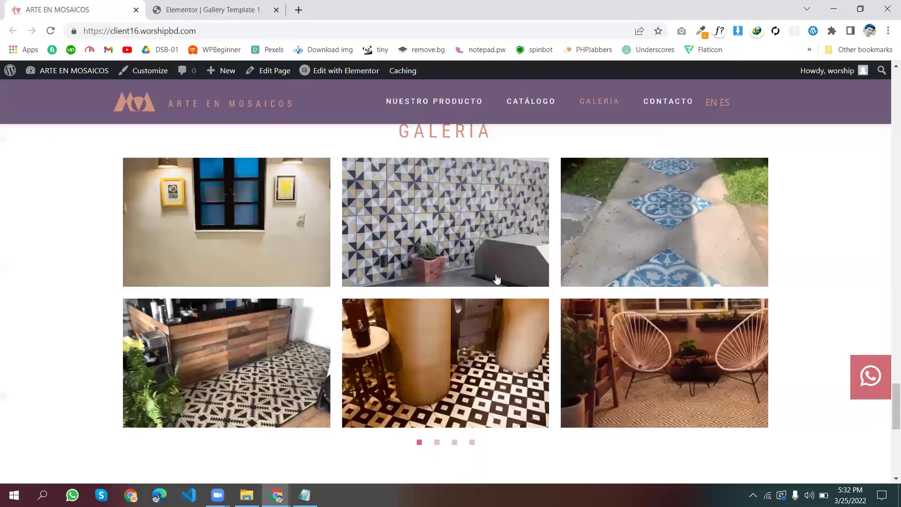
pyautogui.click(466, 211)
pyautogui.click(836, 222)
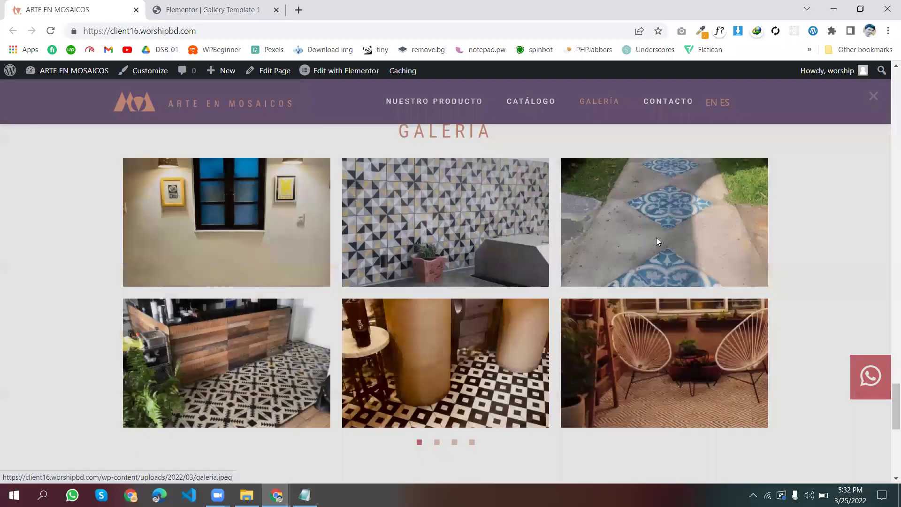
pyautogui.click(762, 236)
pyautogui.click(825, 223)
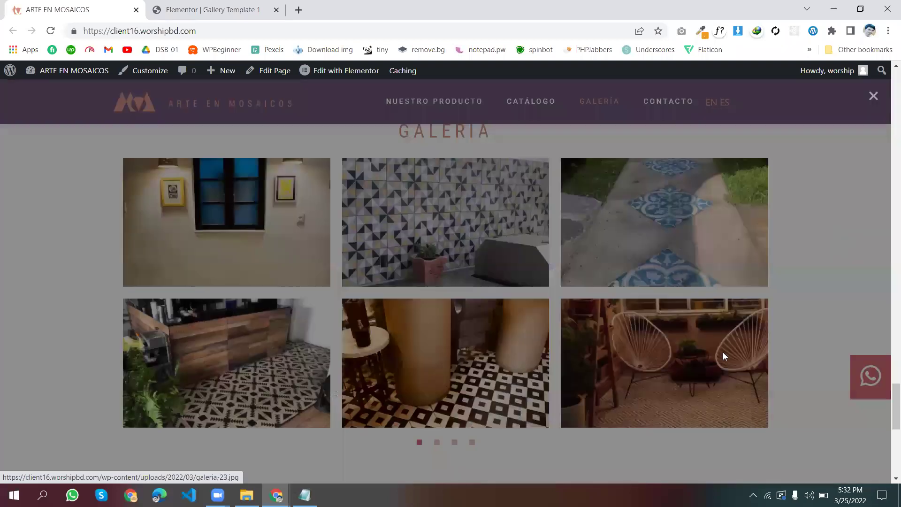
pyautogui.click(701, 337)
pyautogui.click(197, 370)
pyautogui.click(197, 371)
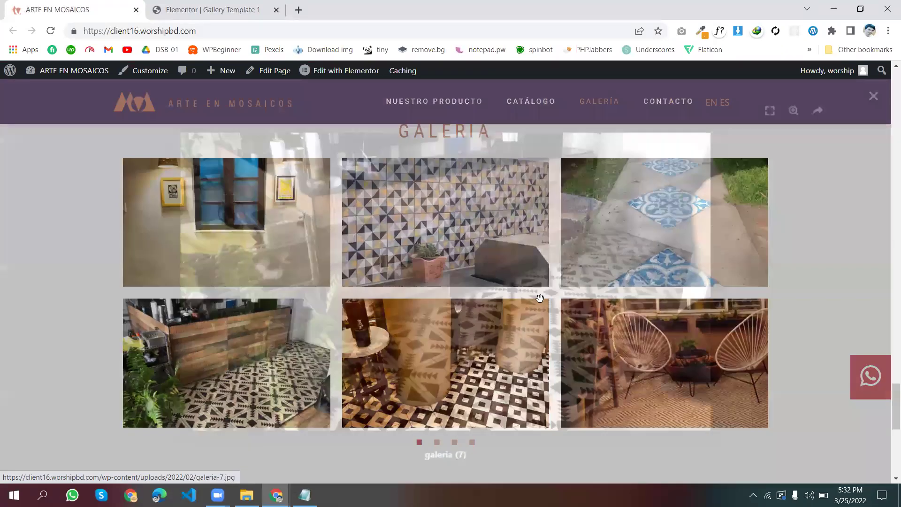
# Return to the template editor and set the first column's image to galeria-2.jpg from the media library
pyautogui.click(233, 10)
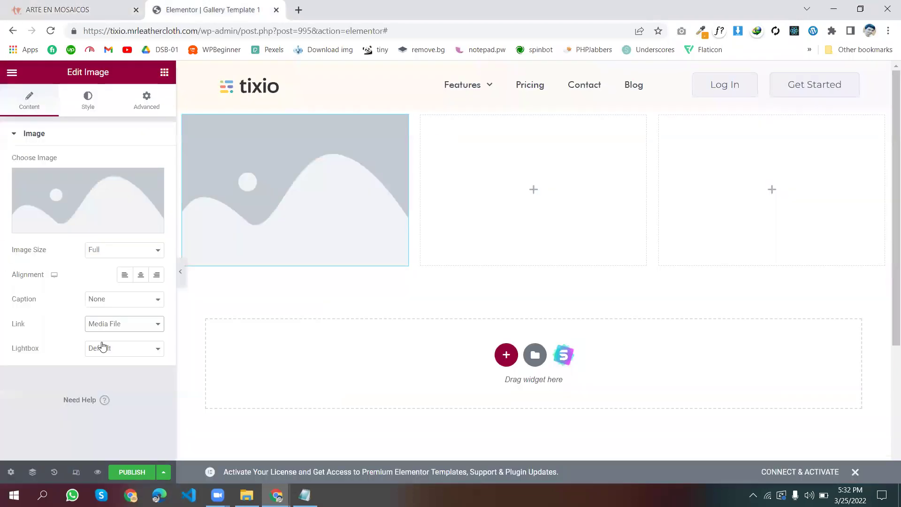
pyautogui.click(83, 190)
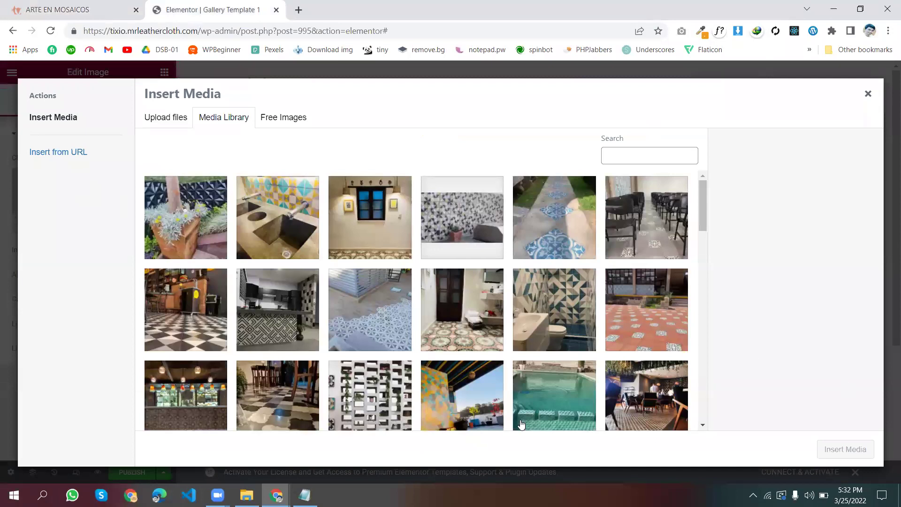
pyautogui.click(202, 227)
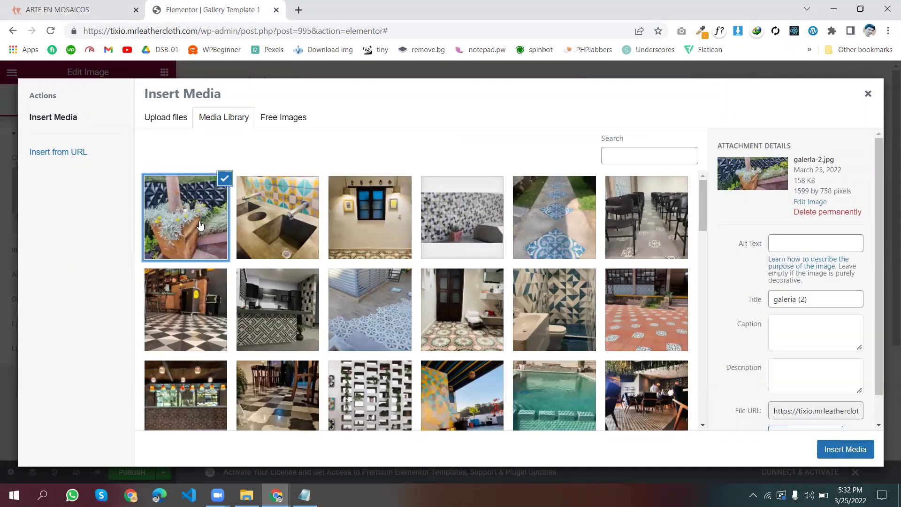
pyautogui.click(840, 451)
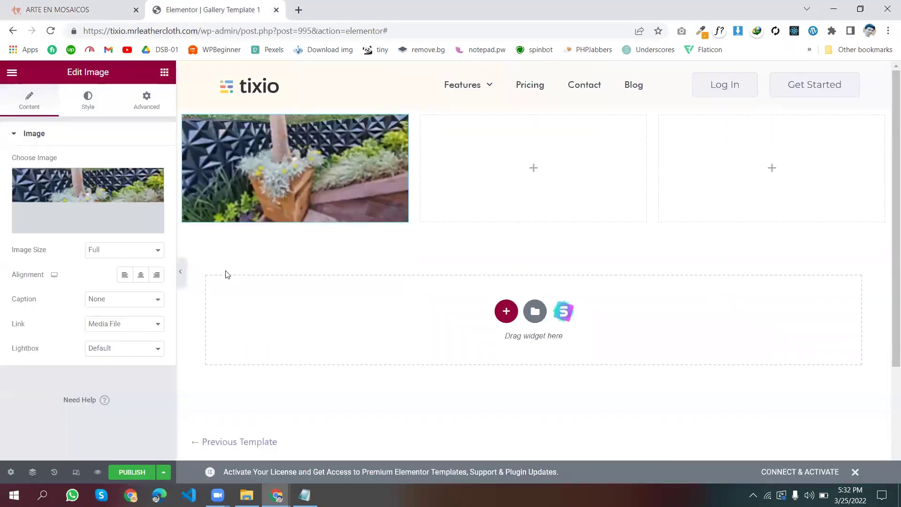
# Style the first column's image with a width of 100 VW, a height of 220 px and object fit Cover
pyautogui.click(90, 99)
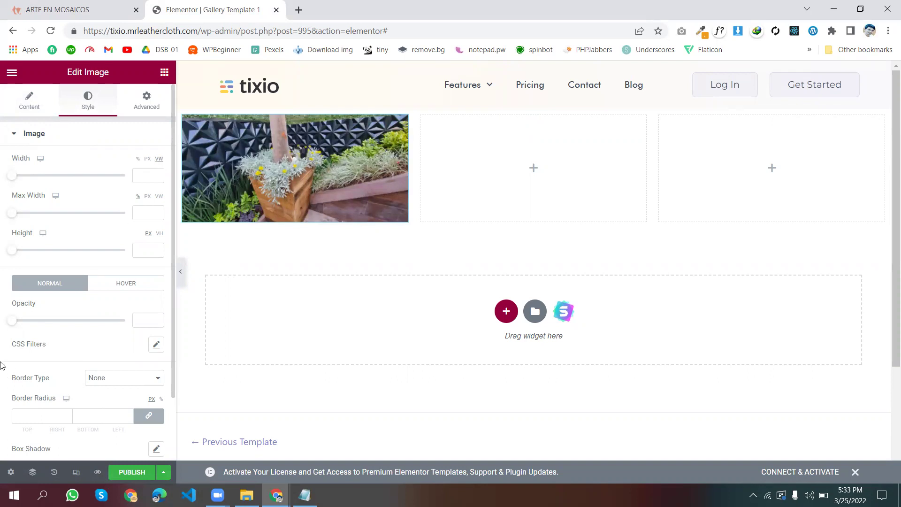
pyautogui.moveTo(12, 177); pyautogui.dragTo(133, 179)
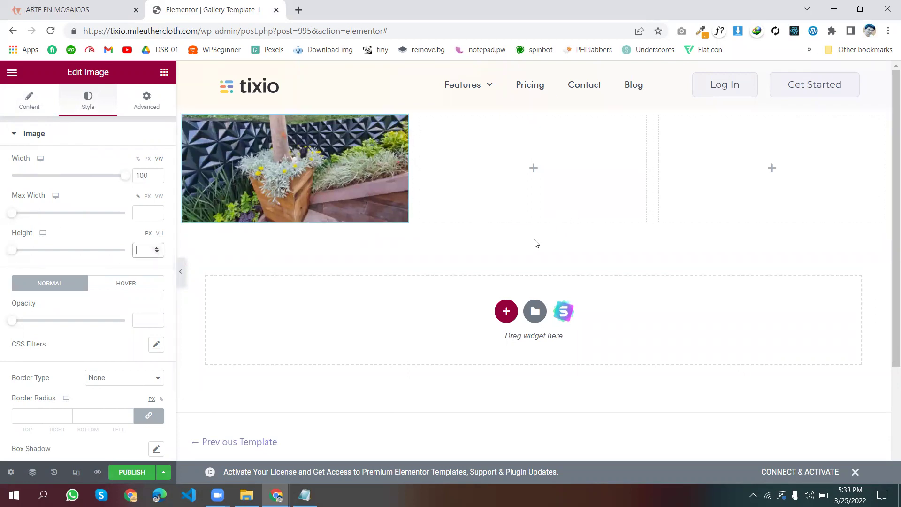
pyautogui.click(43, 3)
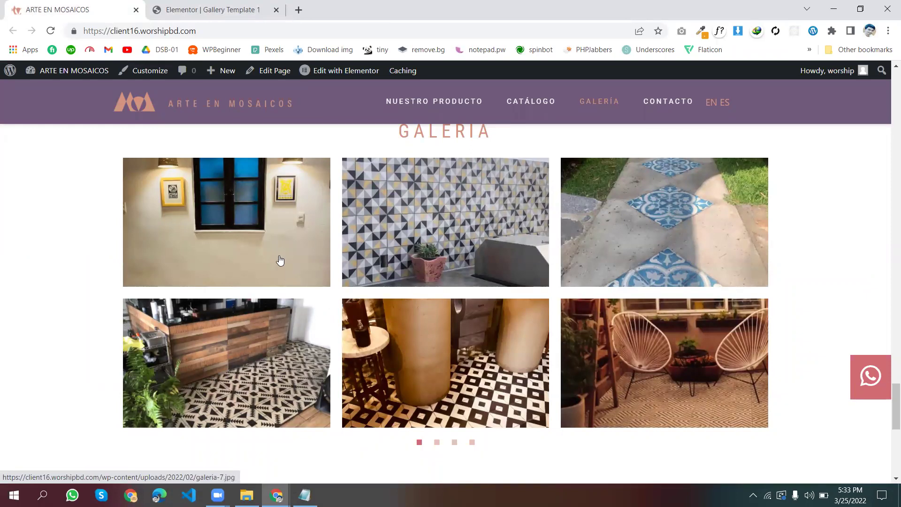
pyautogui.hotkey('ctrl', 'Tab')
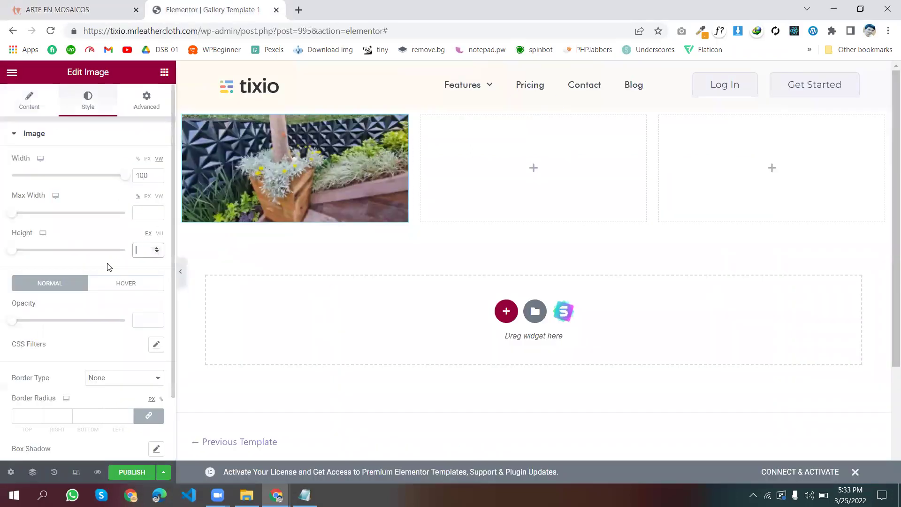
pyautogui.moveTo(14, 255); pyautogui.dragTo(67, 257)
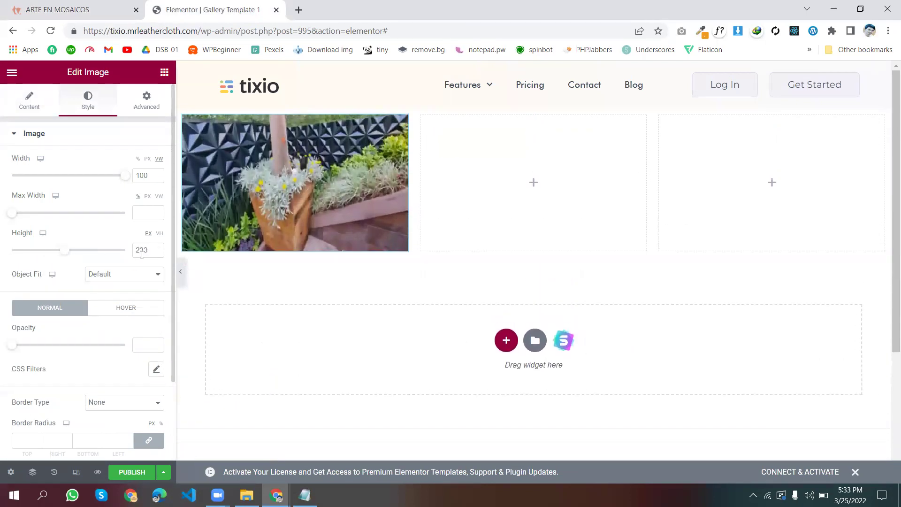
pyautogui.scroll(-11, 157, 255)
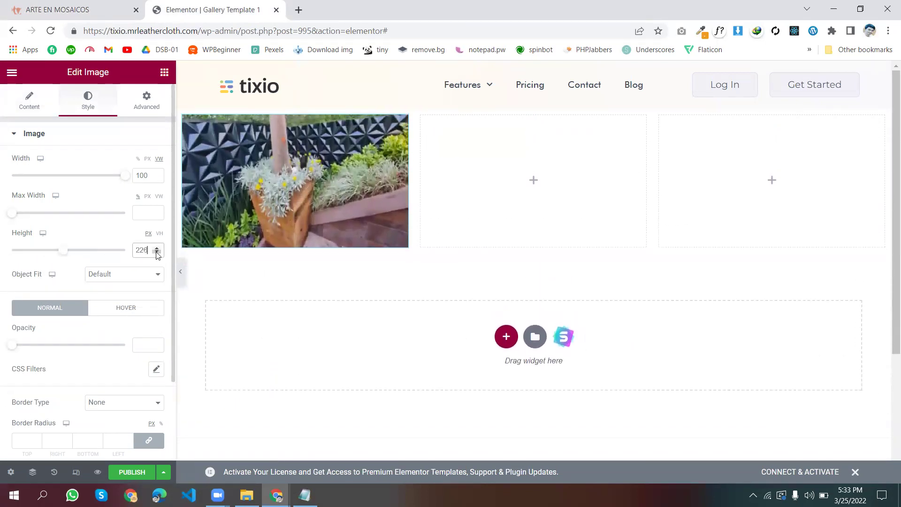
pyautogui.scroll(-2, 157, 255)
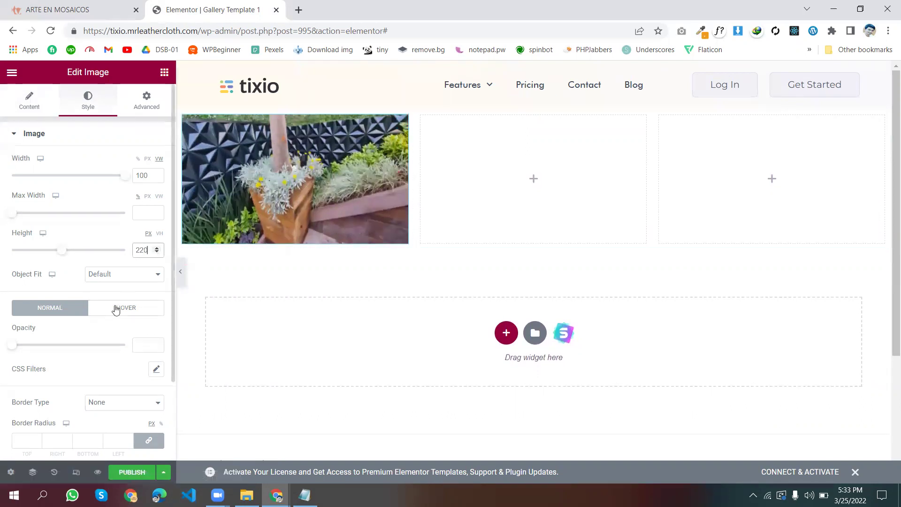
pyautogui.click(147, 277)
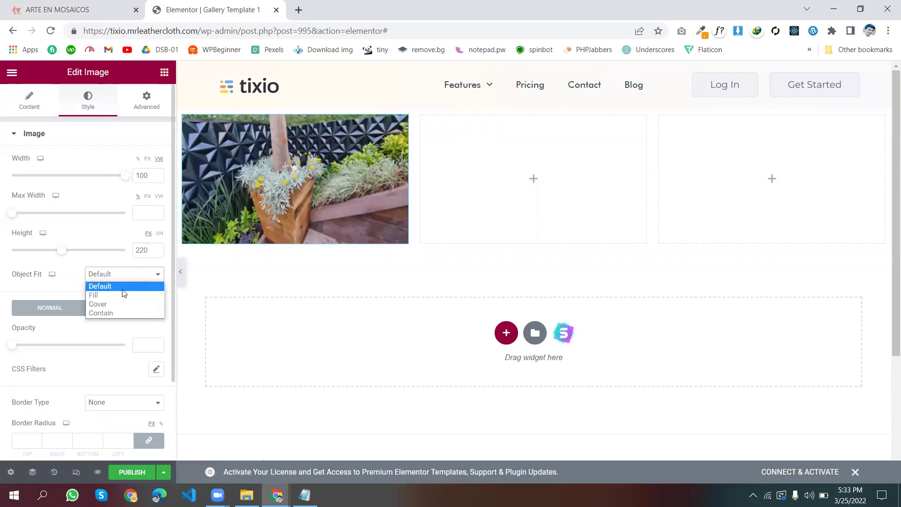
pyautogui.click(105, 304)
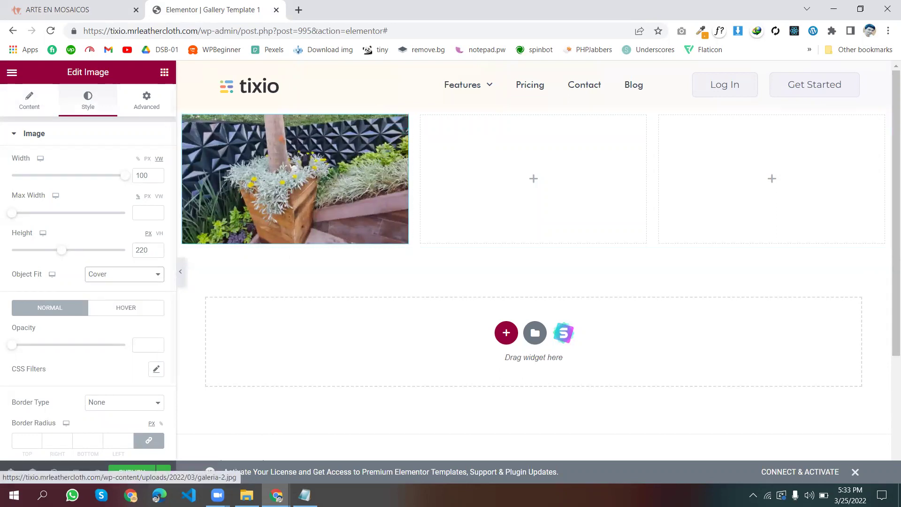
# Copy the first column's image widget and paste it into the second and third columns
pyautogui.rightClick(298, 162)
pyautogui.click(348, 213)
pyautogui.rightClick(506, 172)
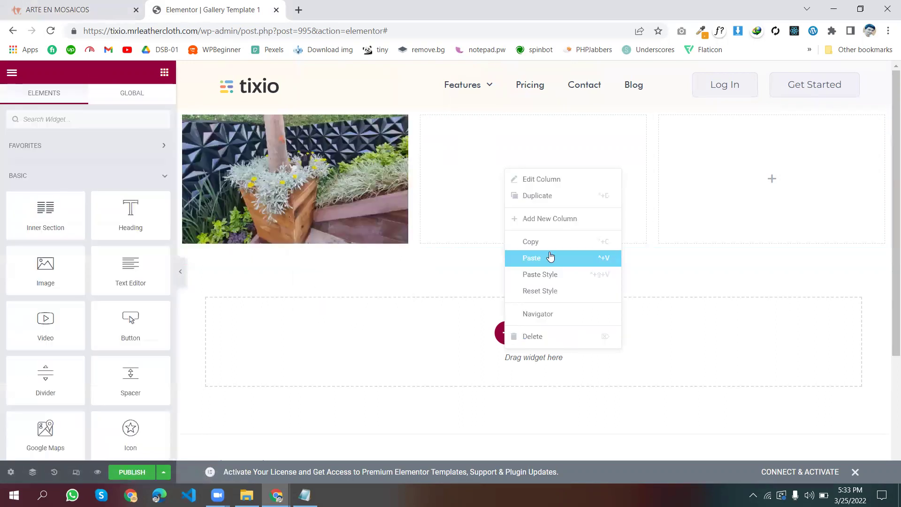
pyautogui.click(550, 257)
pyautogui.rightClick(734, 171)
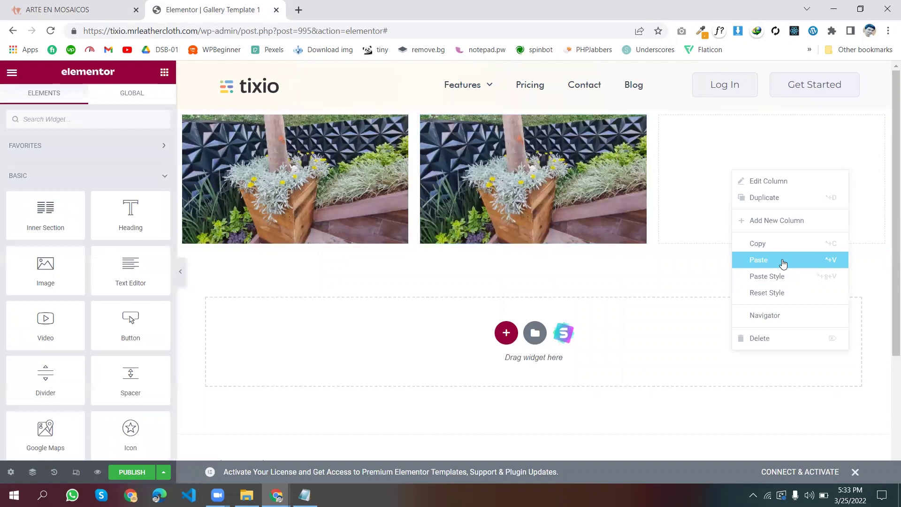
pyautogui.click(771, 260)
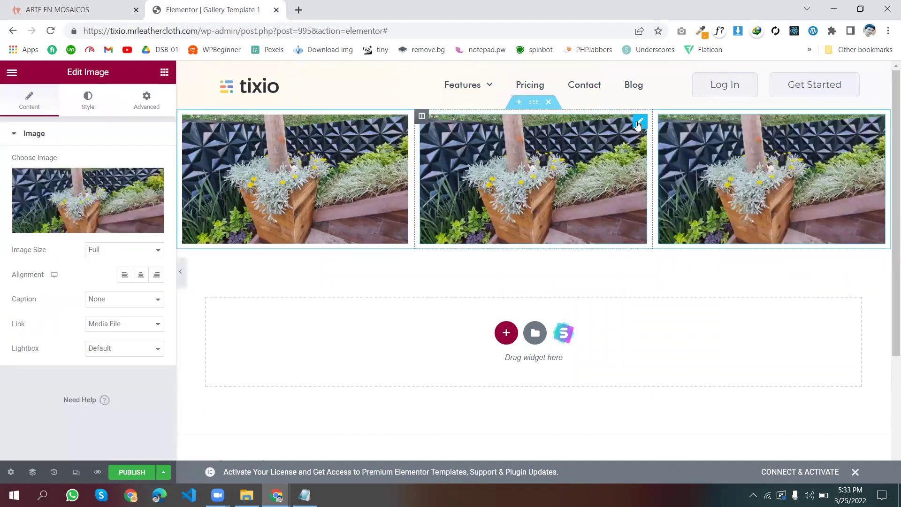
# Replace the second column's image with the concrete sink photo and the third column's with the blue window photo
pyautogui.click(100, 202)
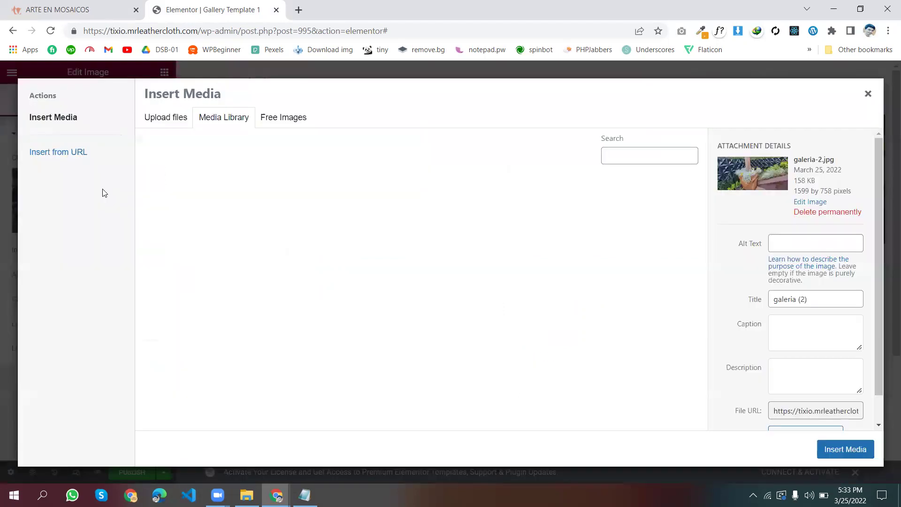
pyautogui.click(287, 230)
pyautogui.click(846, 449)
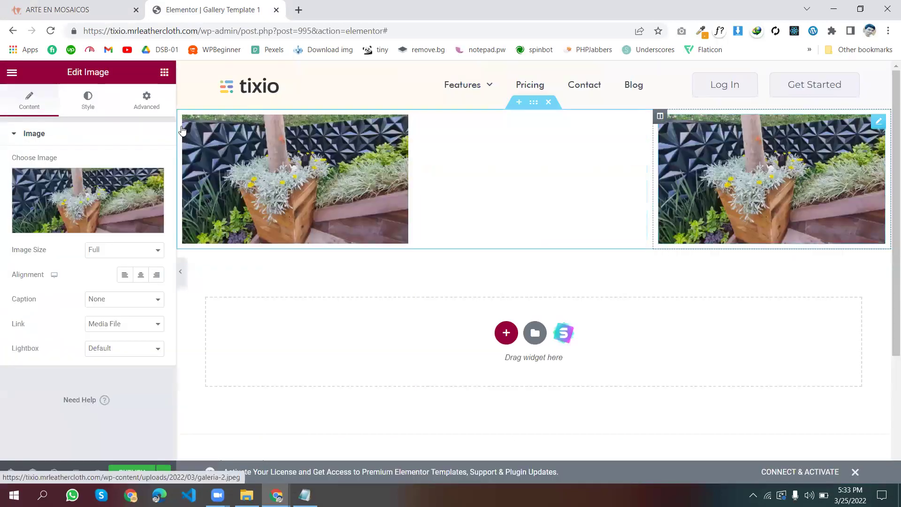
pyautogui.click(559, 234)
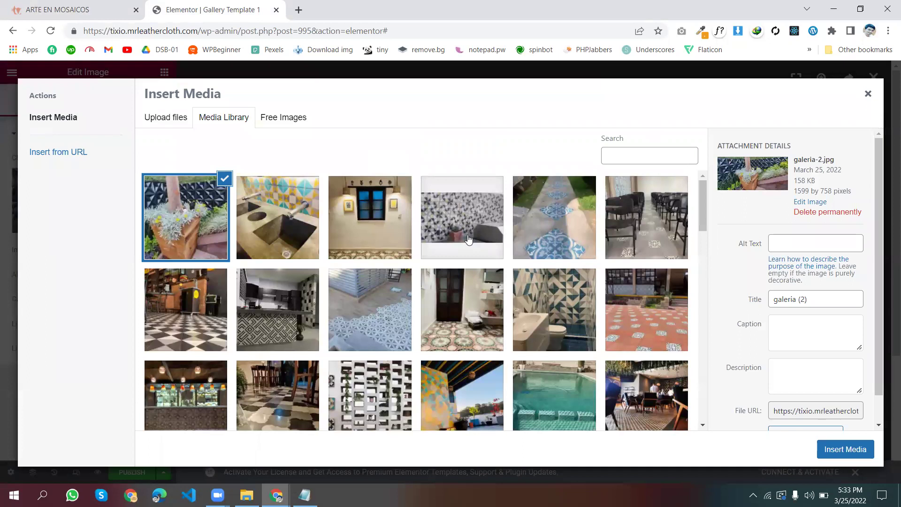
pyautogui.click(370, 220)
pyautogui.click(838, 446)
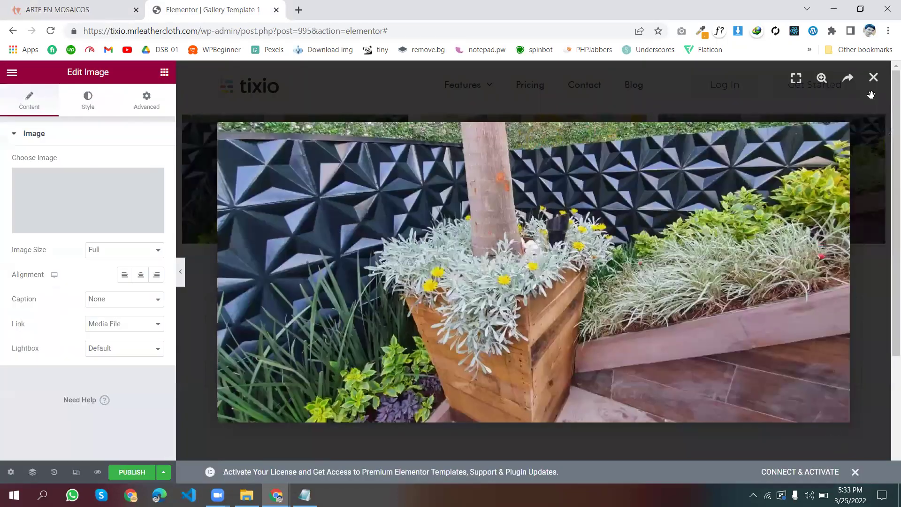
pyautogui.click(874, 78)
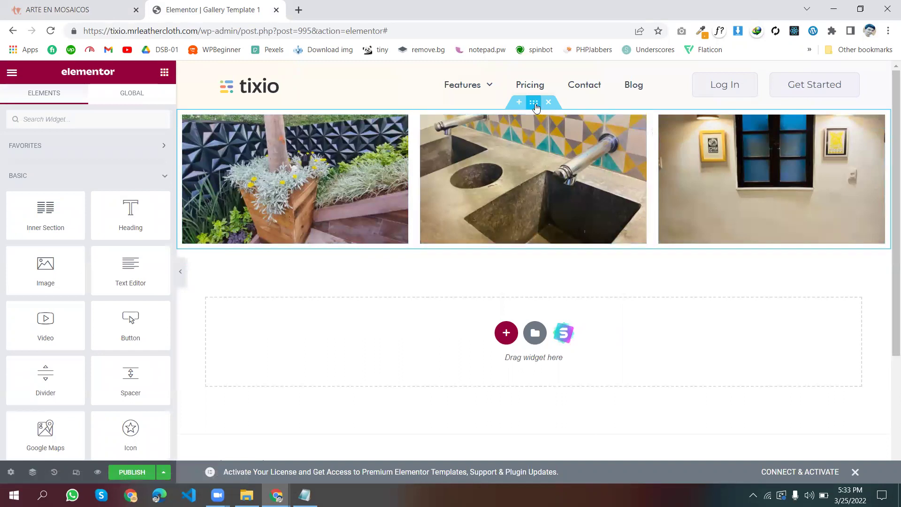
# Duplicate the three-image section and replace the first image of the copy with galeria.jpeg
pyautogui.rightClick(535, 106)
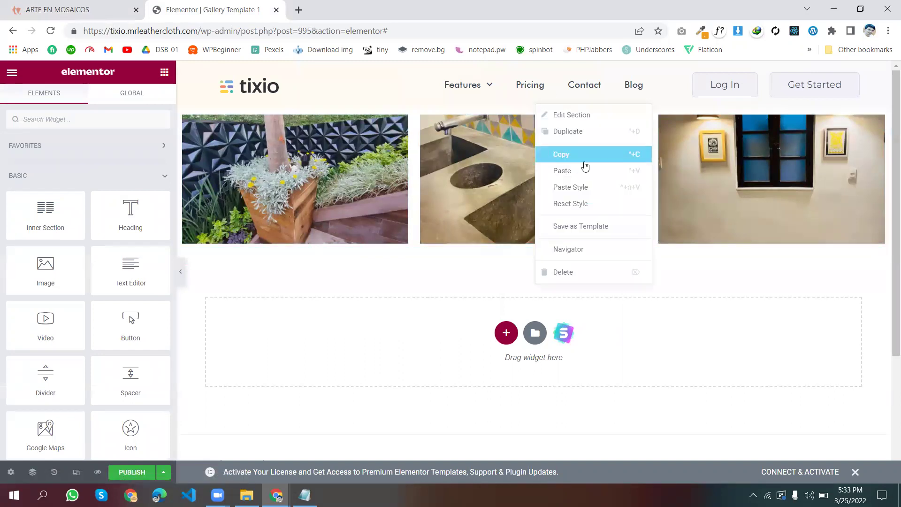
pyautogui.click(568, 133)
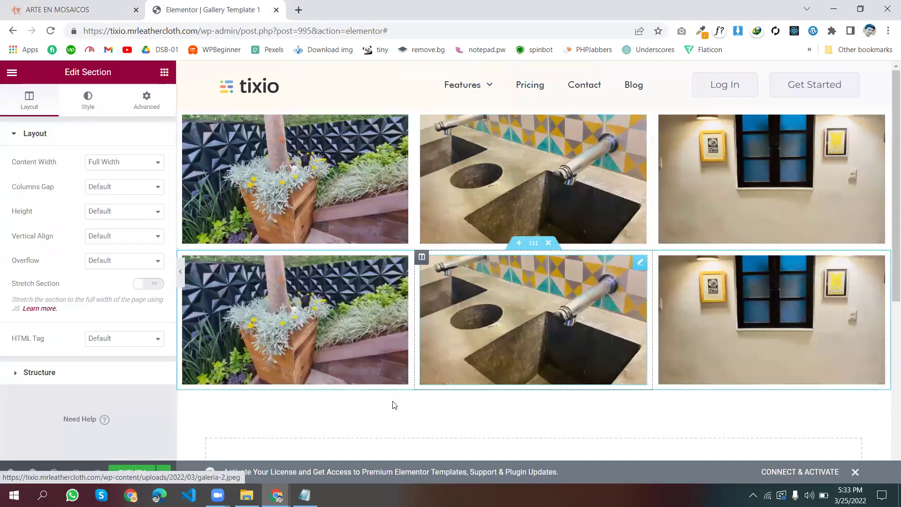
pyautogui.click(401, 264)
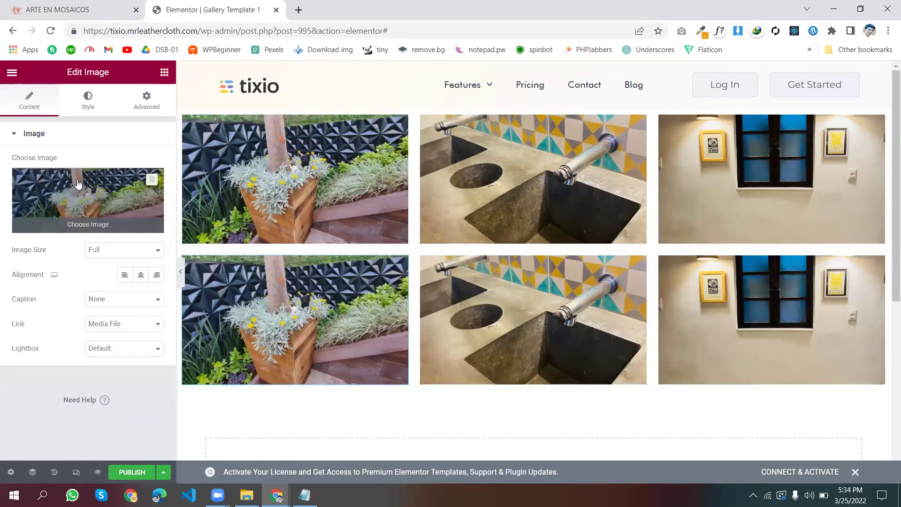
pyautogui.click(78, 184)
pyautogui.click(474, 230)
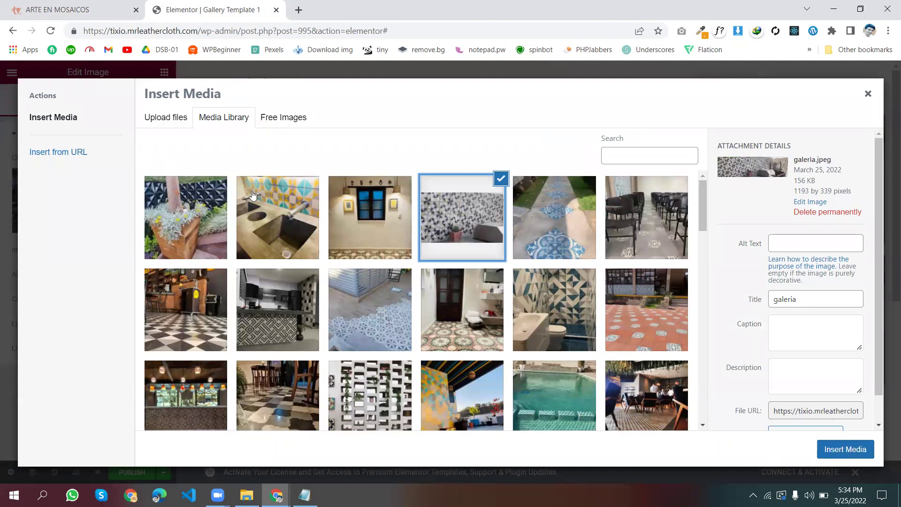
pyautogui.click(147, 121)
pyautogui.click(227, 118)
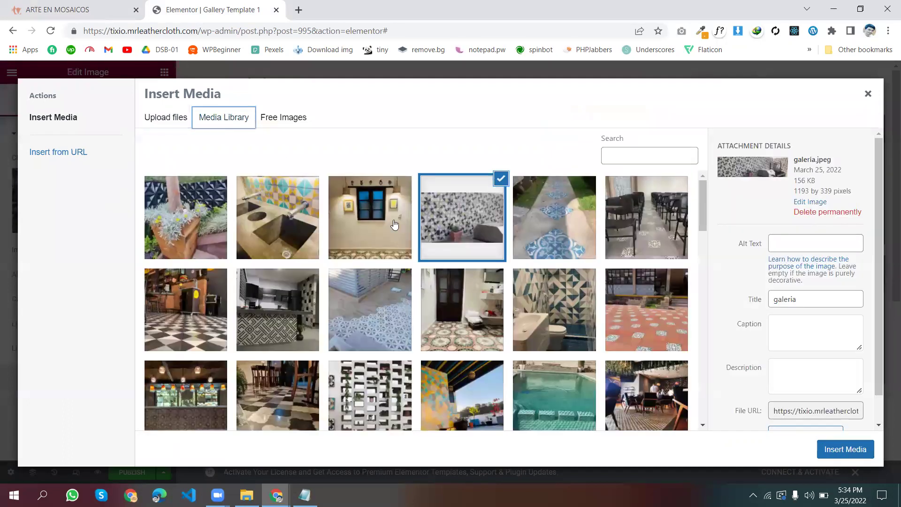
pyautogui.click(831, 449)
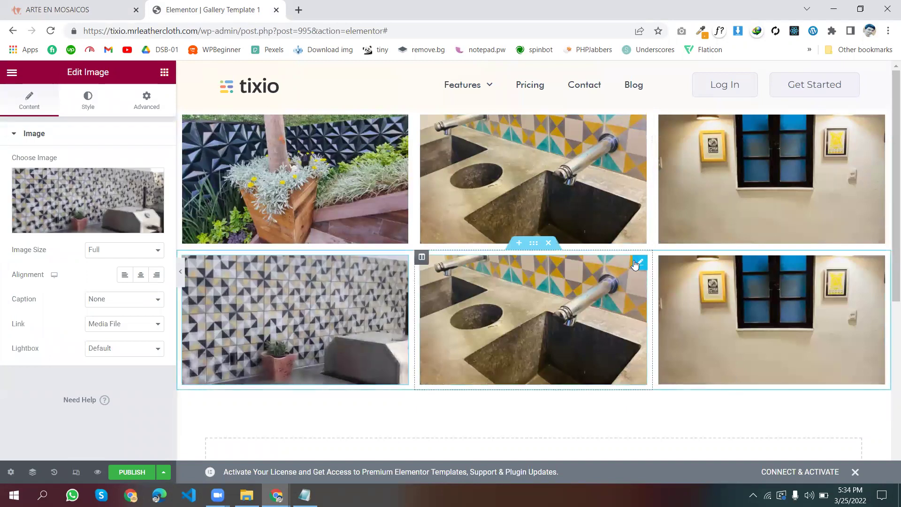
# Review the size and object fit style settings of the second row's middle and first images
pyautogui.click(639, 262)
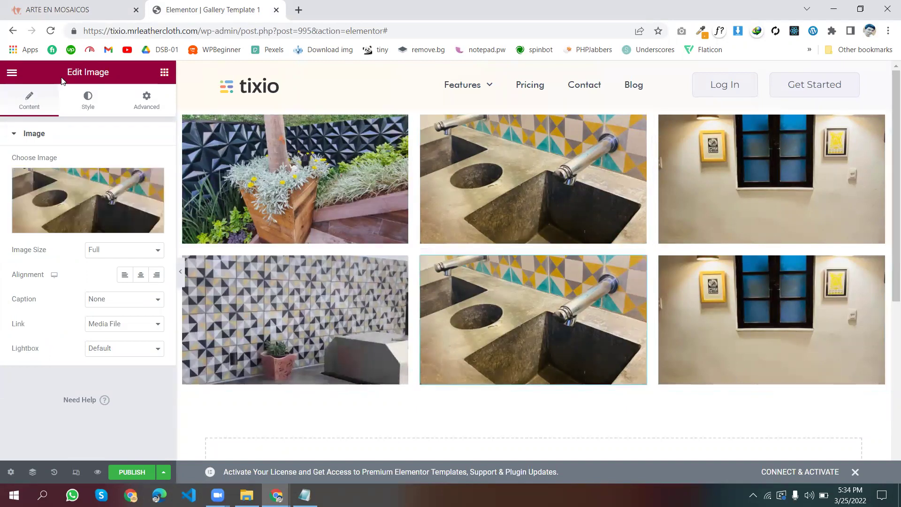
pyautogui.click(89, 110)
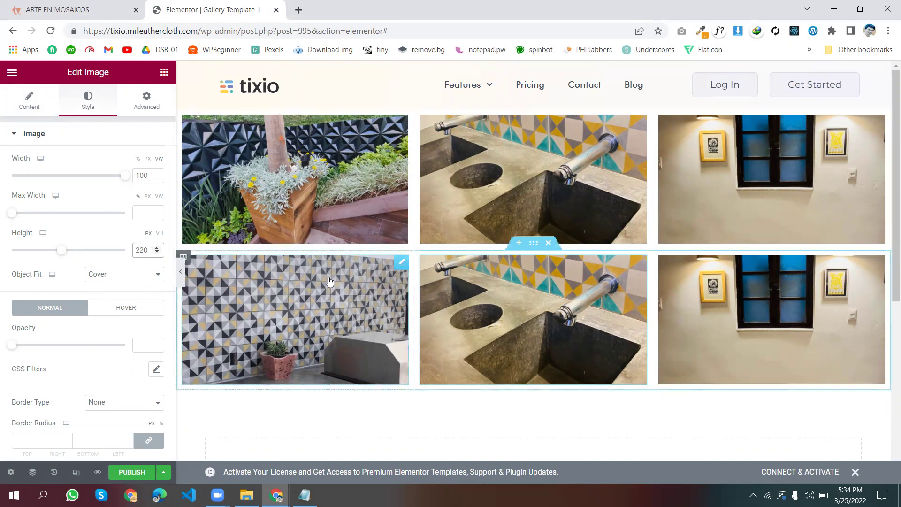
pyautogui.click(403, 265)
pyautogui.click(89, 99)
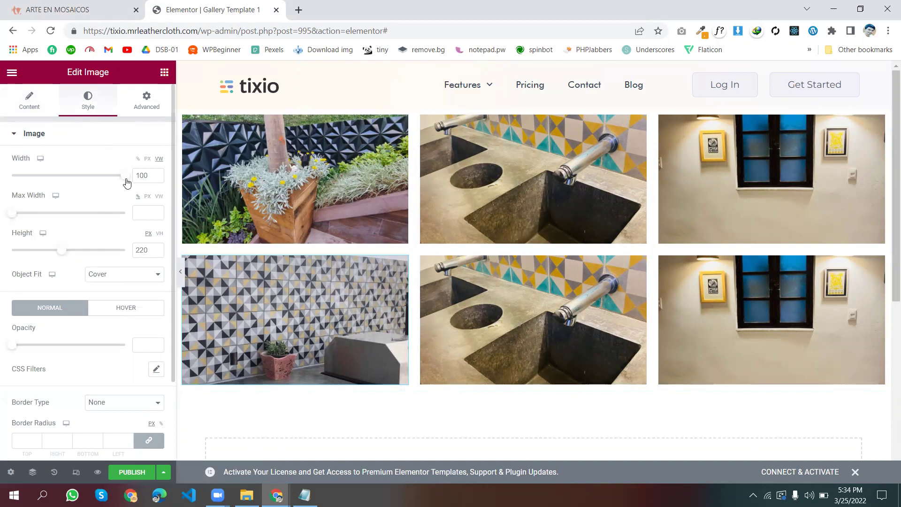
# Try a width of 100% and the Default object fit on the second row's first image
pyautogui.click(138, 161)
pyautogui.moveTo(9, 180); pyautogui.dragTo(150, 177)
pyautogui.click(123, 277)
pyautogui.click(111, 286)
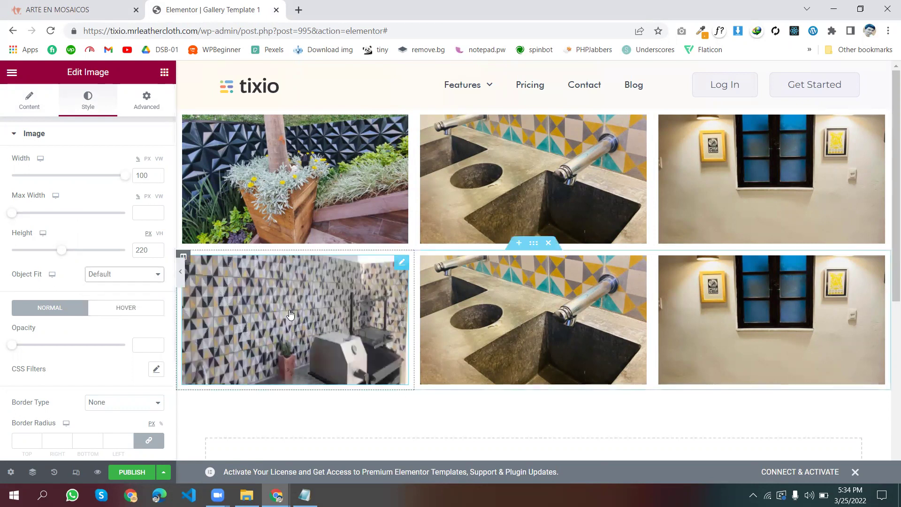
pyautogui.scroll(-2, 291, 306)
pyautogui.scroll(2, 385, 341)
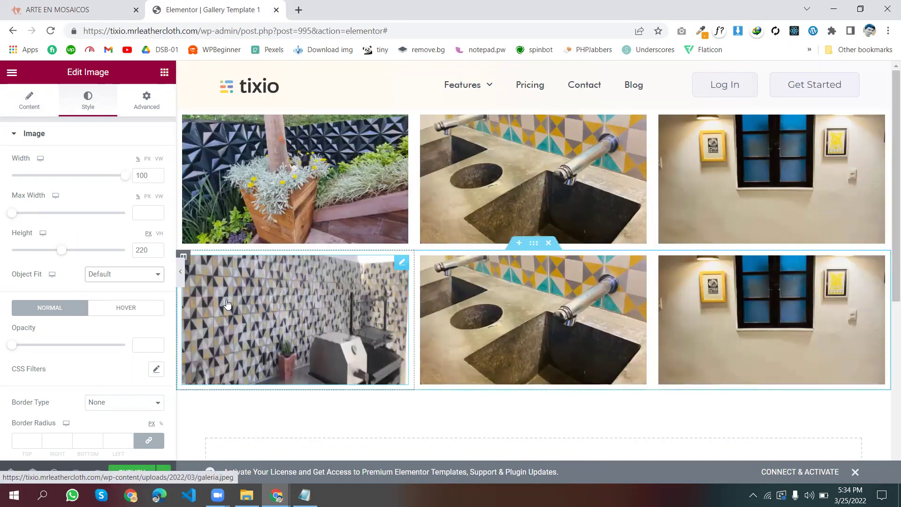
# Set the object fit of the second row's first image to Cover and switch its width unit to VW
pyautogui.click(105, 276)
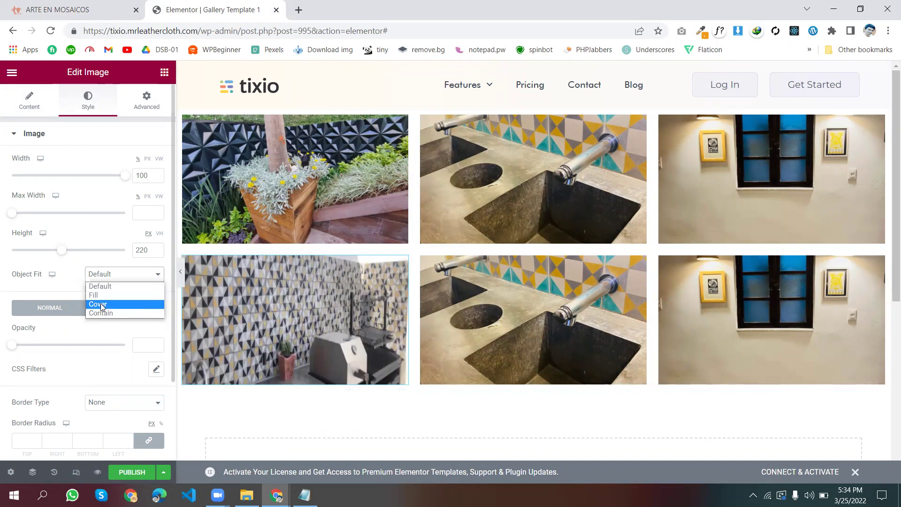
pyautogui.click(101, 304)
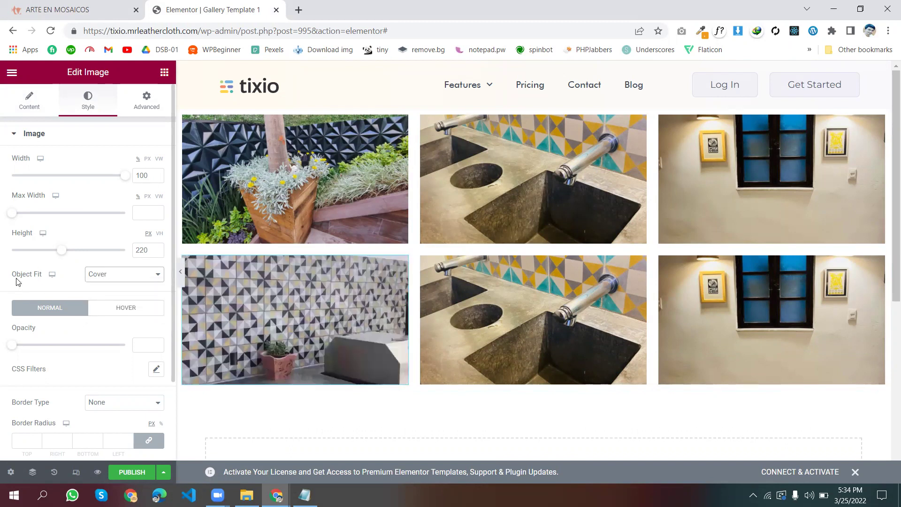
pyautogui.click(159, 159)
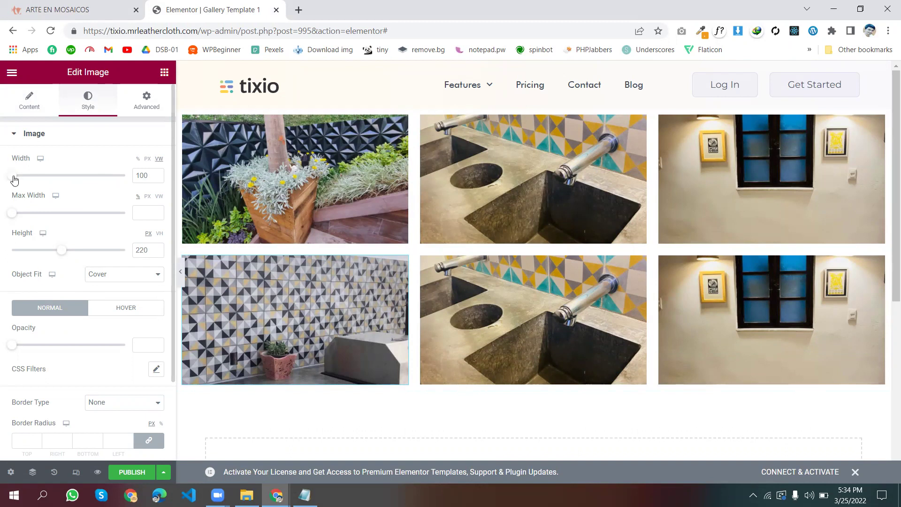
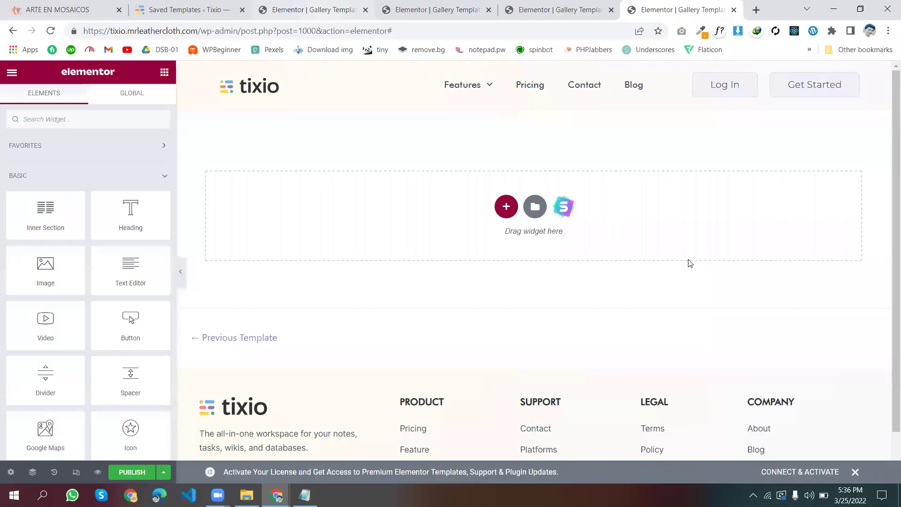
# Copy the second image row from the first gallery template and paste it into the empty second gallery template
pyautogui.click(312, 10)
pyautogui.click(449, 13)
pyautogui.click(544, 7)
pyautogui.click(638, 9)
pyautogui.click(512, 4)
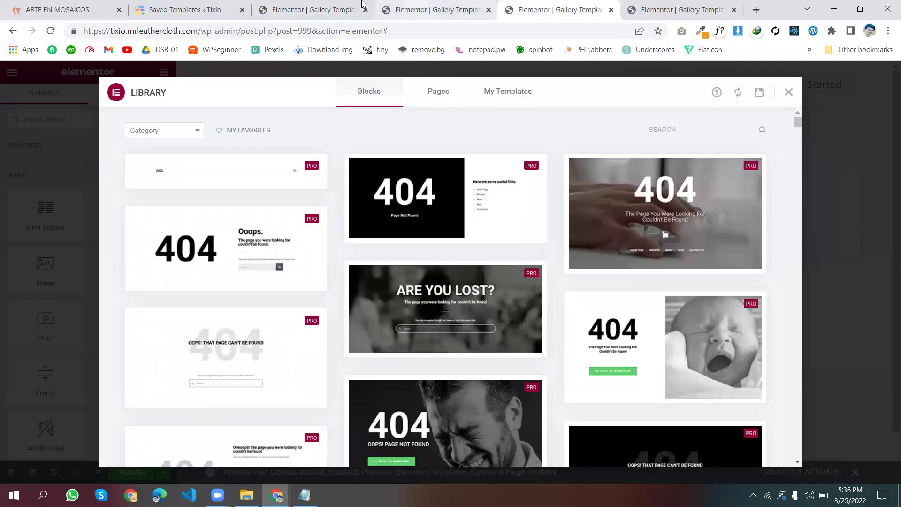
pyautogui.click(313, 10)
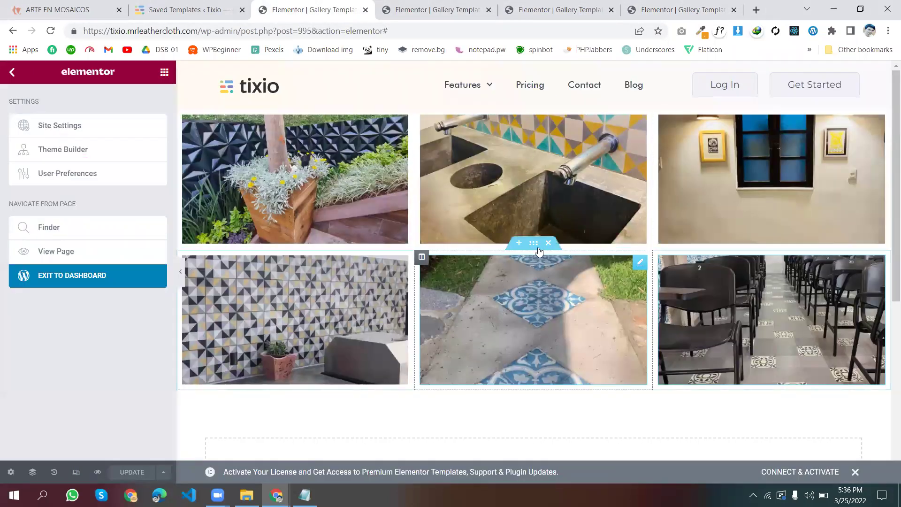
pyautogui.rightClick(572, 298)
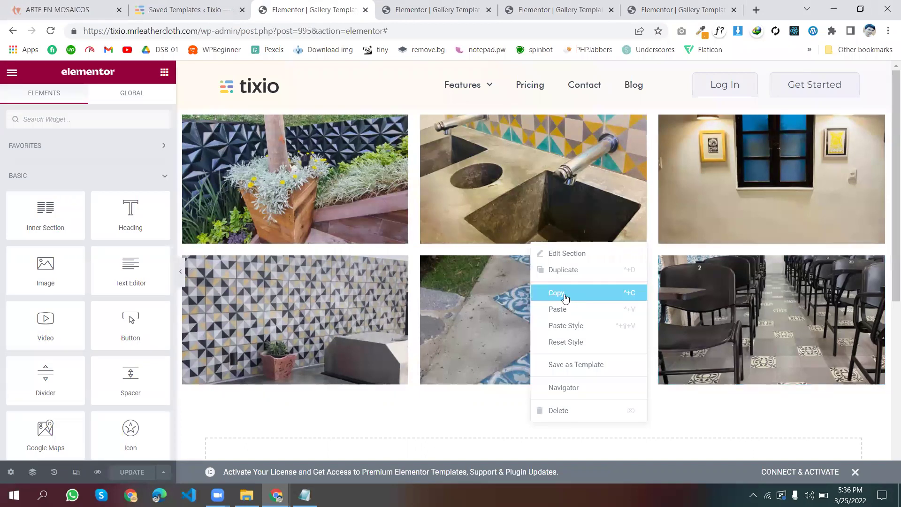
pyautogui.click(568, 296)
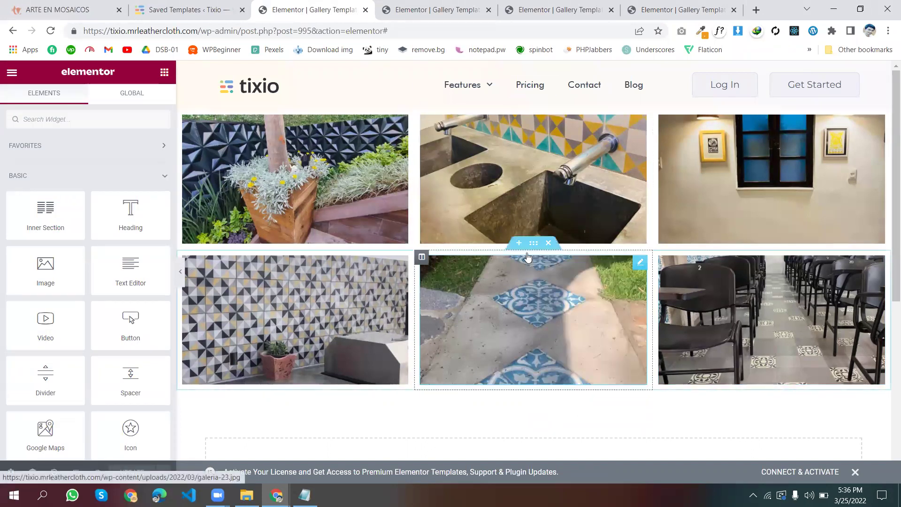
pyautogui.click(413, 10)
pyautogui.rightClick(528, 209)
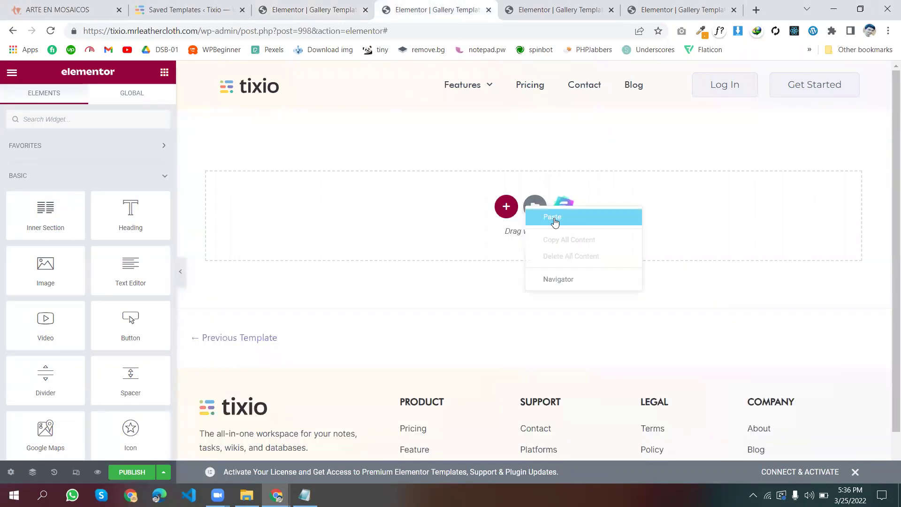
pyautogui.click(551, 215)
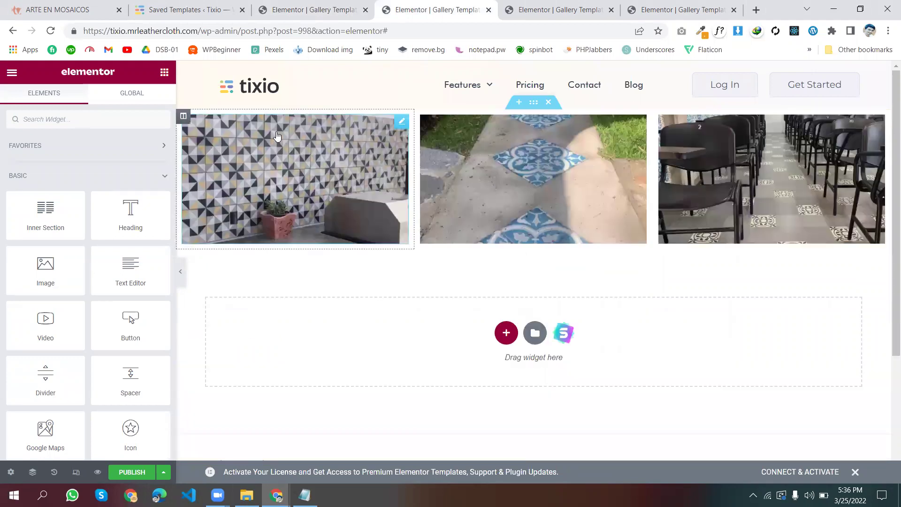
# Replace the first image of the pasted row with galeria-20.jpg from the media library
pyautogui.click(401, 122)
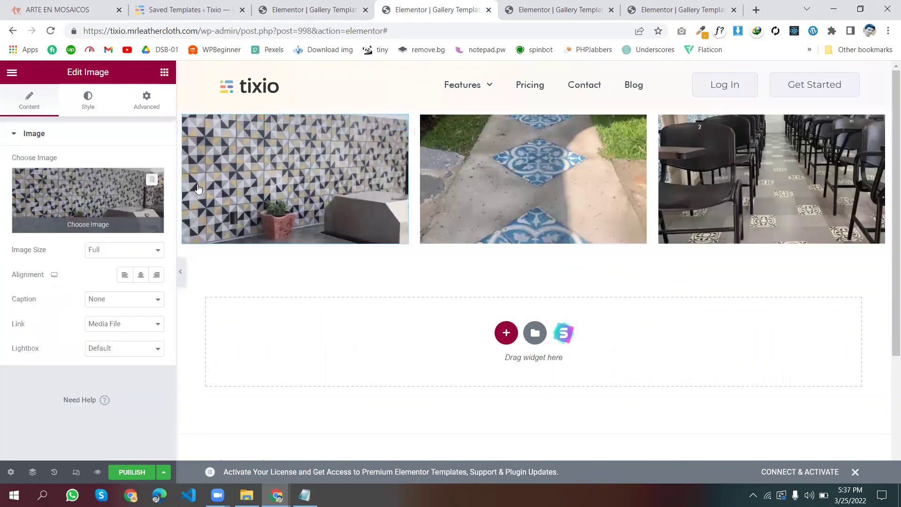
pyautogui.click(124, 187)
pyautogui.click(208, 304)
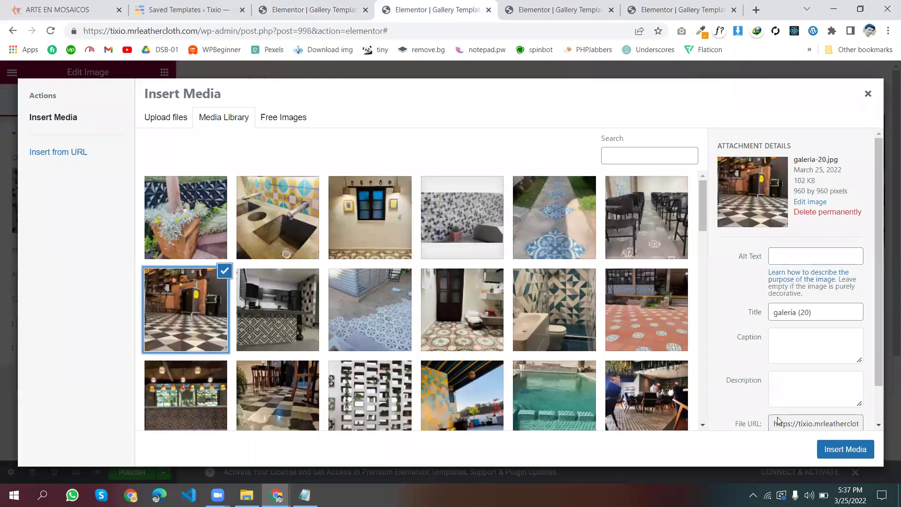
pyautogui.click(833, 450)
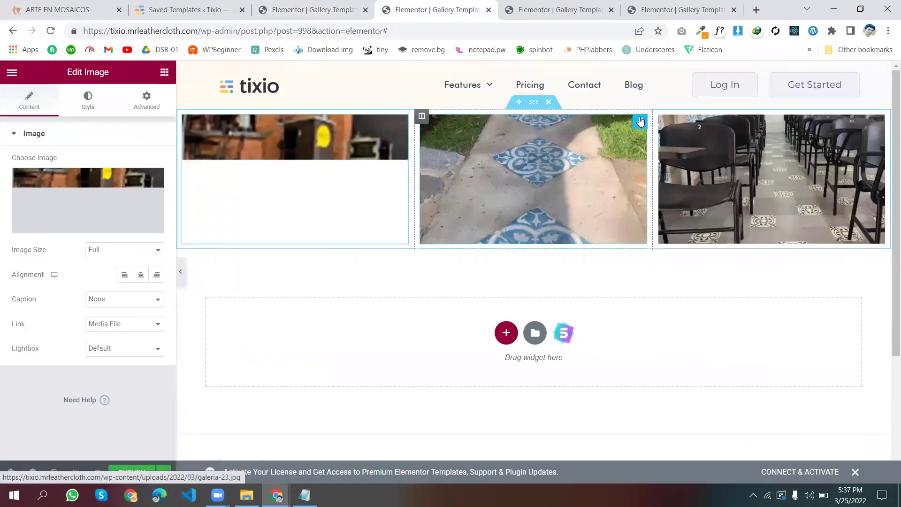
# Replace the row's middle image with galeria-19.jpg and its third image with galeria-18.jpg
pyautogui.click(481, 167)
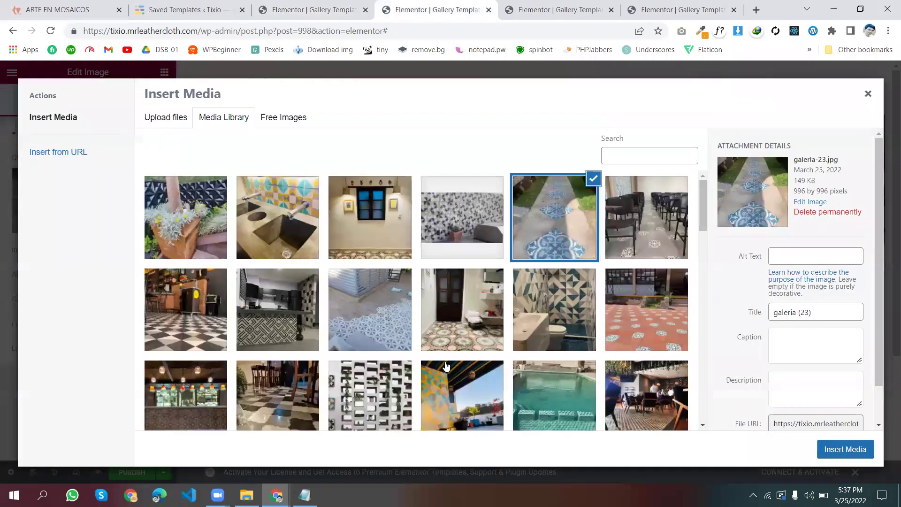
pyautogui.scroll(-1, 359, 270)
pyautogui.click(297, 244)
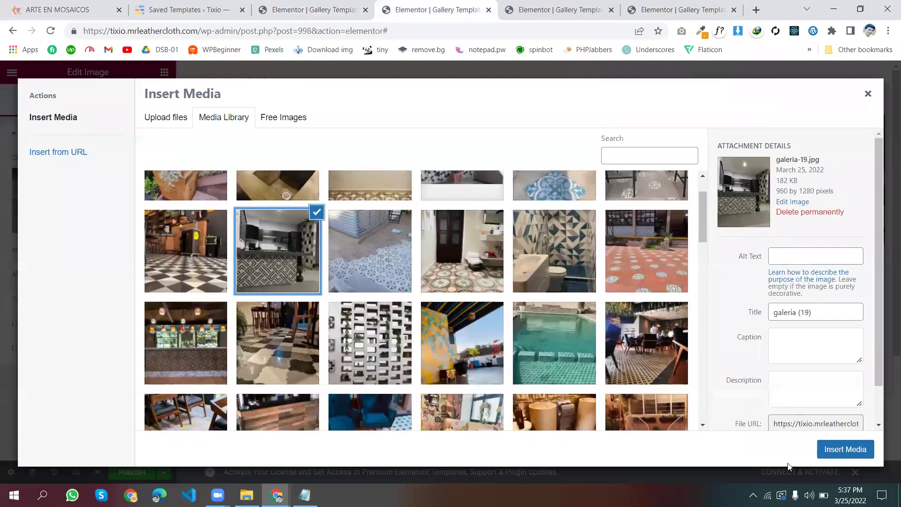
pyautogui.click(845, 449)
pyautogui.click(683, 125)
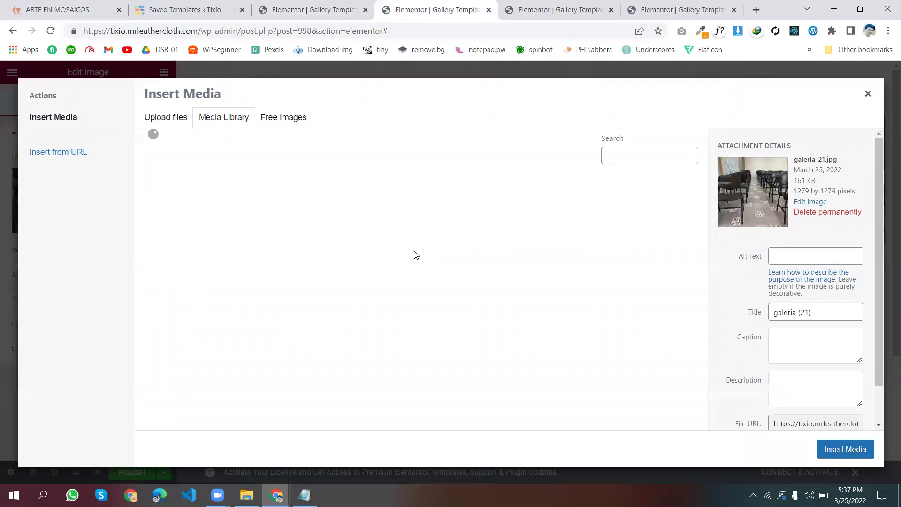
pyautogui.click(400, 308)
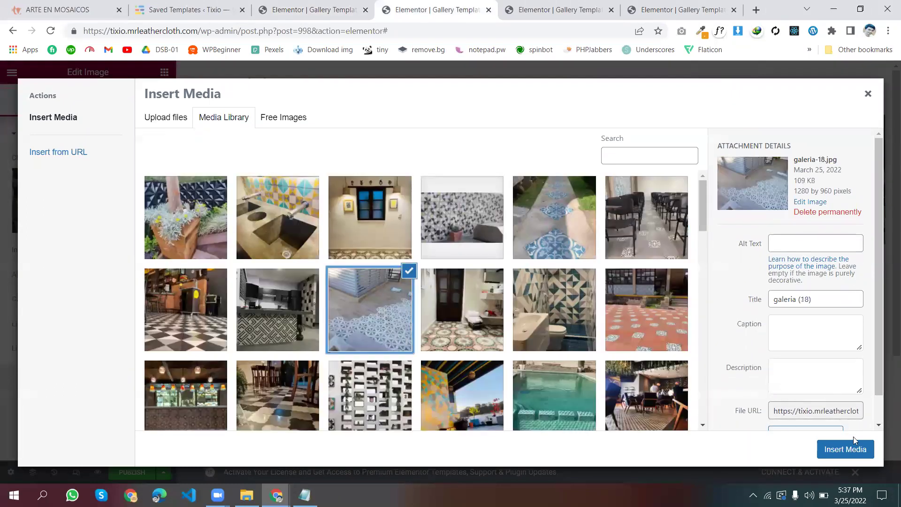
pyautogui.click(847, 449)
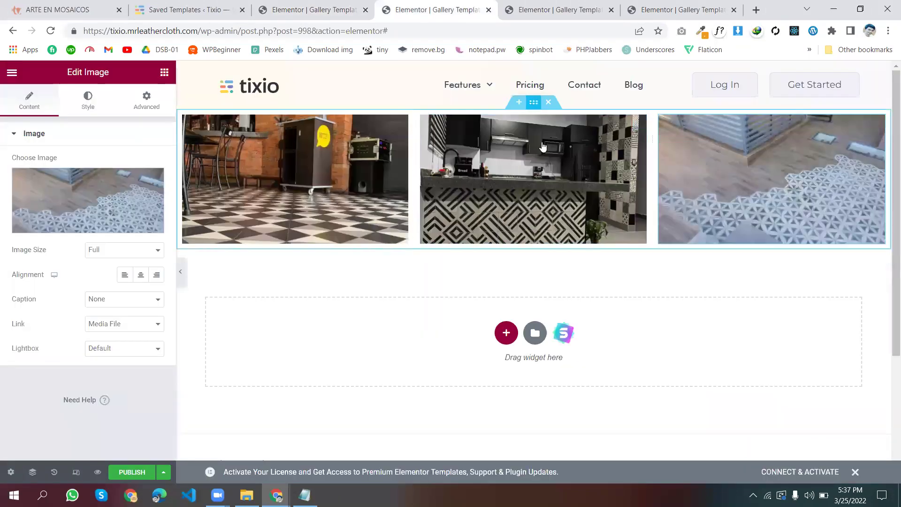
# Duplicate the three-image section and replace the copy's first image with the photo of the dark wooden door and patterned floor
pyautogui.rightClick(534, 102)
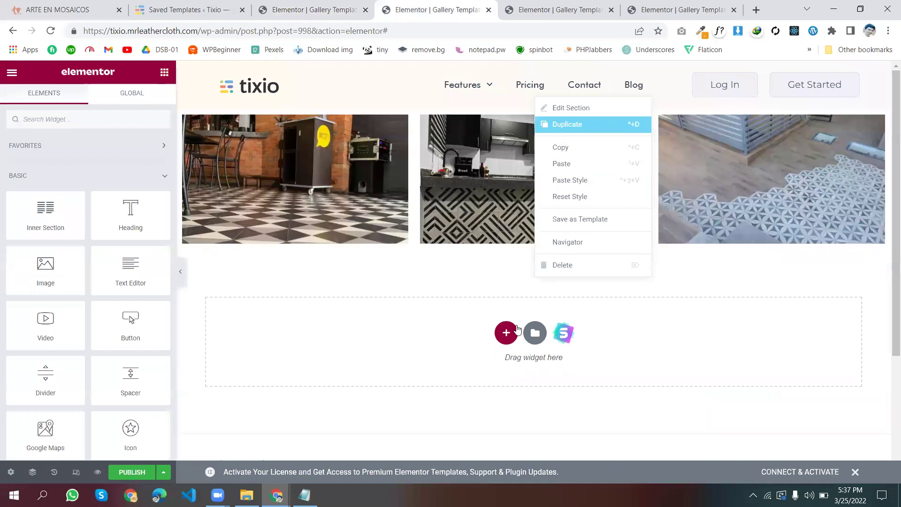
pyautogui.hotkey('ctrl', 'd')
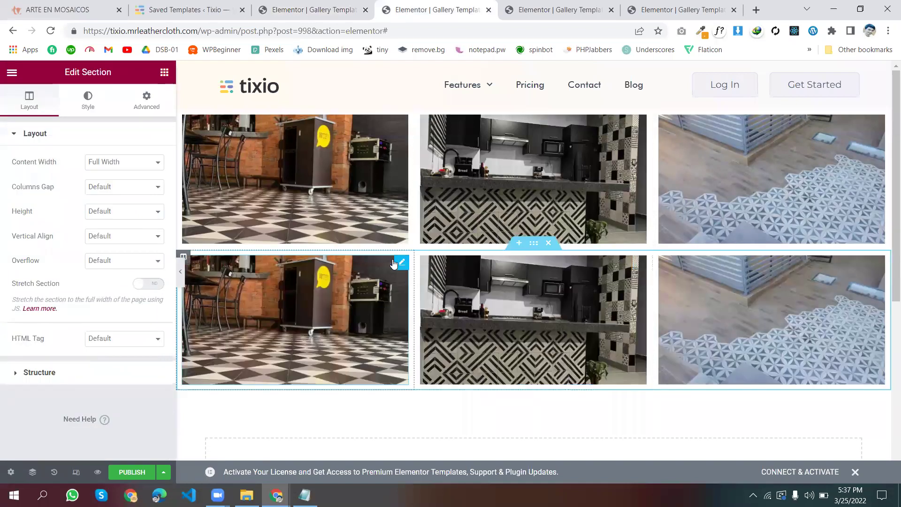
pyautogui.click(402, 264)
pyautogui.click(80, 202)
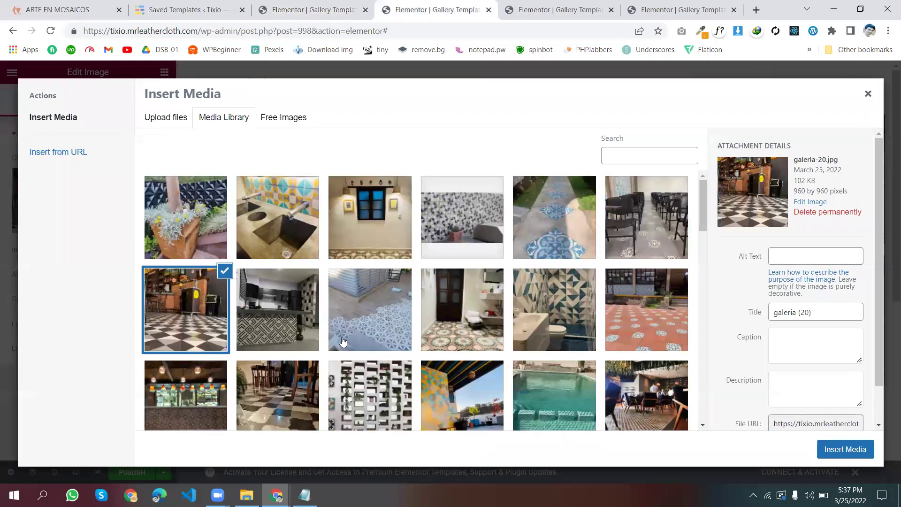
pyautogui.click(471, 310)
pyautogui.click(845, 449)
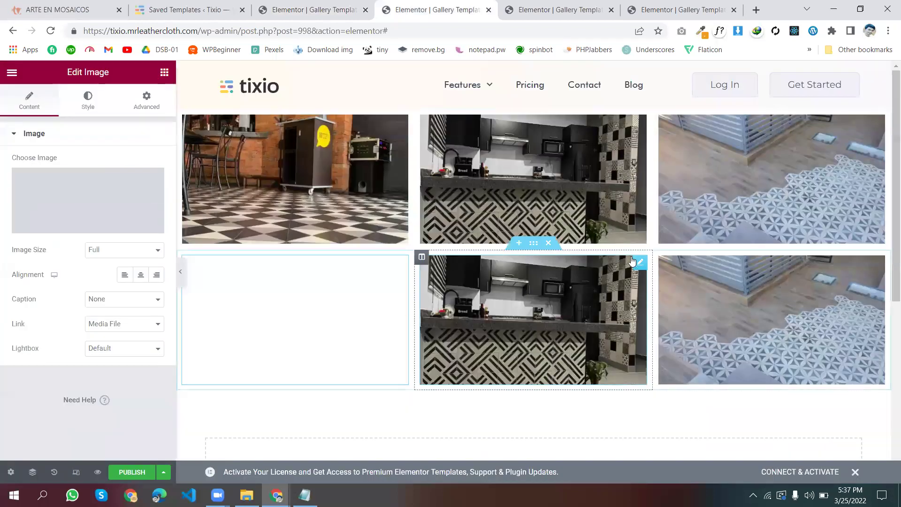
# Replace the second row's middle image with the bathroom photo showing blue and beige geometric tiles
pyautogui.click(509, 291)
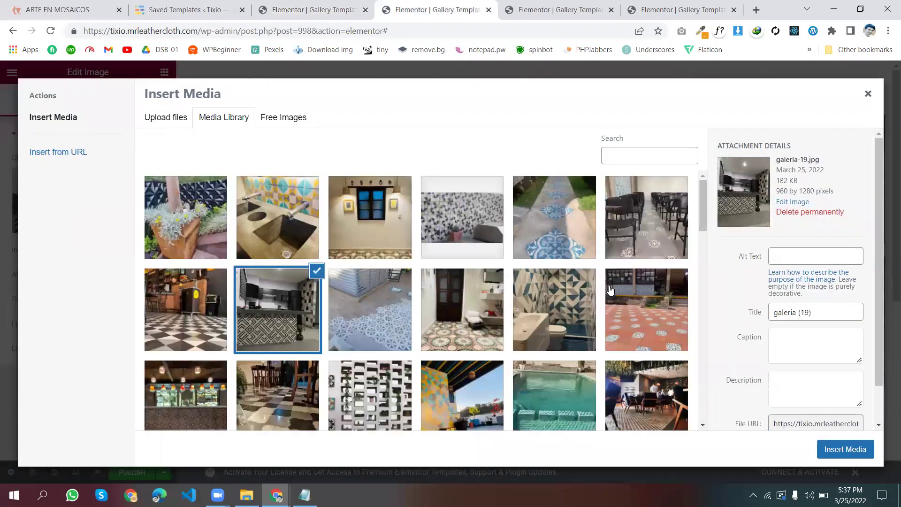
pyautogui.click(568, 304)
pyautogui.click(839, 449)
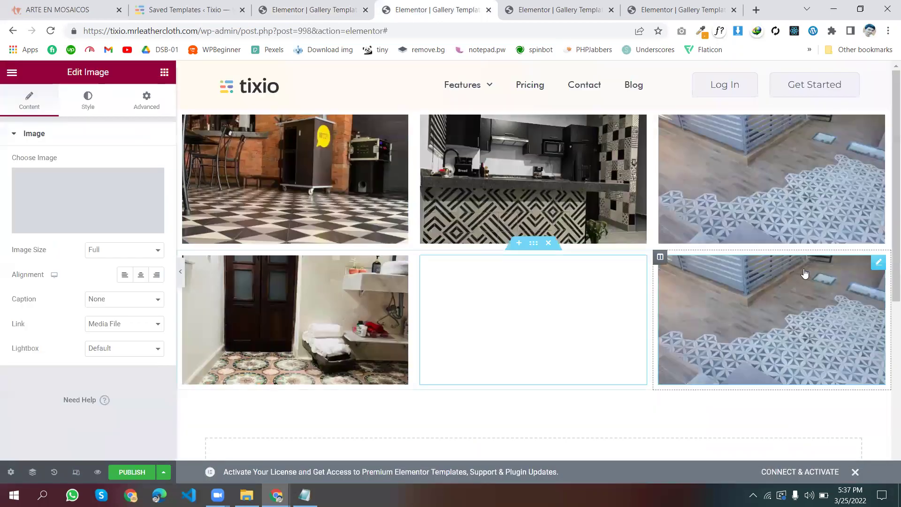
# Replace the second row's third image with the red tiled patio photo and publish the template
pyautogui.click(879, 266)
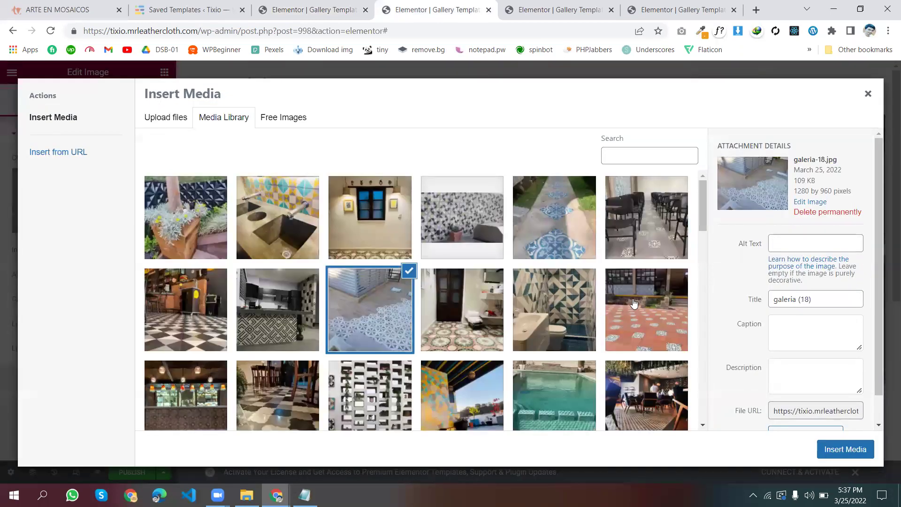
pyautogui.click(633, 303)
pyautogui.click(846, 452)
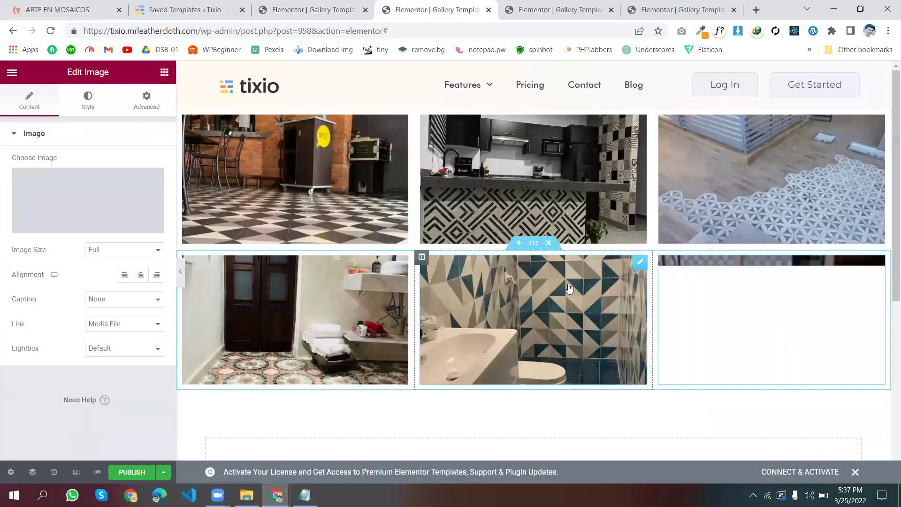
pyautogui.click(132, 471)
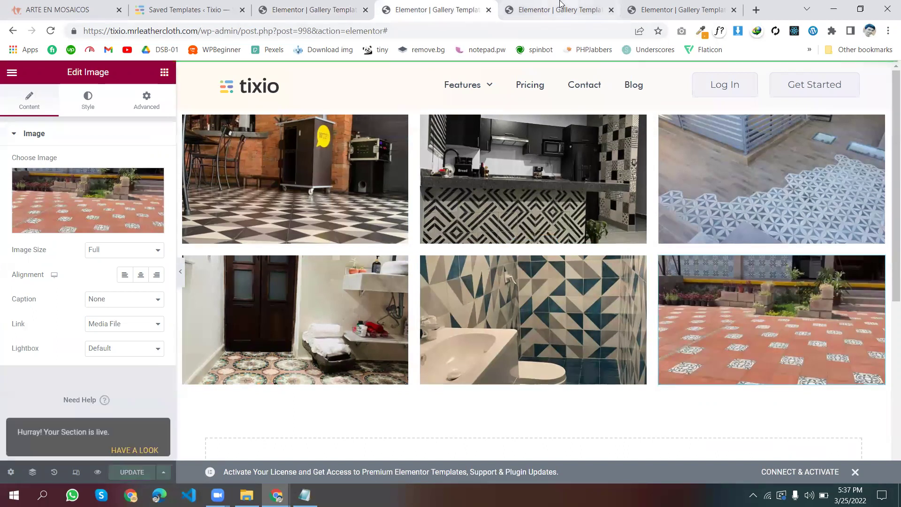
pyautogui.click(558, 9)
pyautogui.click(437, 9)
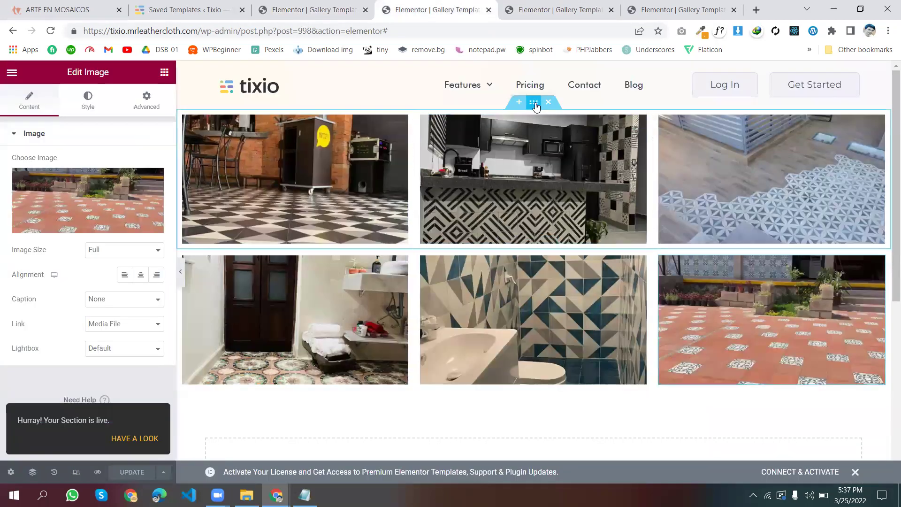
pyautogui.rightClick(535, 104)
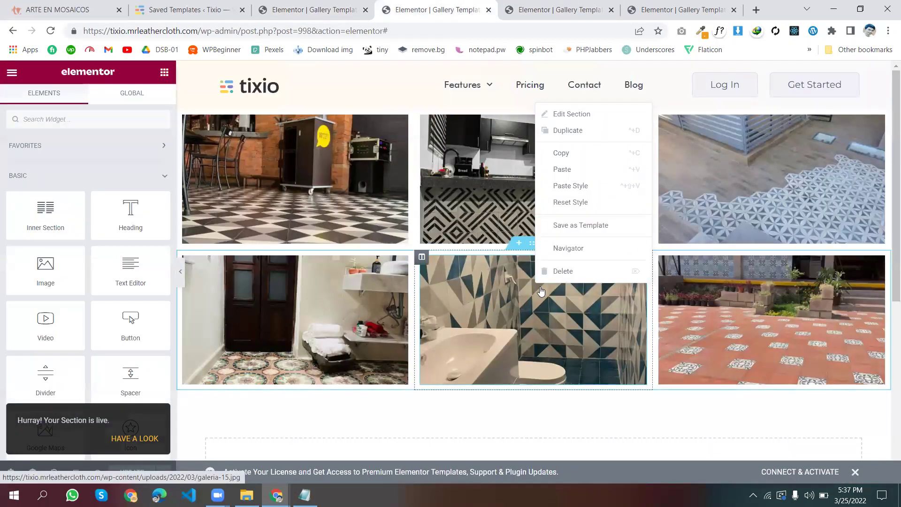
pyautogui.click(590, 268)
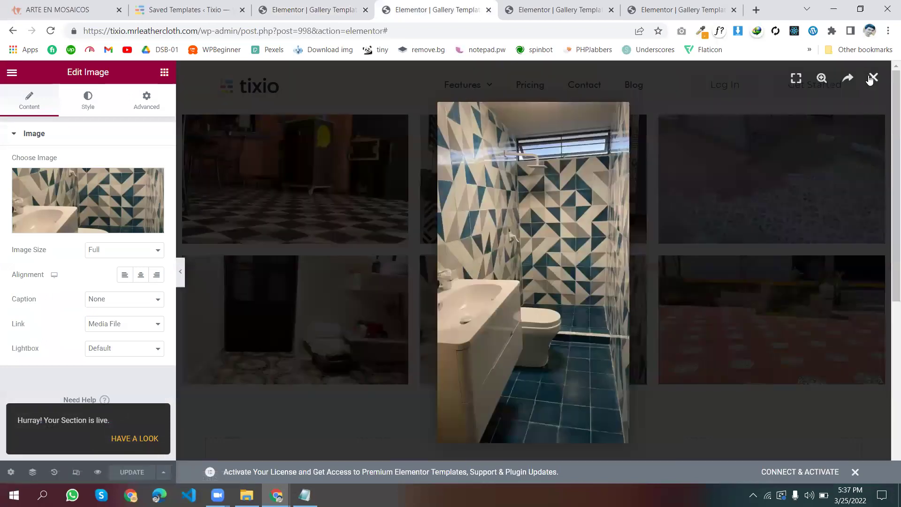
pyautogui.click(872, 78)
# Copy the second image row and paste it into the third gallery template after closing the template library there
pyautogui.rightClick(533, 245)
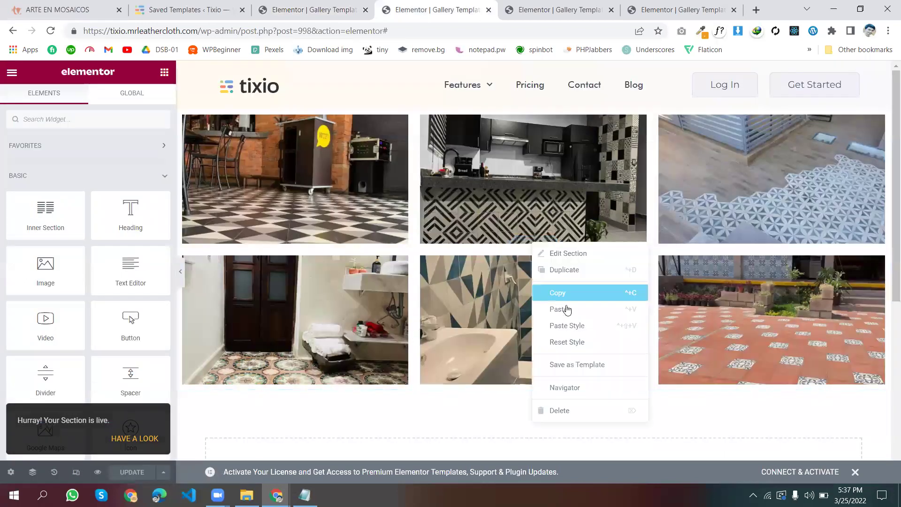
pyautogui.click(565, 297)
pyautogui.click(559, 9)
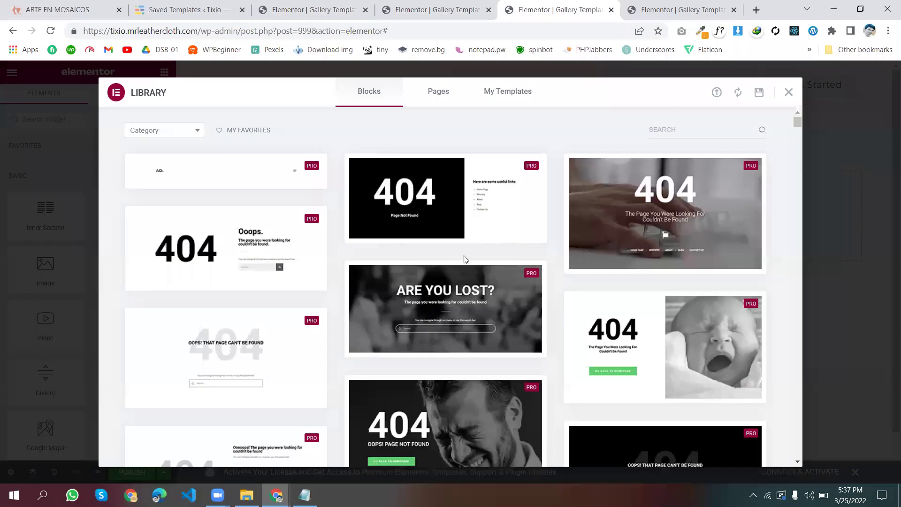
pyautogui.click(788, 94)
pyautogui.rightClick(533, 208)
pyautogui.click(534, 225)
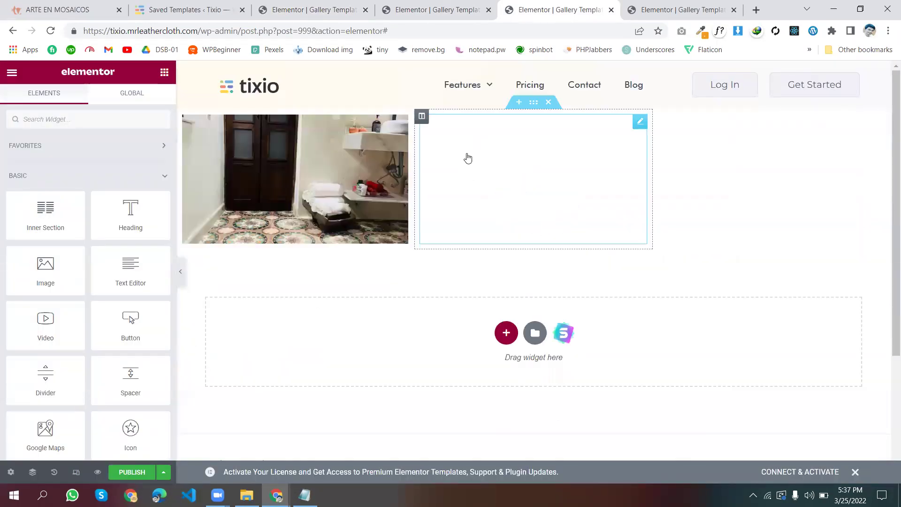
# Replace the pasted row's first image with galeria-13.jpg, the bar counter beneath orange lamps
pyautogui.click(403, 122)
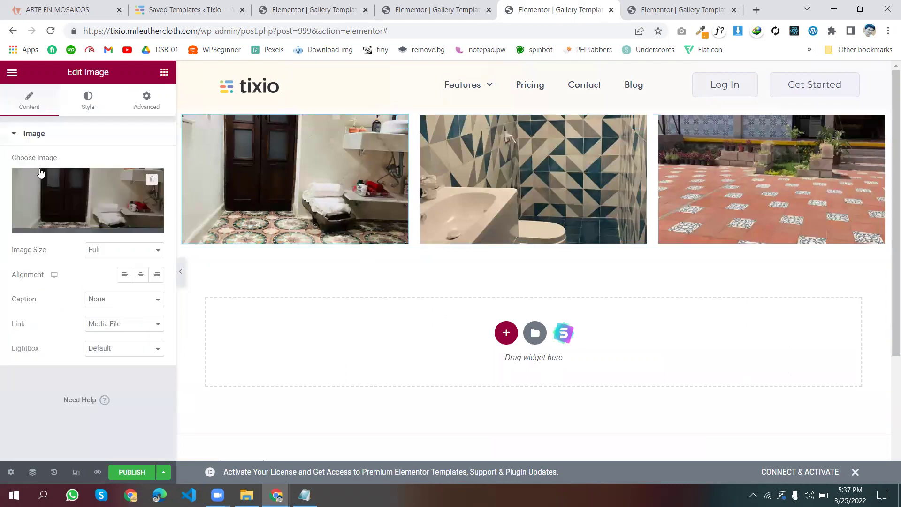
pyautogui.click(76, 191)
pyautogui.click(186, 413)
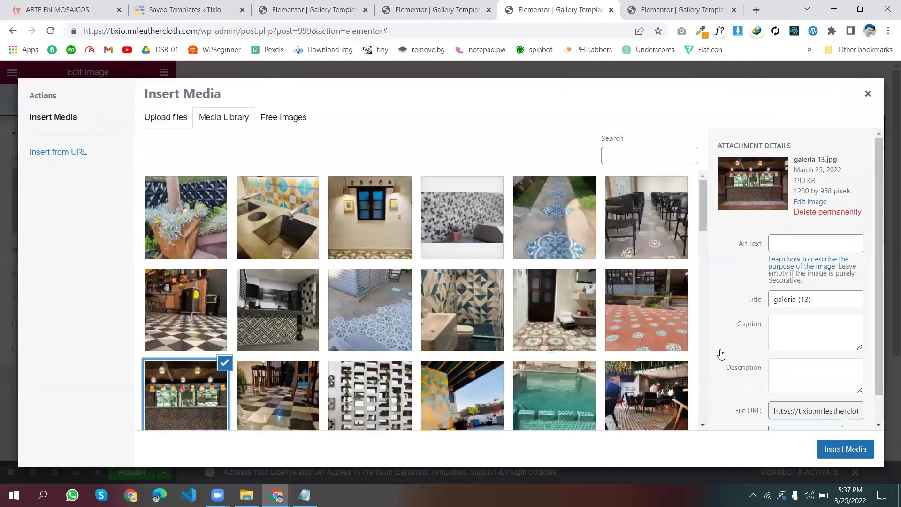
pyautogui.click(840, 449)
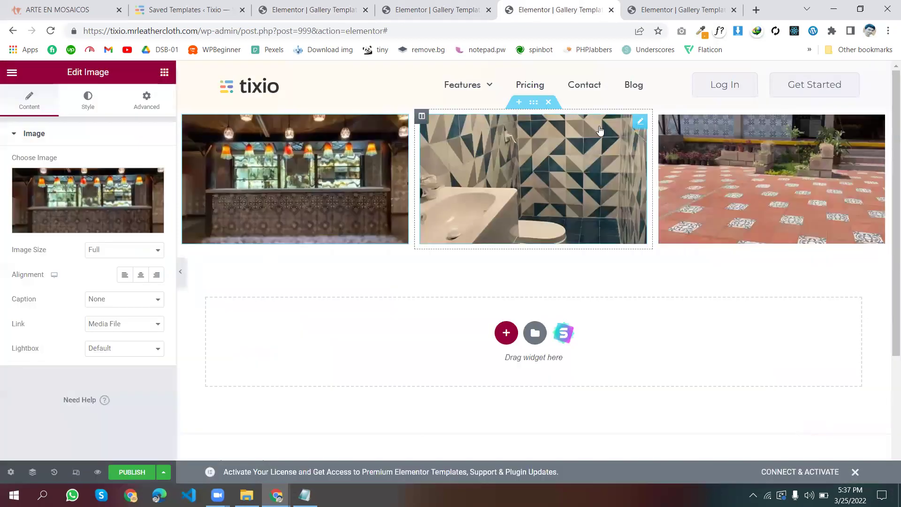
# Replace the row's middle image with galeria-12.jpg, the black, grey and white floor beneath wooden stools
pyautogui.click(637, 121)
pyautogui.click(141, 218)
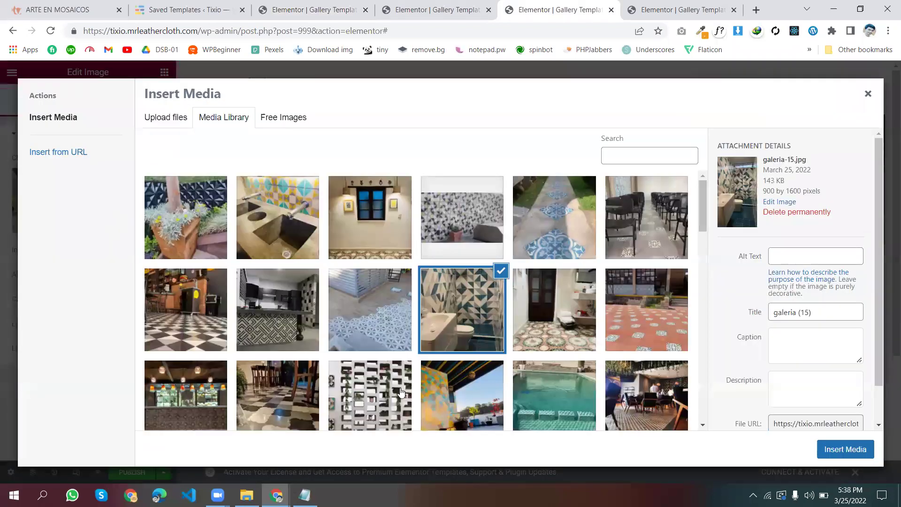
pyautogui.click(294, 405)
pyautogui.click(845, 449)
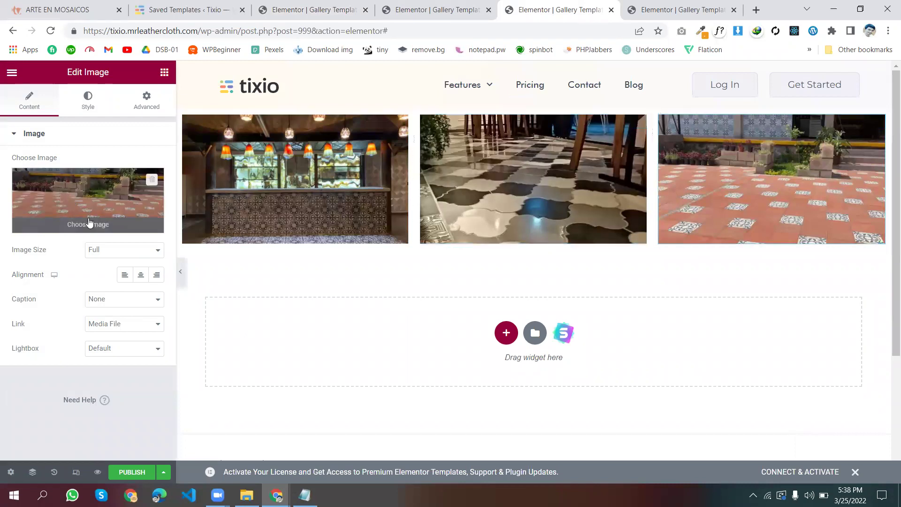
# Replace the row's third image with galeria-11.jpg, the white lattice wall with hanging plants
pyautogui.click(77, 195)
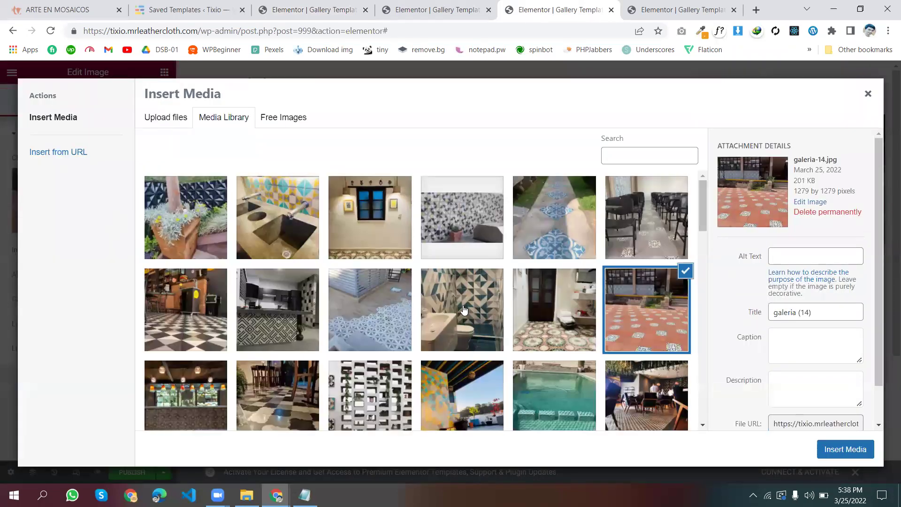
pyautogui.click(401, 394)
pyautogui.click(845, 450)
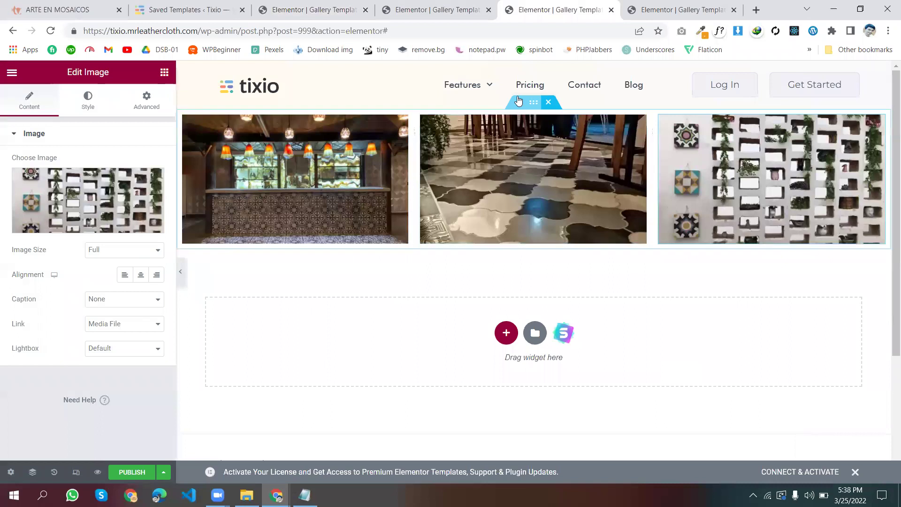
# Duplicate the three-image section and replace the copy's first image with the terrace photo showing a yellow and turquoise hexagon-tiled wall
pyautogui.rightClick(533, 105)
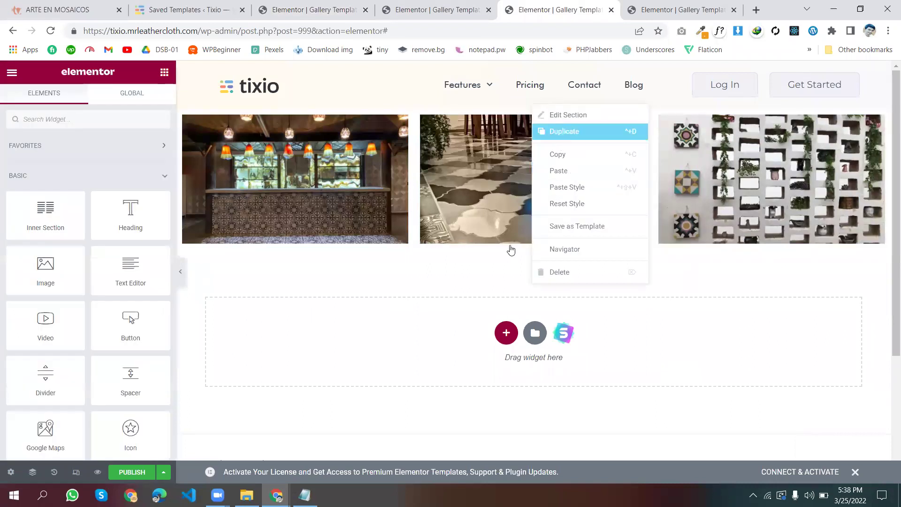
pyautogui.hotkey('ctrl', 'd')
pyautogui.click(400, 261)
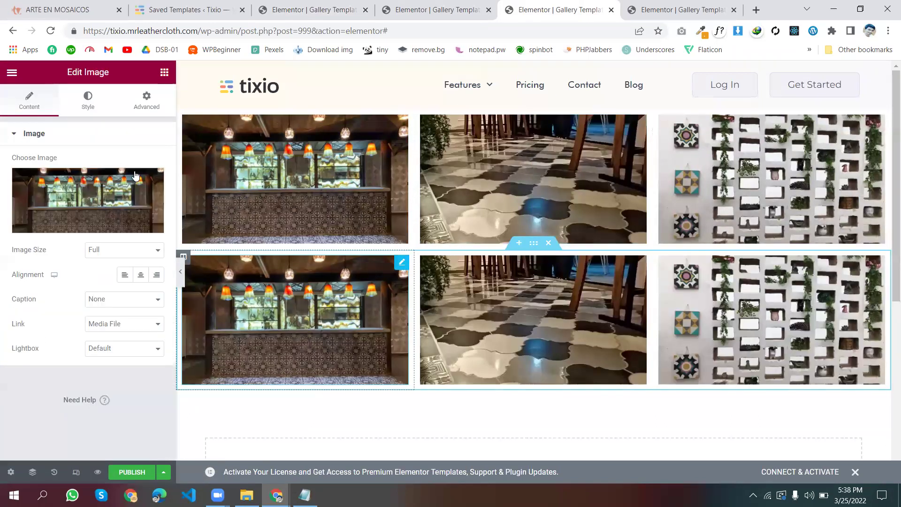
pyautogui.click(83, 182)
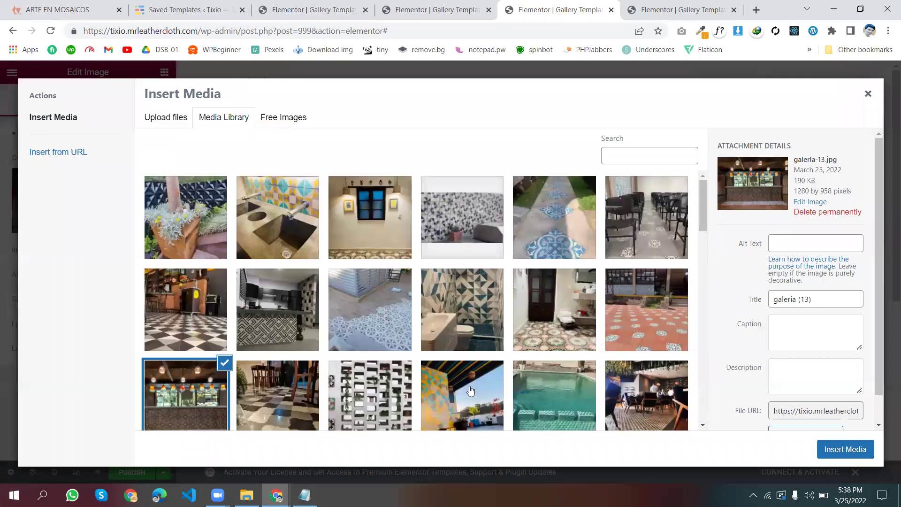
pyautogui.click(468, 379)
pyautogui.click(845, 449)
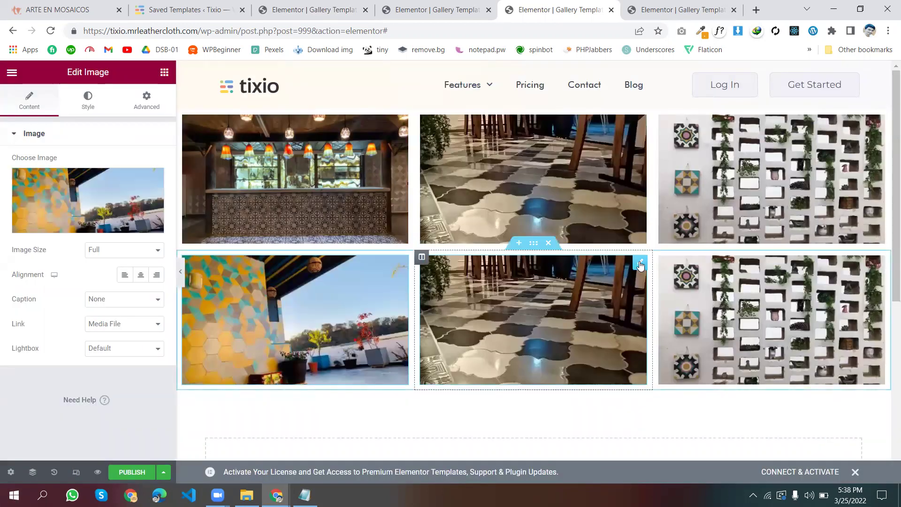
# Replace the second row's middle image with the green-tiled swimming pool photo
pyautogui.click(470, 282)
pyautogui.click(76, 175)
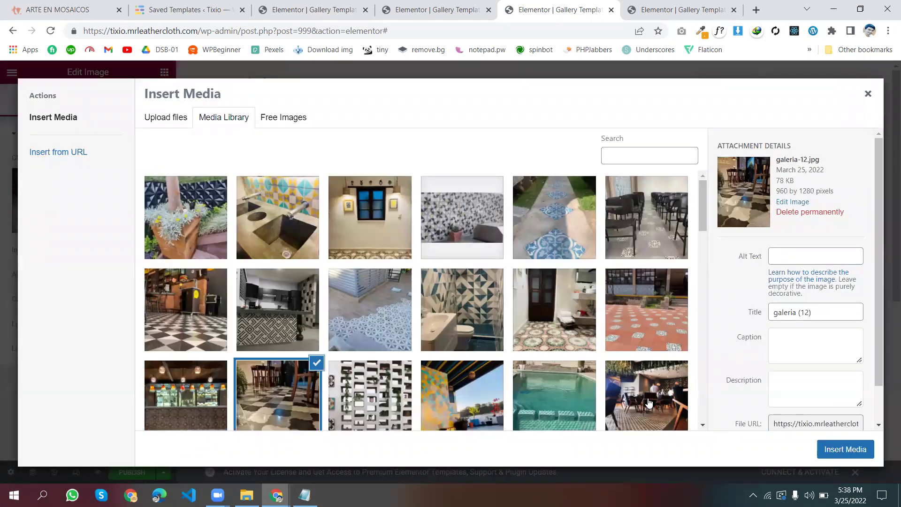
pyautogui.click(554, 403)
pyautogui.click(845, 449)
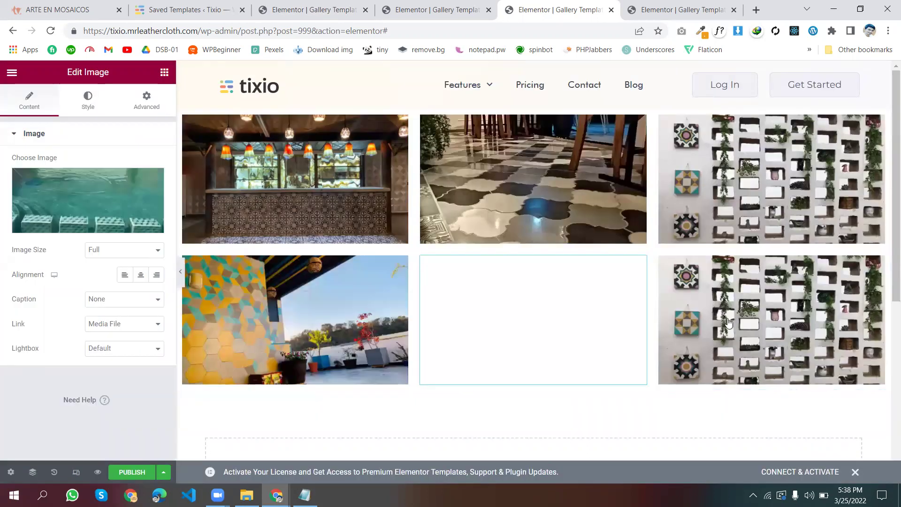
# Replace the second row's third image with galeria-8.jpg, the restaurant with dark chairs, and publish the template
pyautogui.click(869, 268)
pyautogui.click(87, 207)
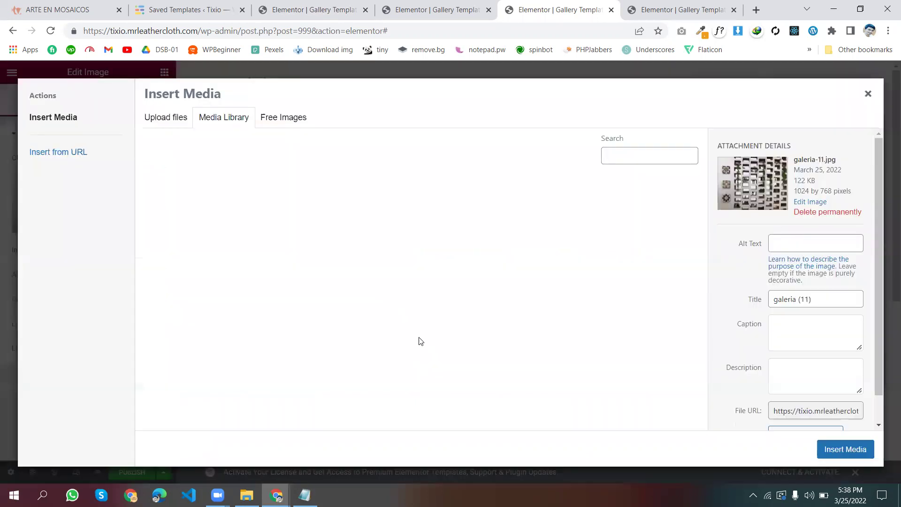
pyautogui.click(643, 399)
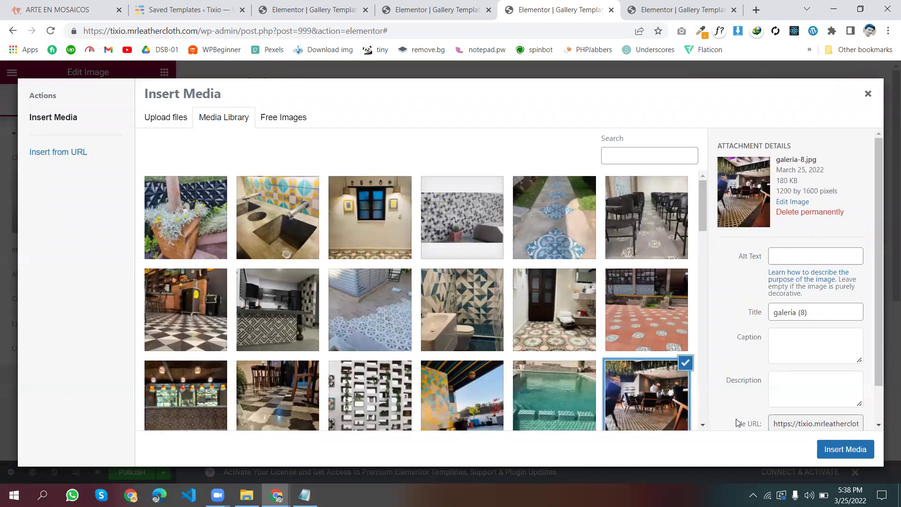
pyautogui.click(845, 449)
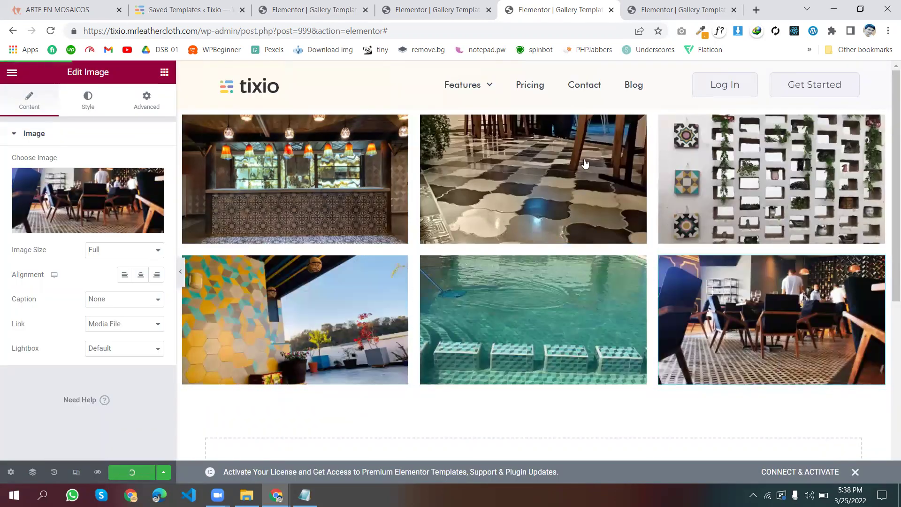
# Switch to the empty fourth gallery template and paste the copied three-image row there
pyautogui.rightClick(535, 249)
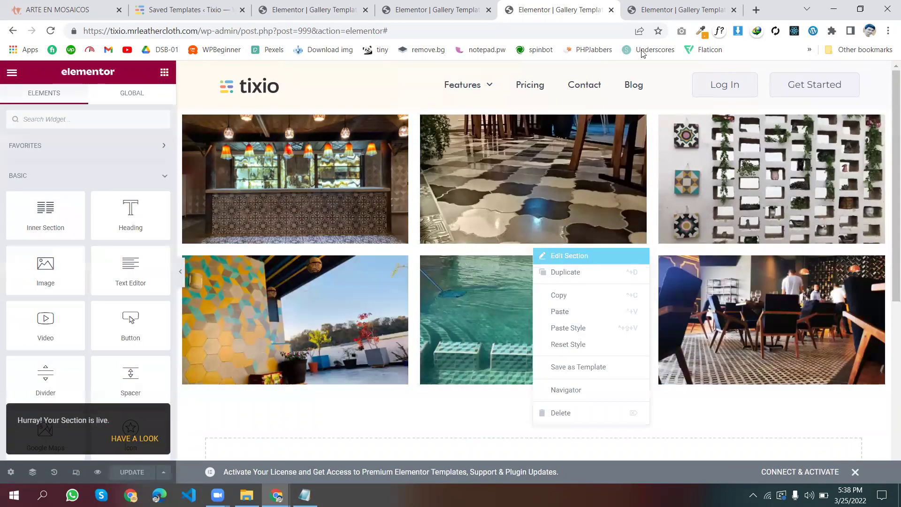
pyautogui.click(639, 9)
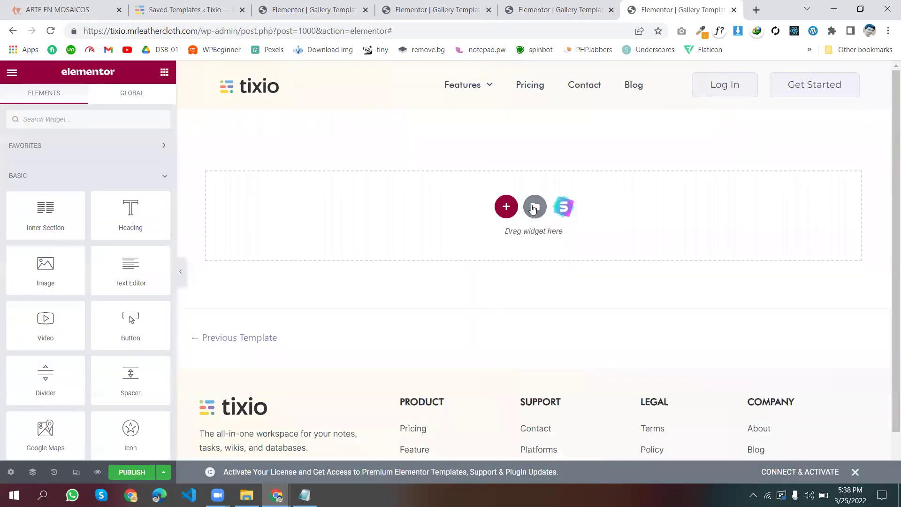
pyautogui.rightClick(563, 233)
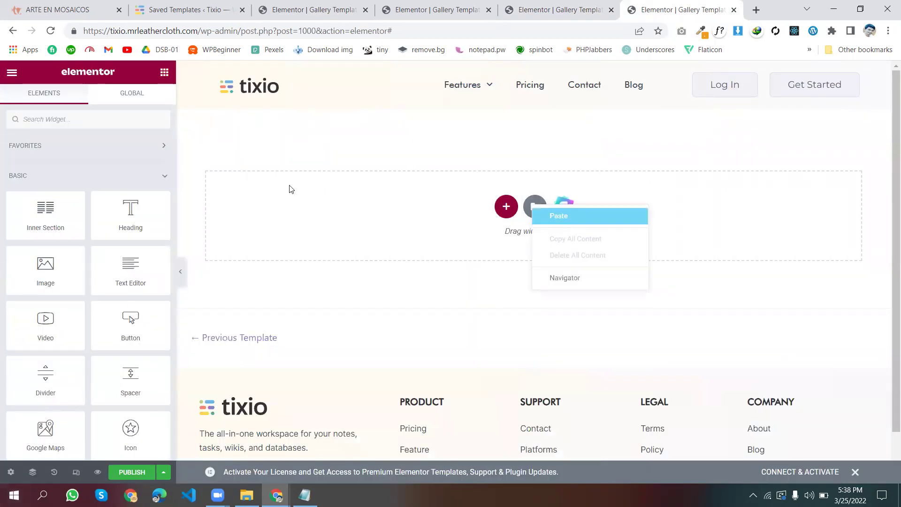
pyautogui.click(558, 216)
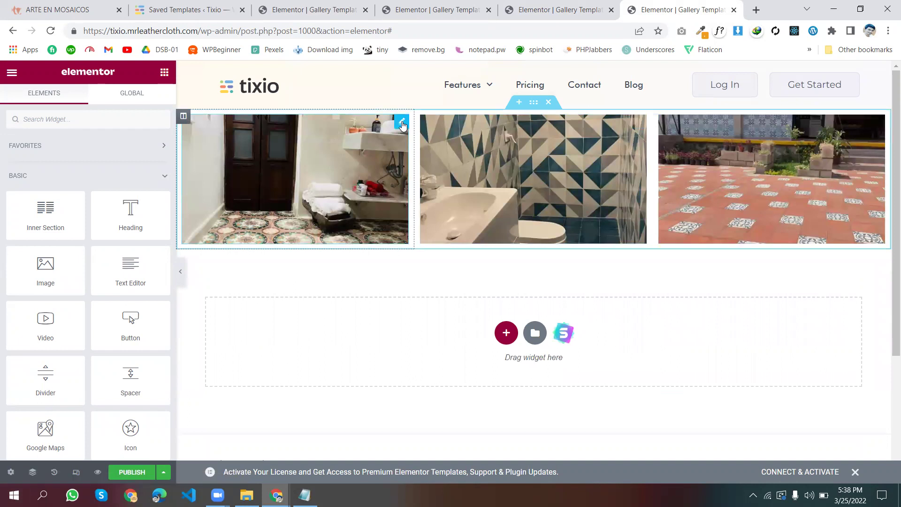
# Replace the pasted row's first image with galeria-8.jpeg, the wooden chairs on yellow and pink patterned tiles
pyautogui.click(401, 123)
pyautogui.click(91, 185)
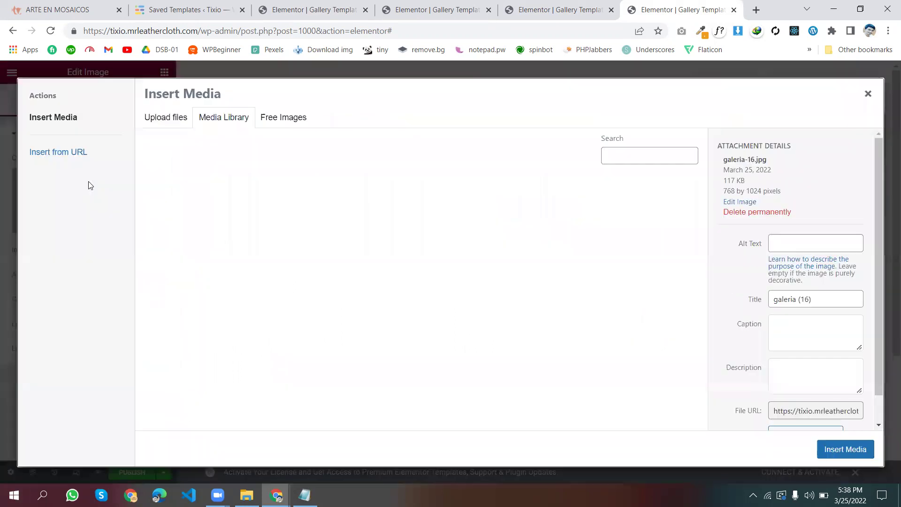
pyautogui.scroll(-2, 205, 384)
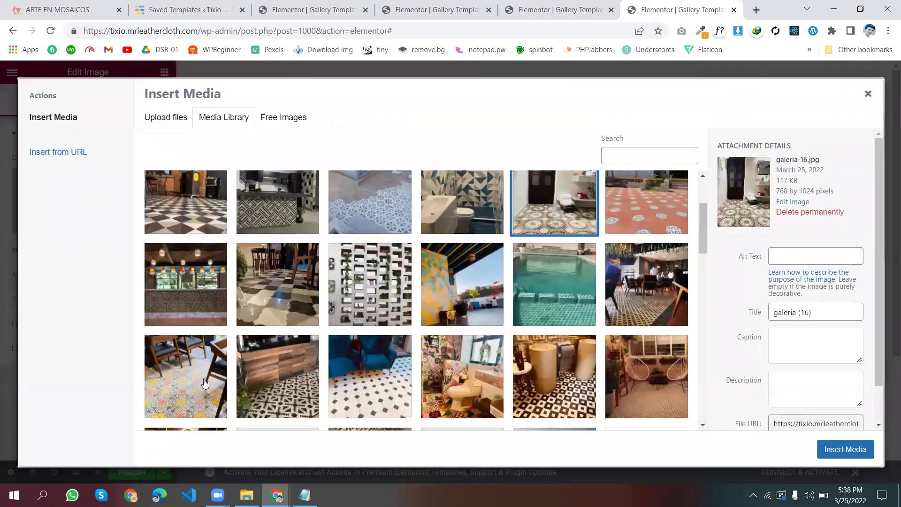
pyautogui.click(847, 449)
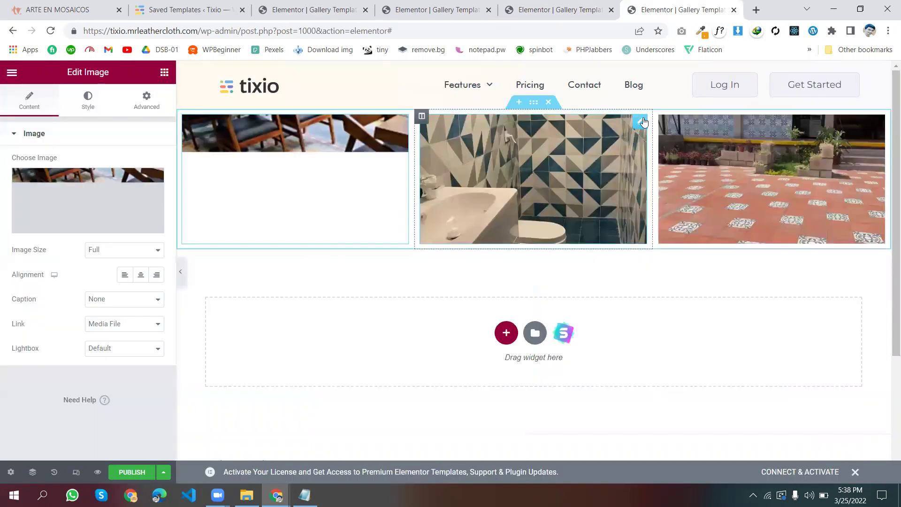
# Replace the row's middle image with galeria-7.jpg, the wooden counter on a black-and-white patterned floor
pyautogui.click(642, 122)
pyautogui.click(87, 206)
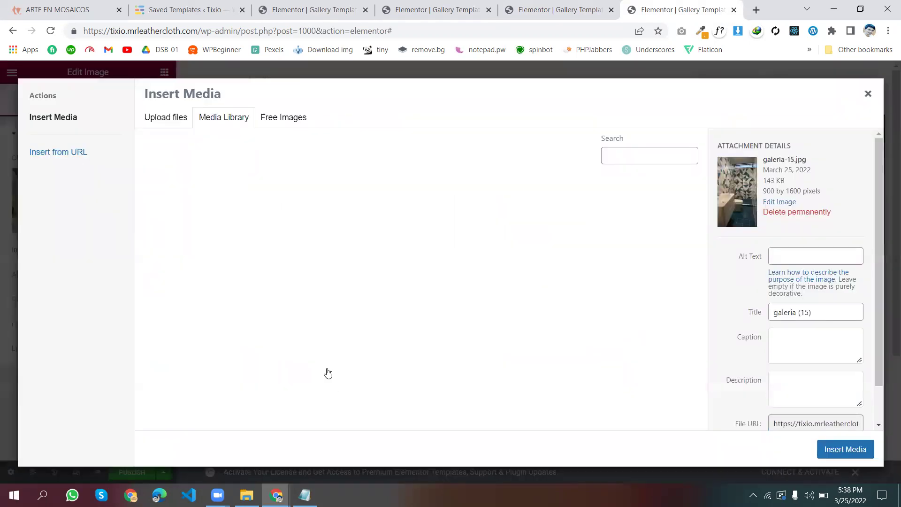
pyautogui.click(266, 366)
pyautogui.scroll(-2, 265, 365)
pyautogui.scroll(-1, 266, 365)
pyautogui.click(266, 366)
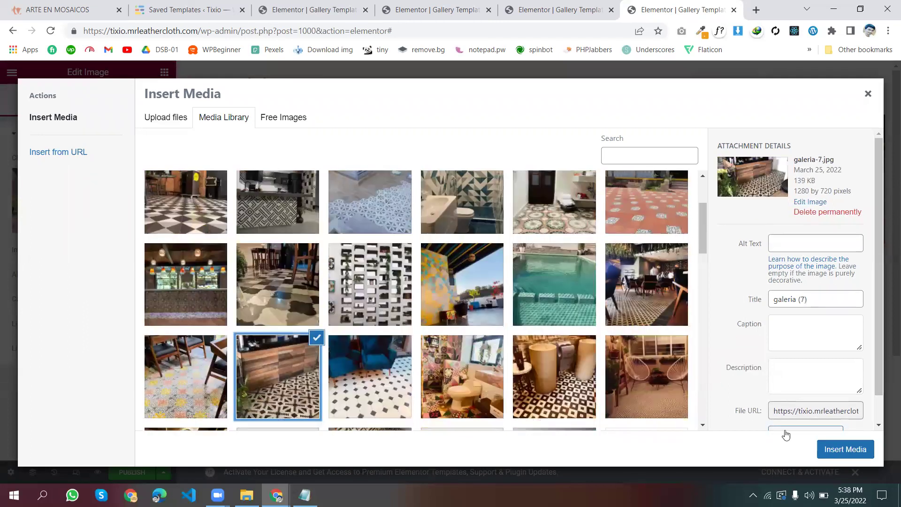
pyautogui.click(838, 449)
# Replace the row's third image with galeria-7.jpeg, the blue armchairs on white tiles with black diamonds
pyautogui.click(862, 129)
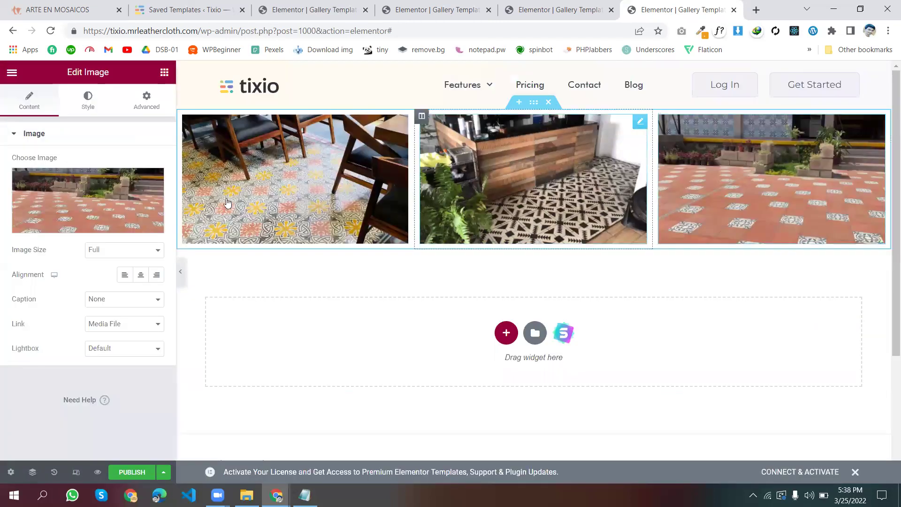
pyautogui.click(94, 187)
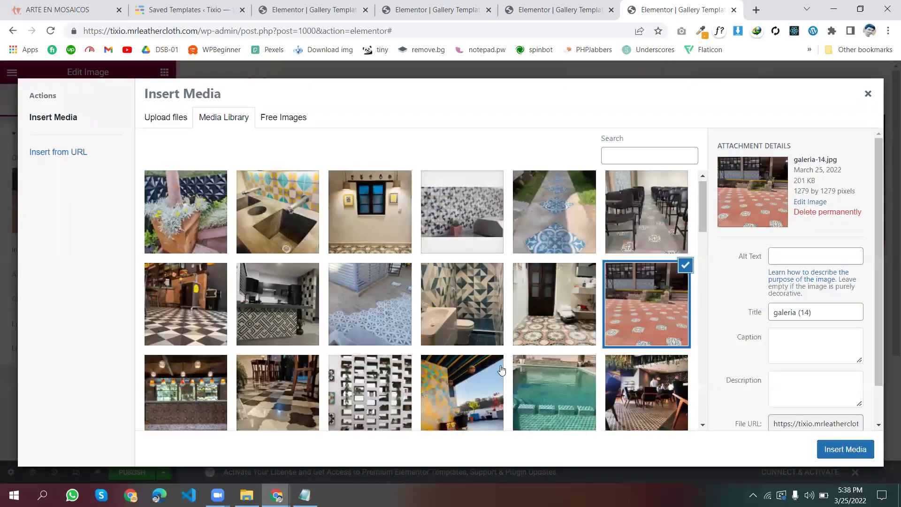
pyautogui.scroll(-2, 392, 378)
pyautogui.click(374, 379)
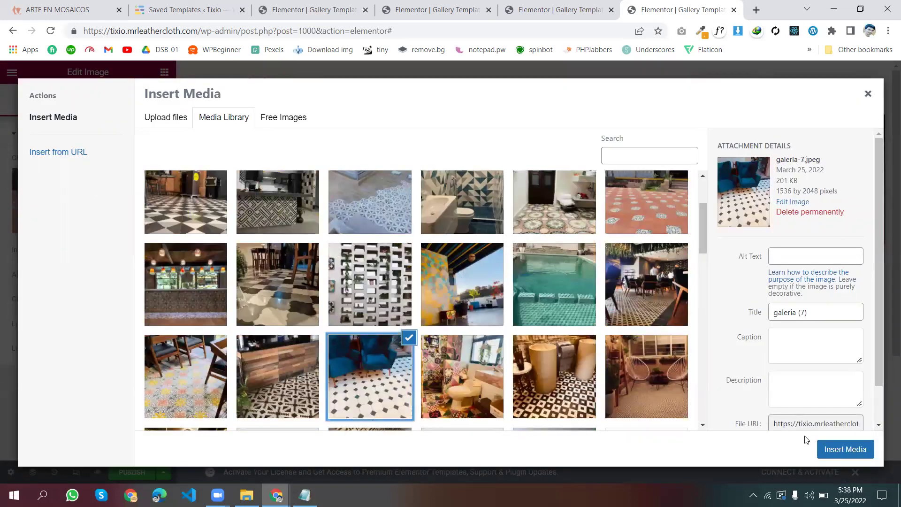
pyautogui.click(831, 448)
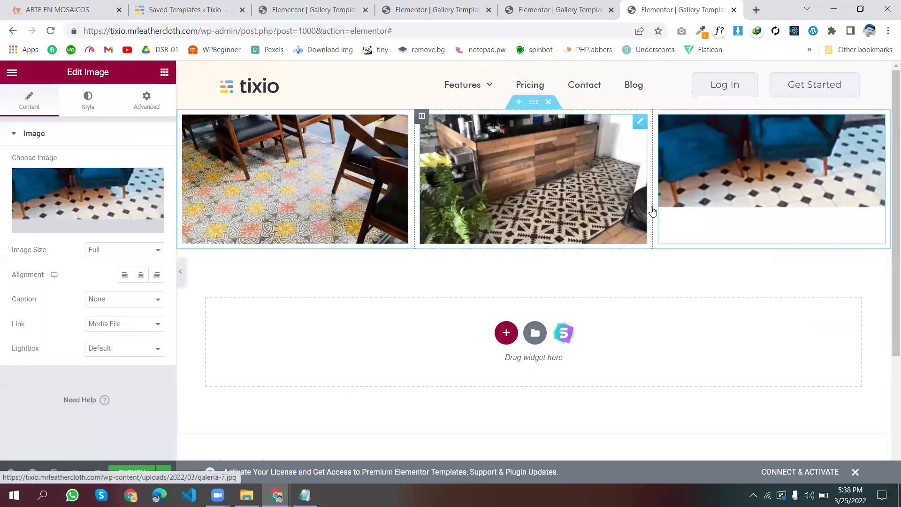
# Duplicate the three-image section and replace the copy's first image with galeria-6.jpg, the bathroom with colourful patchwork tiles
pyautogui.rightClick(529, 102)
pyautogui.click(557, 125)
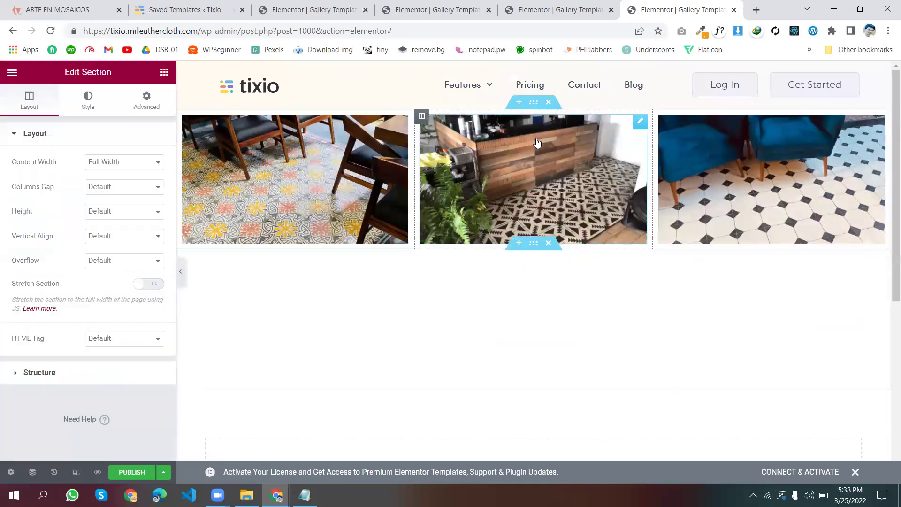
pyautogui.click(405, 263)
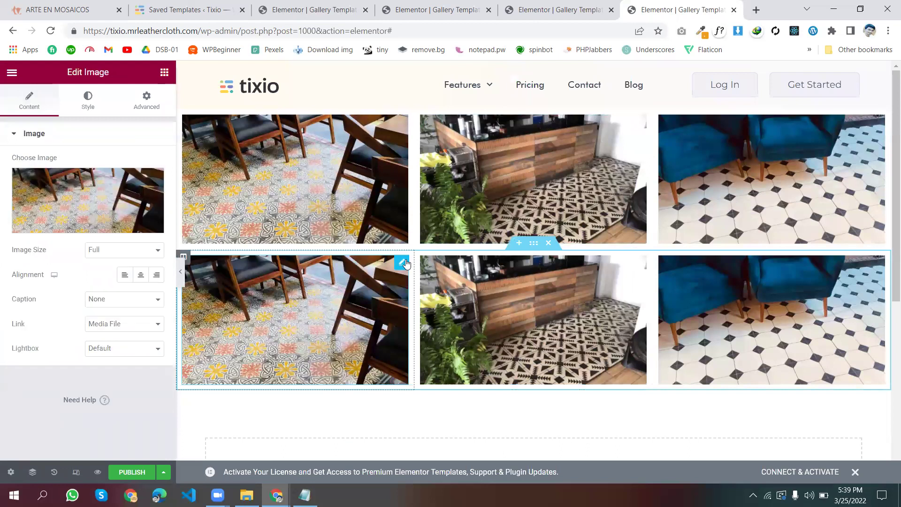
pyautogui.click(76, 179)
pyautogui.scroll(-3, 492, 393)
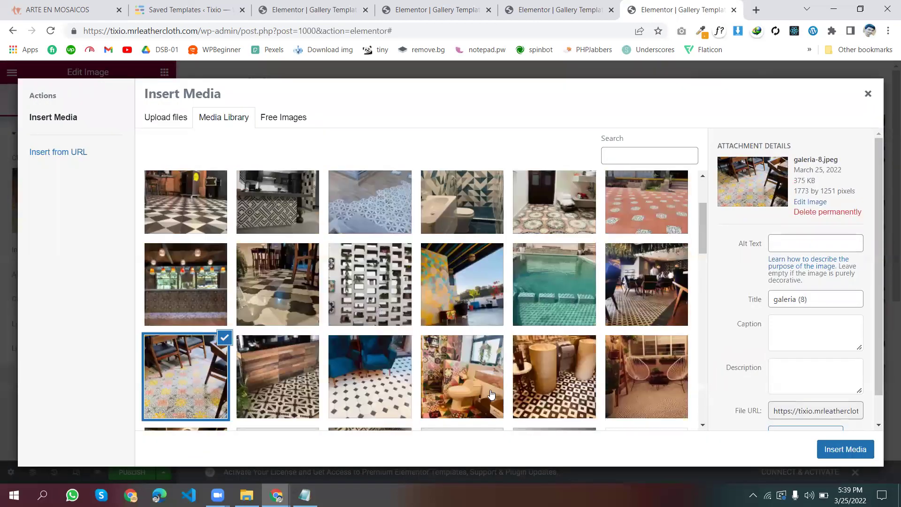
pyautogui.click(834, 449)
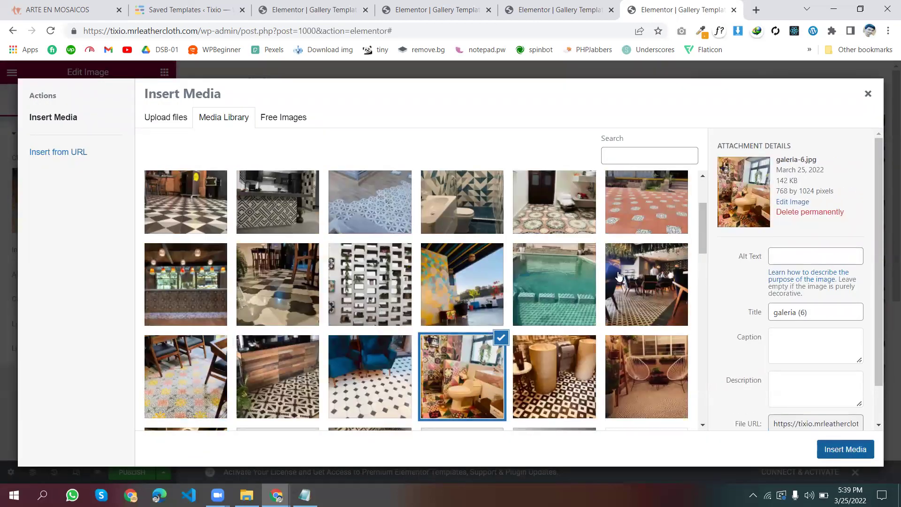
# Replace the second row's middle image with galeria-6.jpeg, the round columns on a black-and-white diamond floor
pyautogui.doubleClick(637, 264)
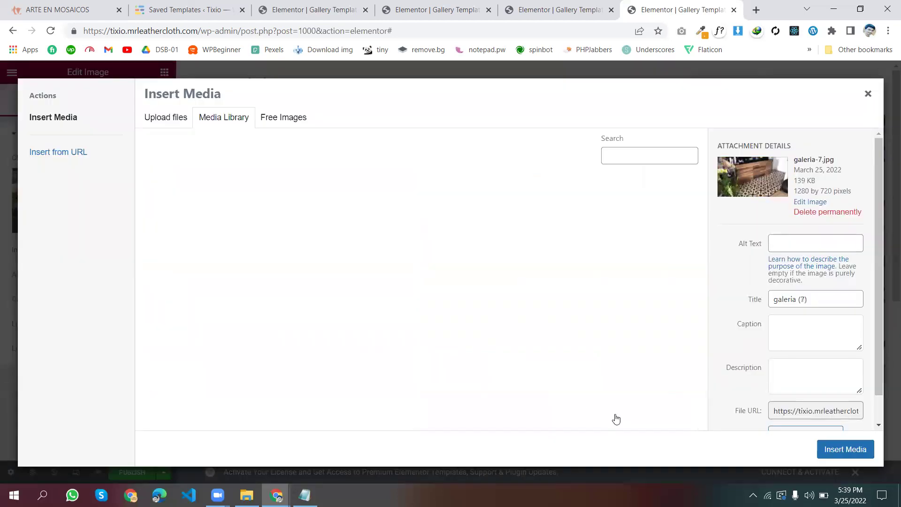
pyautogui.scroll(-2, 520, 380)
pyautogui.click(520, 381)
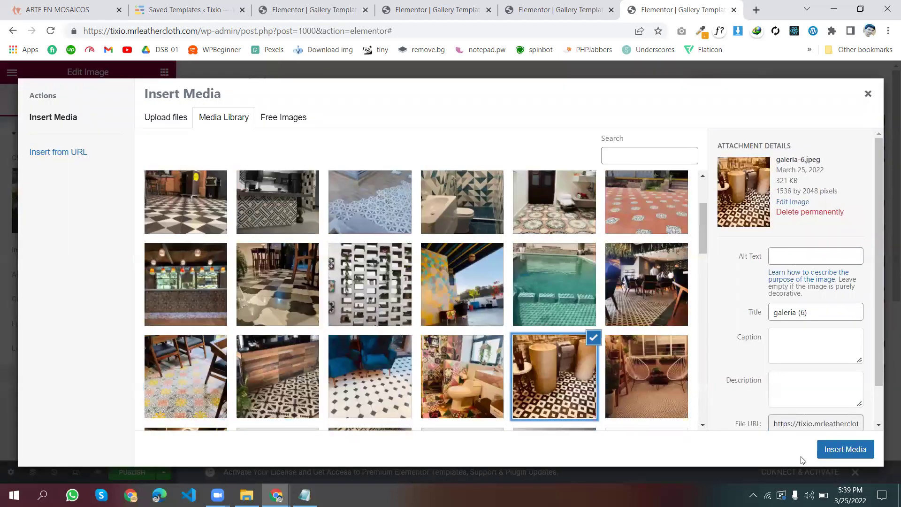
pyautogui.click(833, 450)
# Replace the second row's third image with the library photo of two white woven chairs on a patterned floor
pyautogui.click(764, 282)
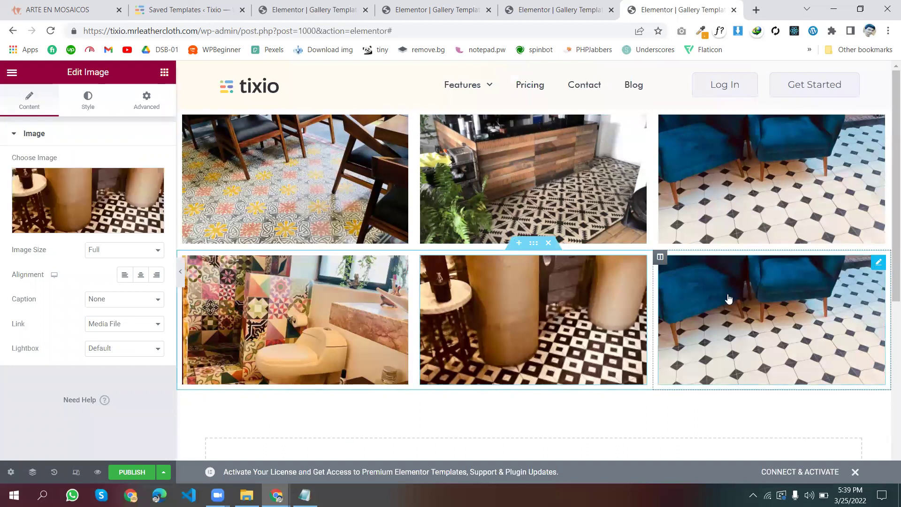
pyautogui.click(100, 179)
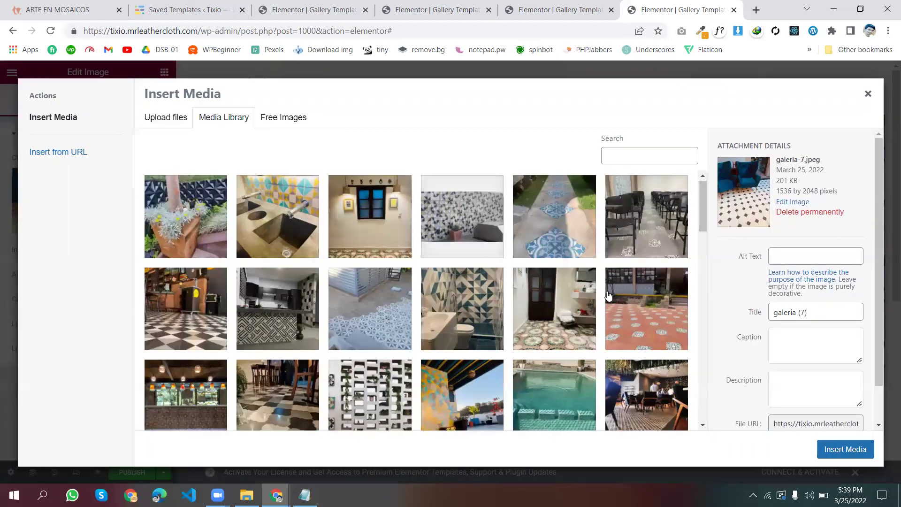
pyautogui.scroll(-3, 642, 335)
pyautogui.click(843, 450)
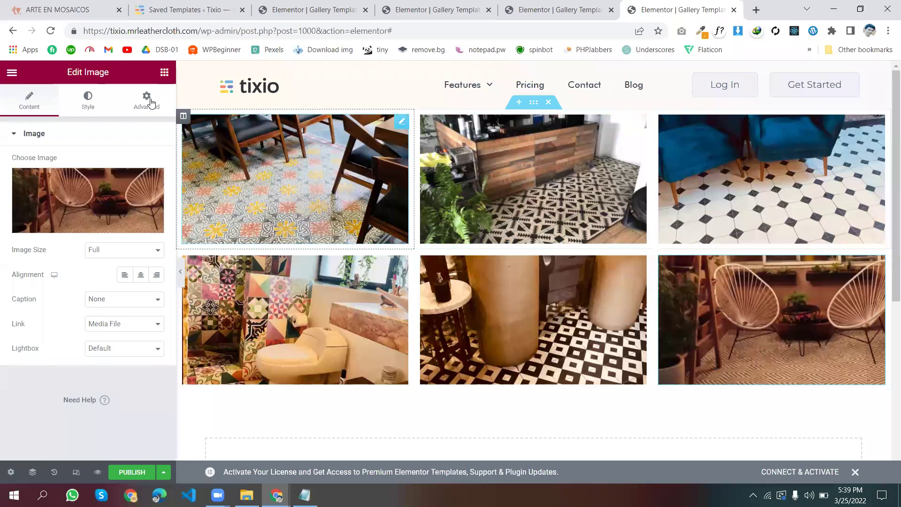
# Publish the finished section template and compare it with the reference site's gallery and the other gallery templates
pyautogui.hotkey('ctrl', '1')
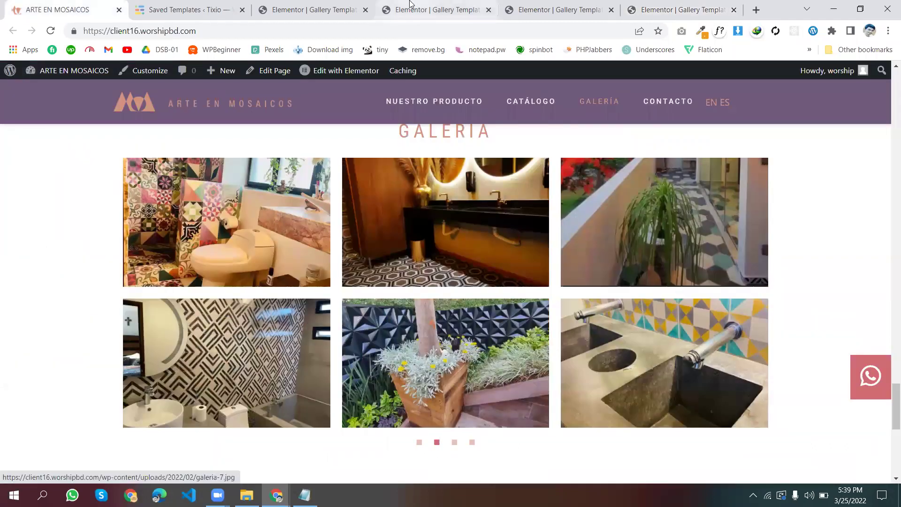
pyautogui.hotkey('ctrl', '4')
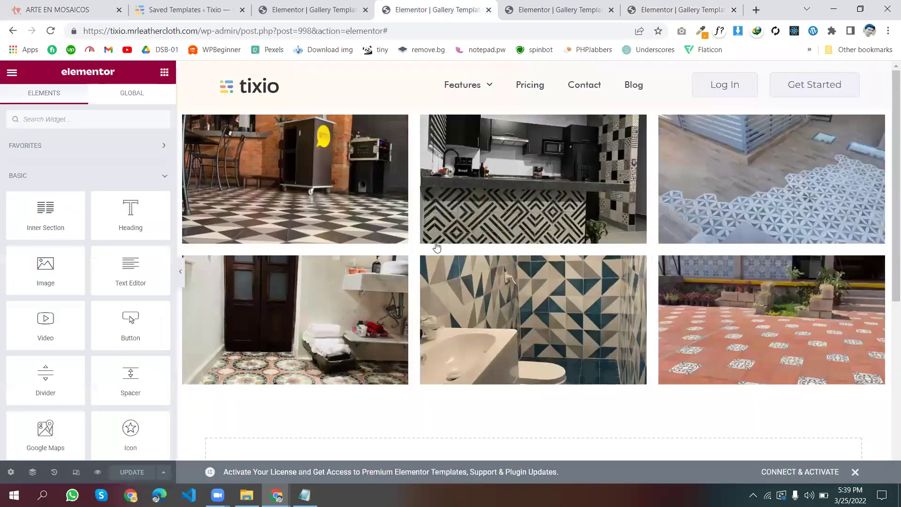
pyautogui.click(687, 3)
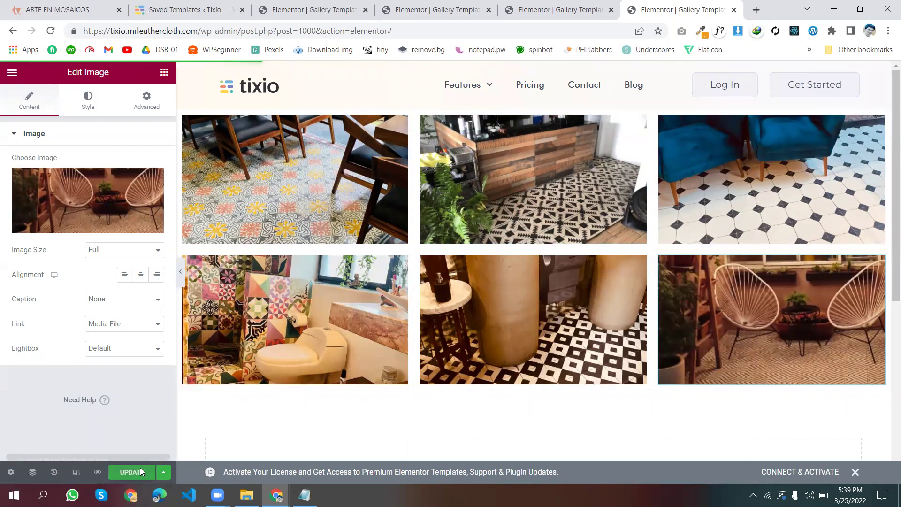
pyautogui.click(403, 7)
pyautogui.click(319, 4)
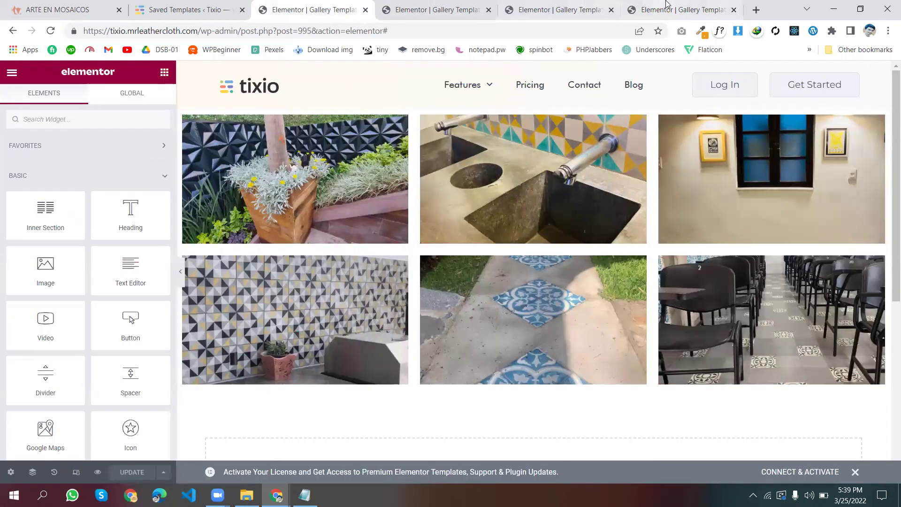
pyautogui.click(680, 9)
# Exit the editor to the WordPress dashboard in a new tab beside the existing dashboard and show the saved templates
pyautogui.click(11, 72)
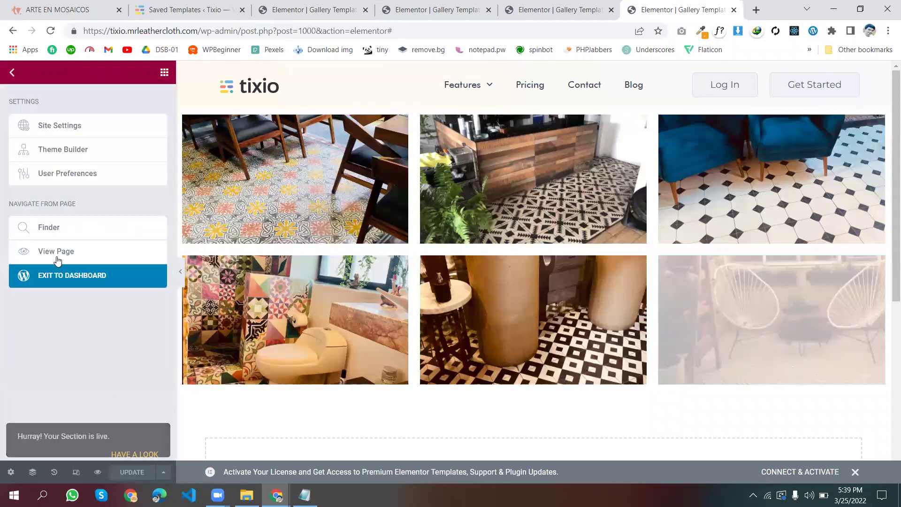
pyautogui.rightClick(58, 277)
pyautogui.click(118, 287)
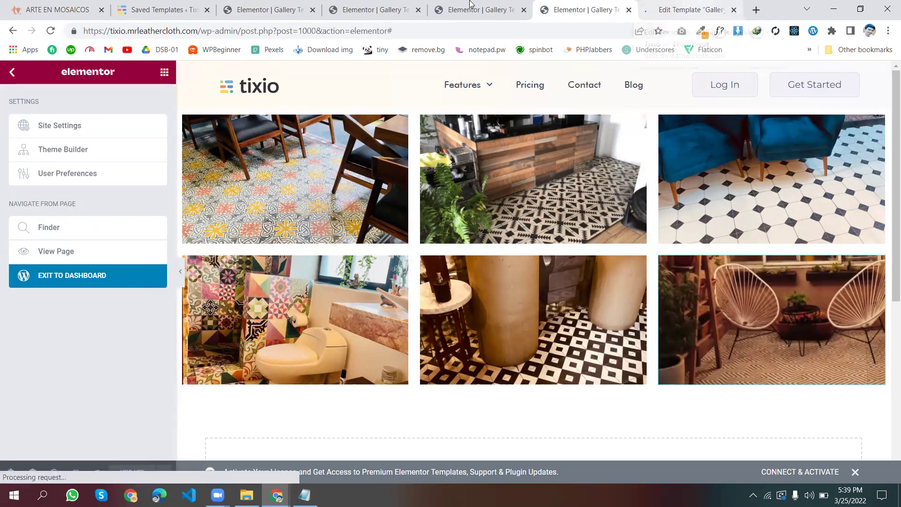
pyautogui.click(697, 4)
pyautogui.moveTo(696, 3); pyautogui.dragTo(301, 4)
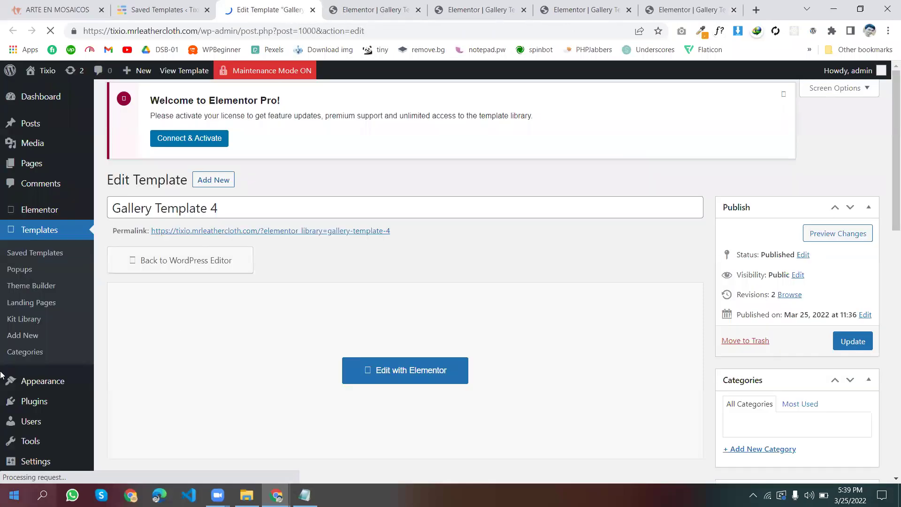
pyautogui.click(27, 252)
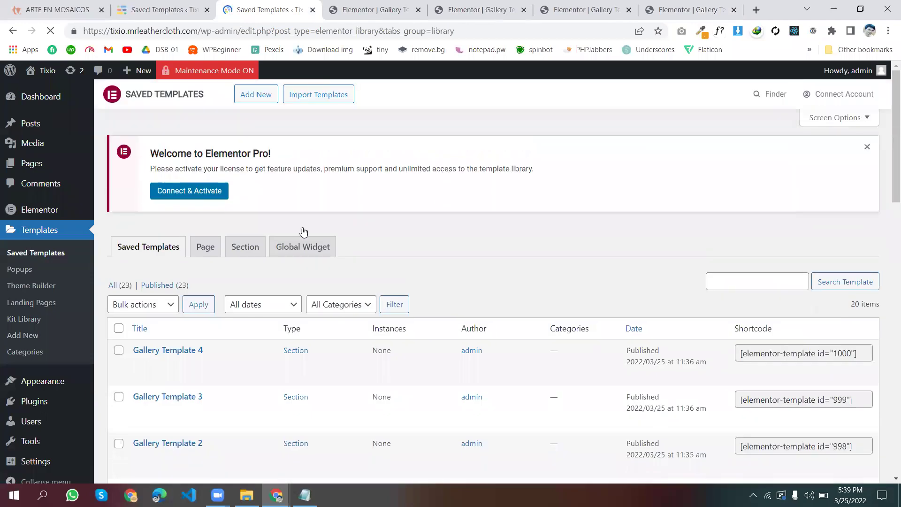
# Review the four gallery templates in the saved templates list and check the reference site's gallery carousel
pyautogui.scroll(-2, 322, 227)
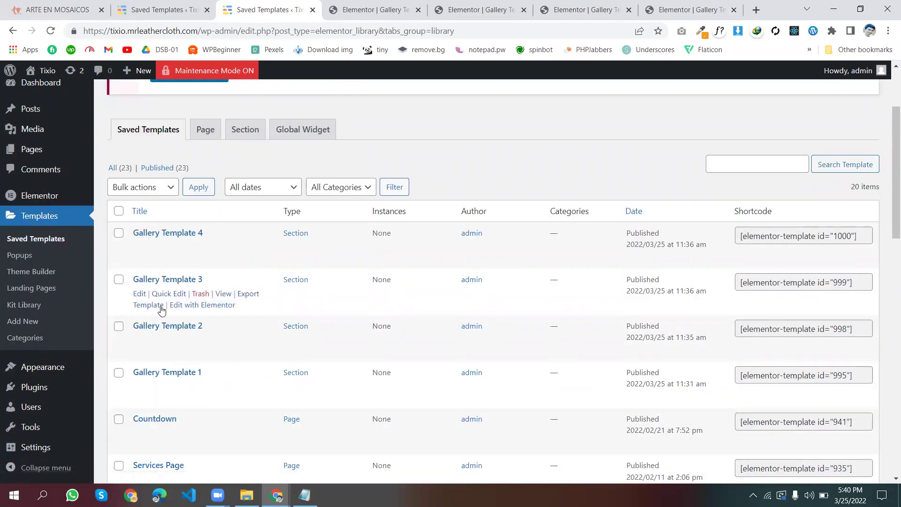
pyautogui.scroll(2, 192, 237)
pyautogui.scroll(2, 205, 267)
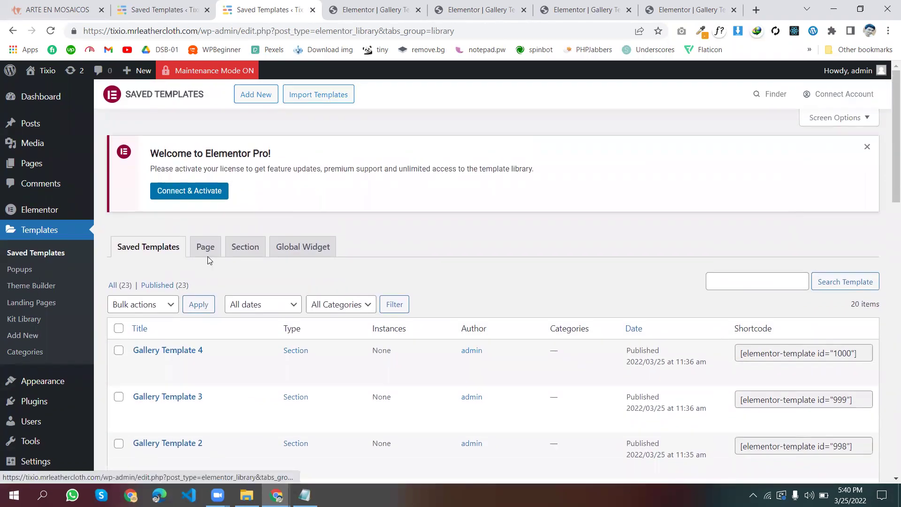
pyautogui.scroll(-4, 202, 244)
pyautogui.scroll(4, 194, 258)
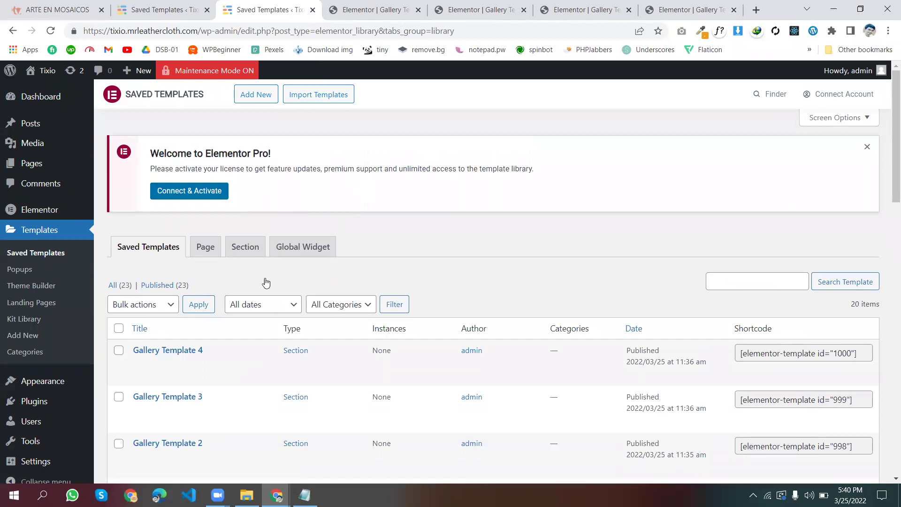
pyautogui.scroll(-2, 264, 278)
pyautogui.click(58, 9)
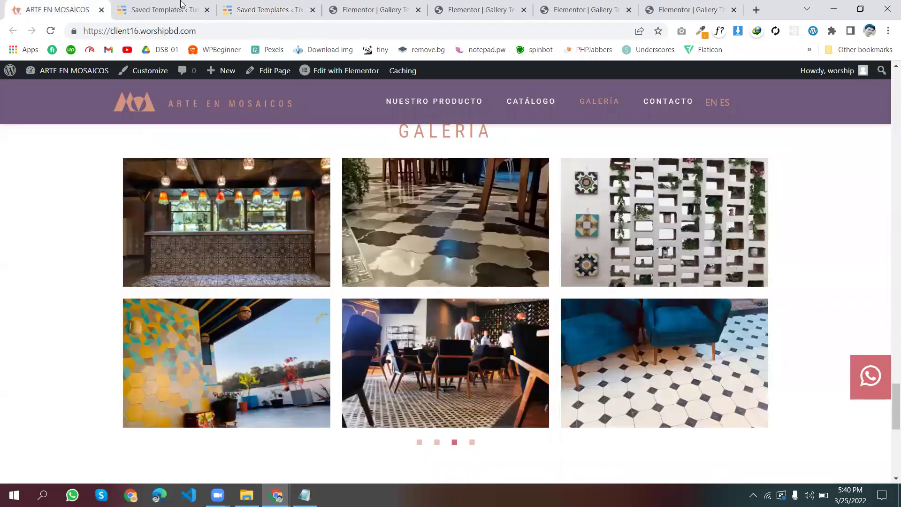
# Go to the page for adding plugins in the dashboard and search for "premium addon for elementor"
pyautogui.click(178, 9)
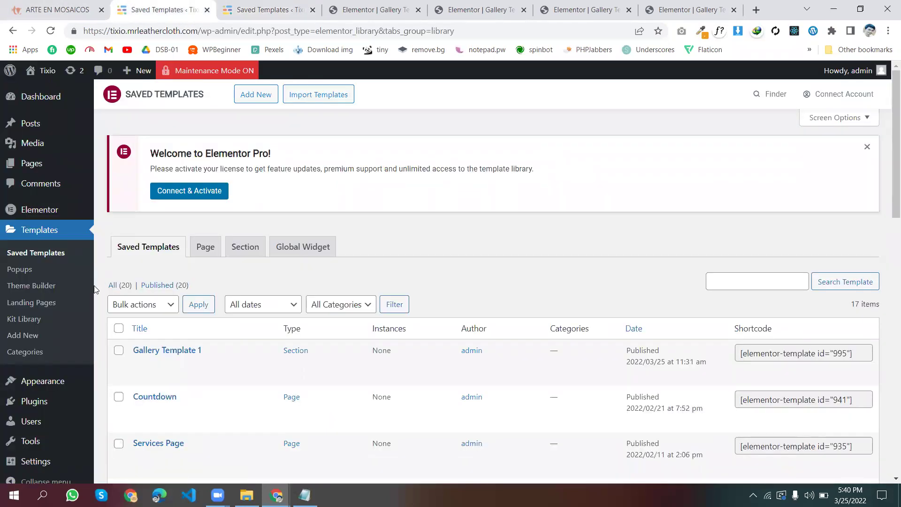
pyautogui.scroll(-3, 97, 288)
pyautogui.moveTo(34, 387)
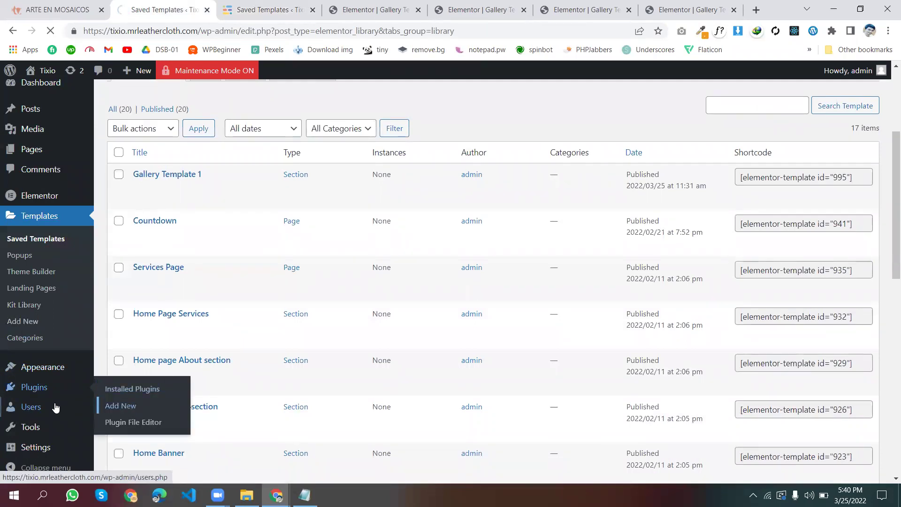
pyautogui.click(143, 411)
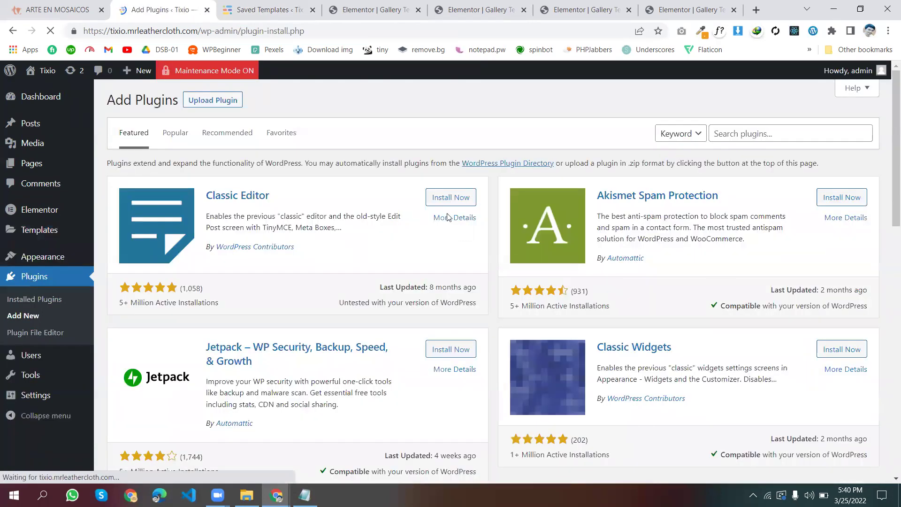
pyautogui.click(766, 129)
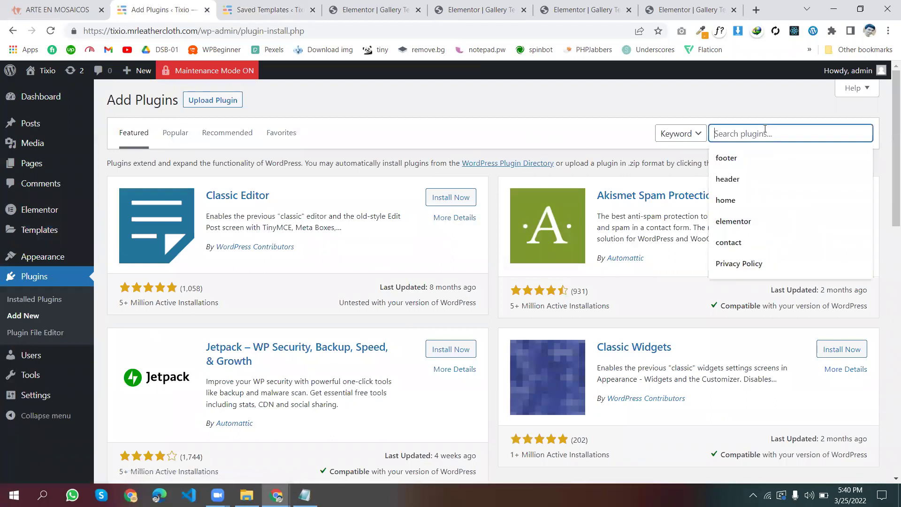
pyautogui.write('Premium')
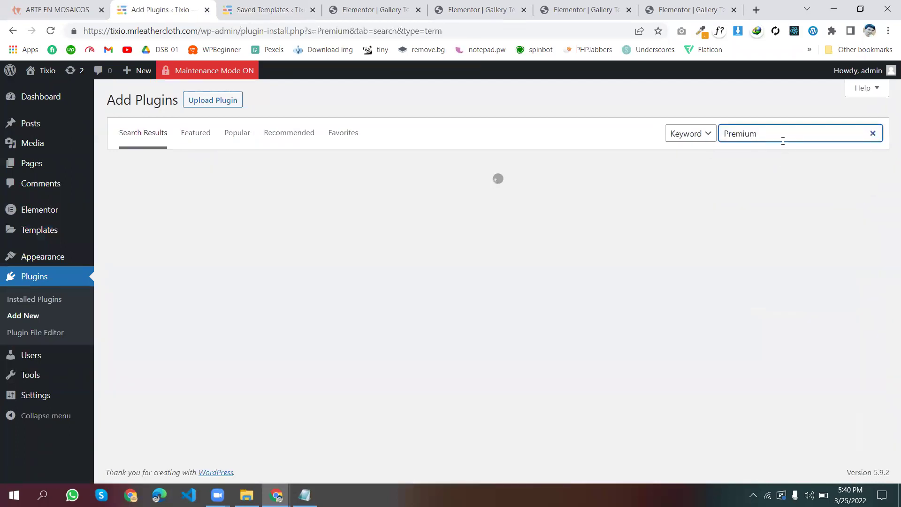
pyautogui.click(782, 138)
pyautogui.click(780, 178)
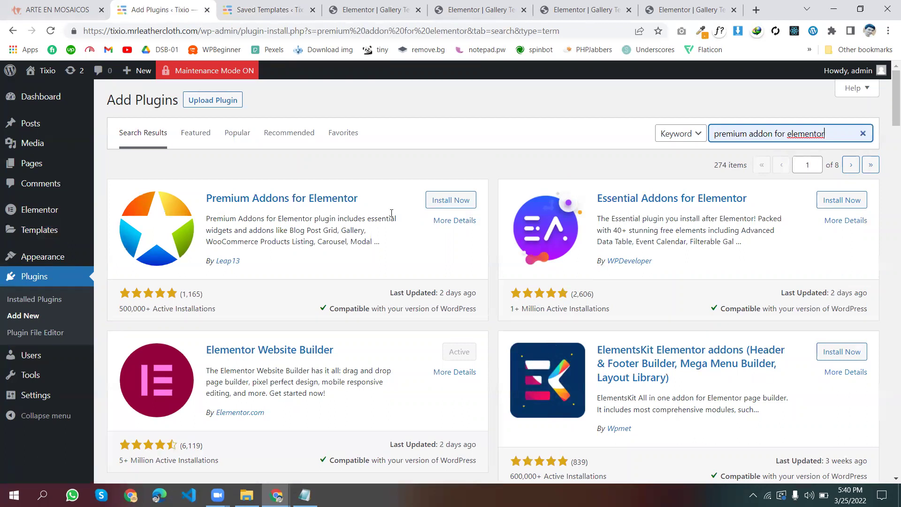
# Install and activate the Premium Addons for Elementor plugin and open its settings page
pyautogui.click(449, 201)
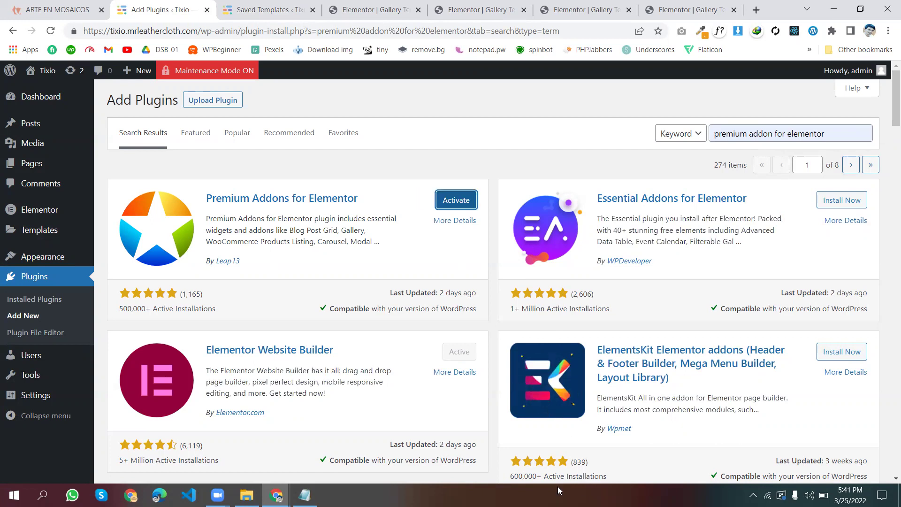
pyautogui.click(445, 201)
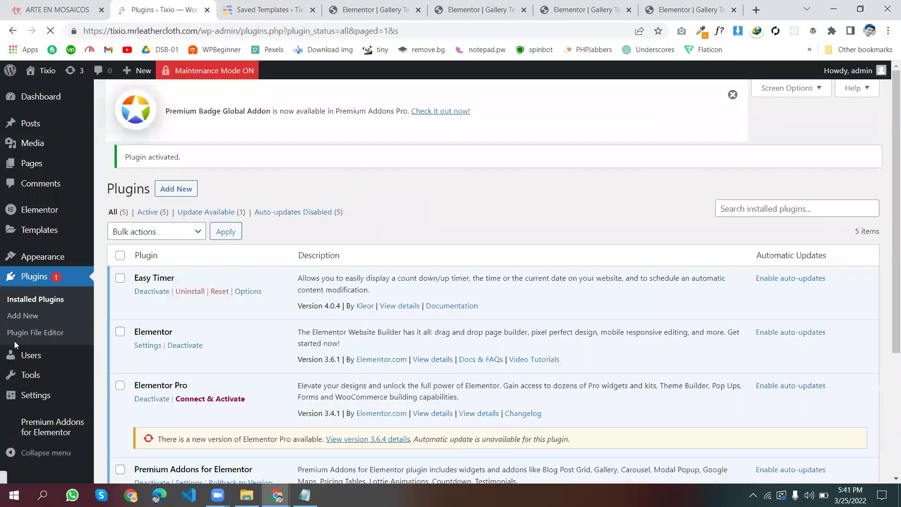
pyautogui.click(40, 432)
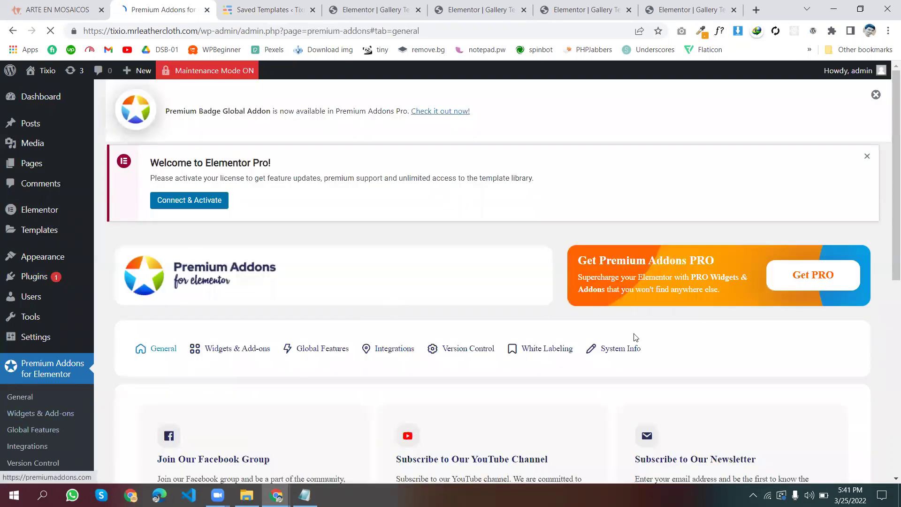
# Disable all Premium Addons widgets at once in the Widgets & Add-ons settings and enable only the Carousel widget
pyautogui.scroll(-1, 329, 291)
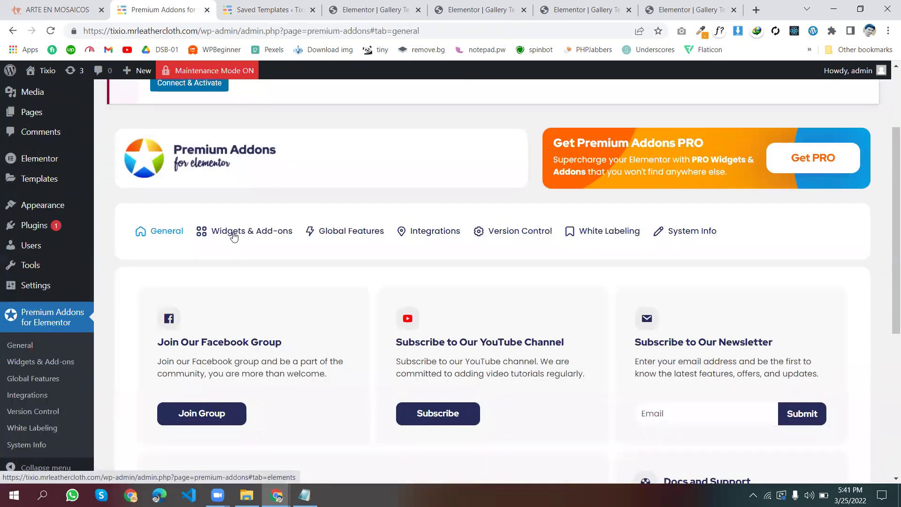
pyautogui.click(234, 231)
pyautogui.scroll(-3, 246, 249)
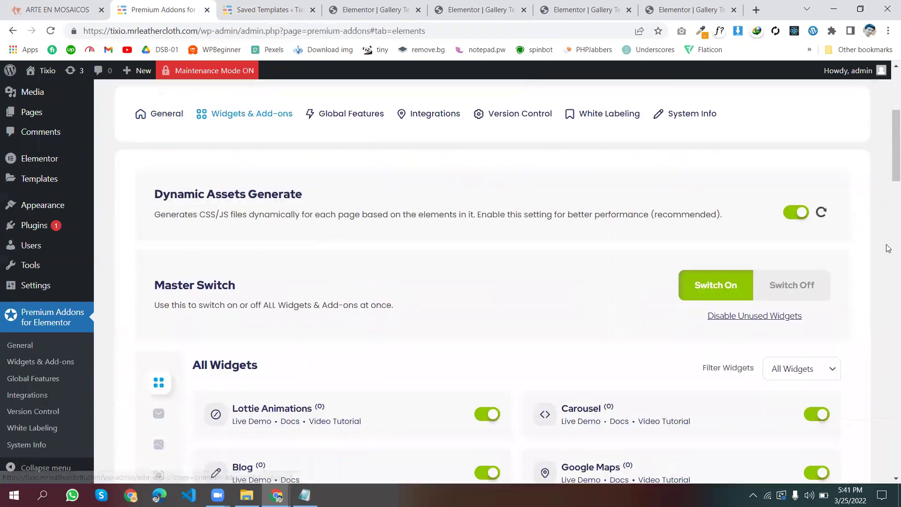
pyautogui.scroll(1, 873, 138)
pyautogui.scroll(3, 784, 239)
pyautogui.scroll(-5, 760, 251)
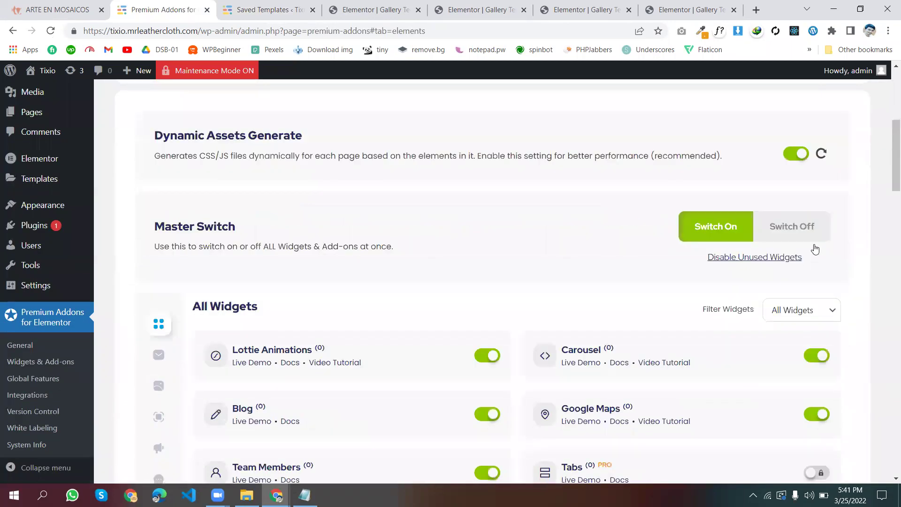
pyautogui.click(794, 228)
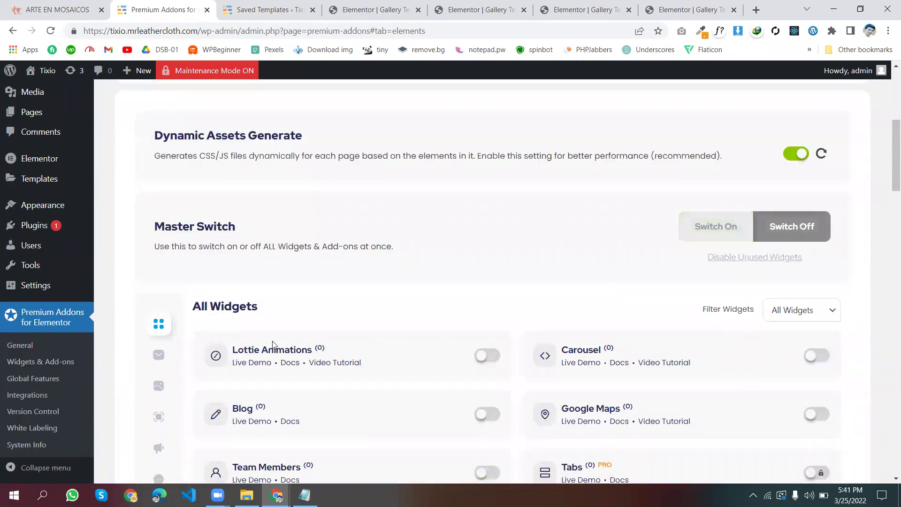
pyautogui.scroll(-1, 382, 347)
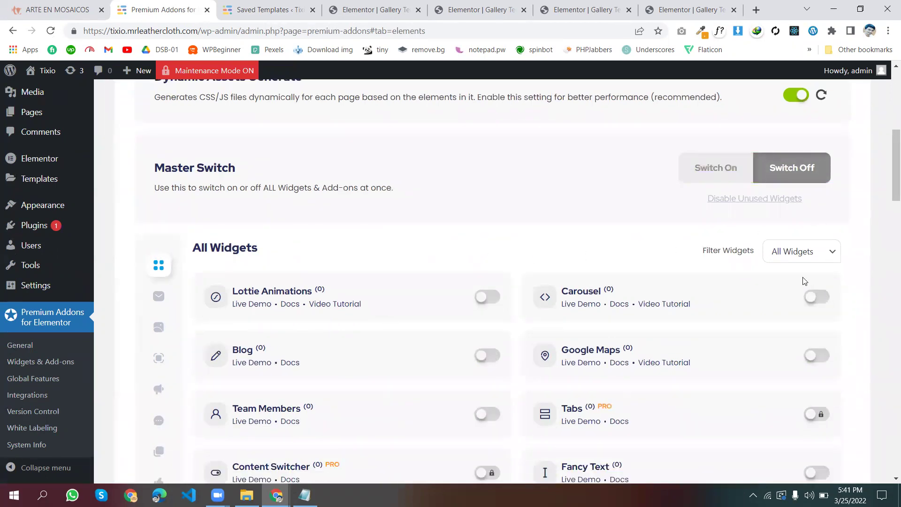
pyautogui.click(816, 297)
pyautogui.scroll(-1, 381, 242)
pyautogui.scroll(-2, 382, 242)
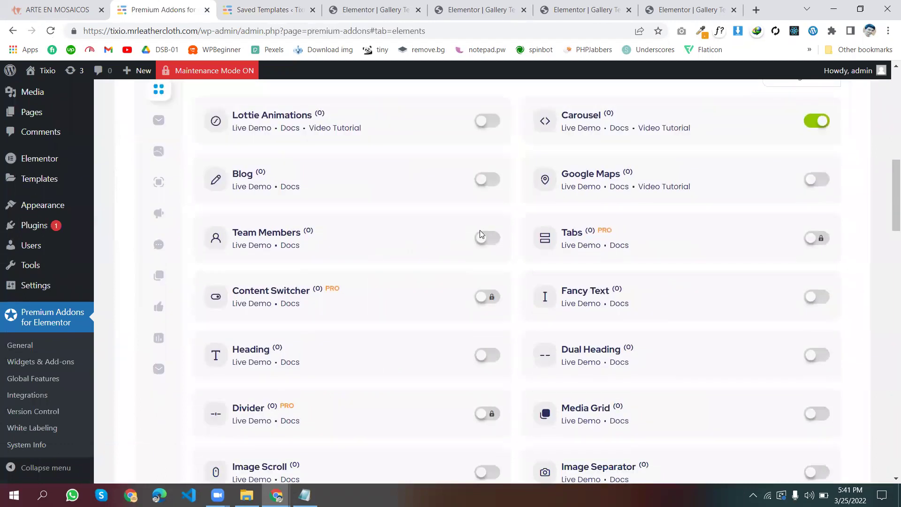
# Leave the plugin settings and open the list of all pages in the dashboard
pyautogui.scroll(5, 482, 233)
pyautogui.scroll(-2, 399, 291)
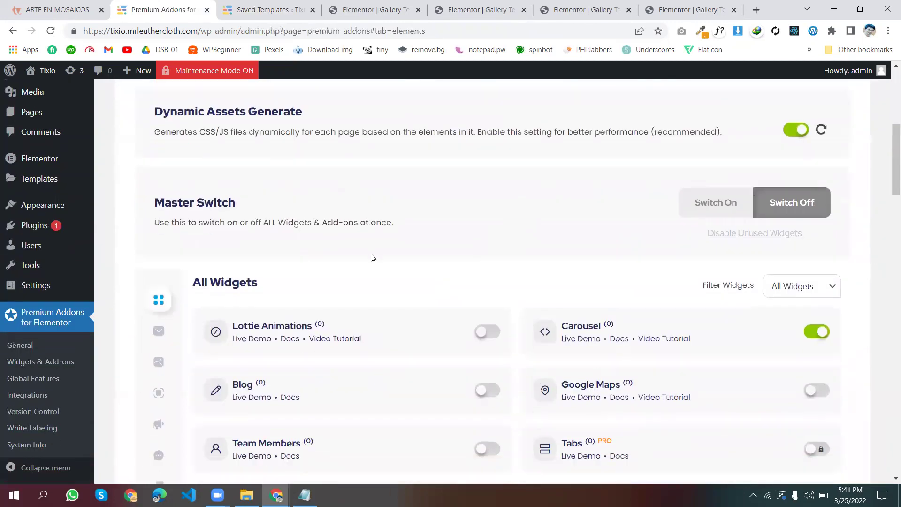
pyautogui.scroll(5, 340, 249)
pyautogui.scroll(1, 149, 199)
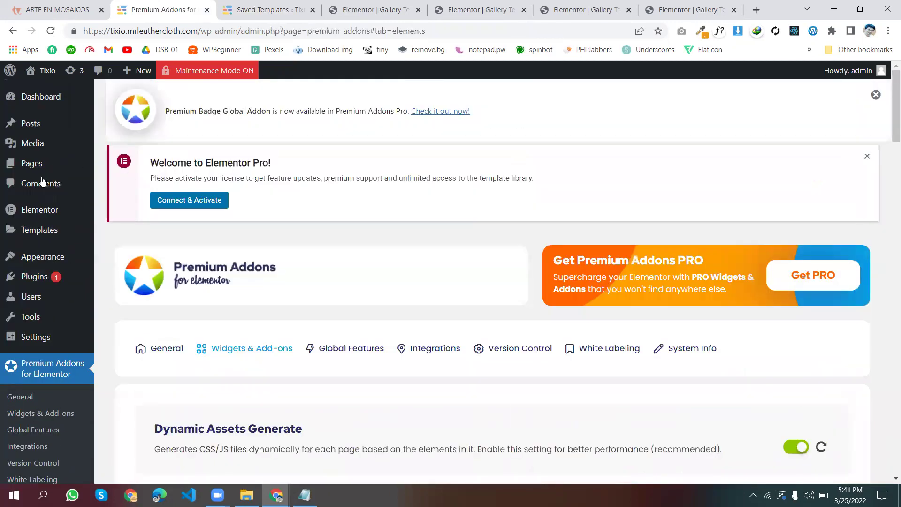
pyautogui.click(31, 166)
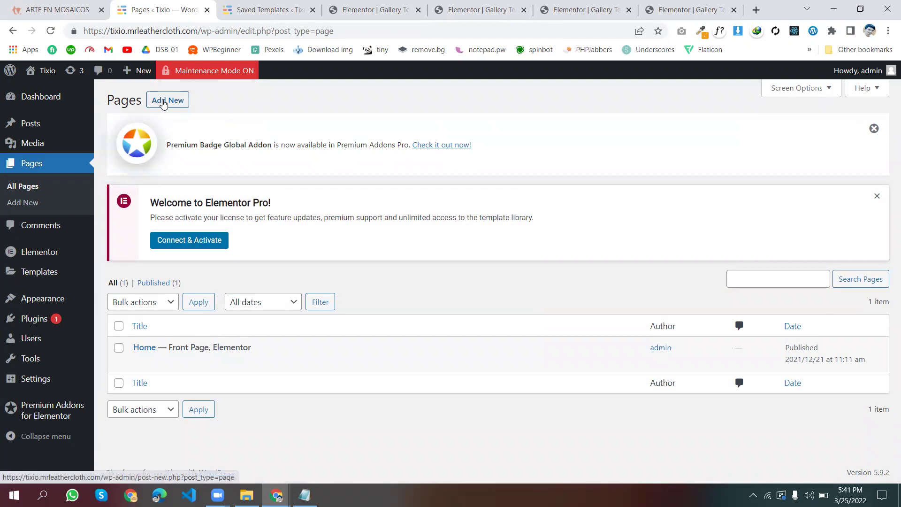
# Create a new page titled "Gallery" and publish it
pyautogui.middleClick(211, 71)
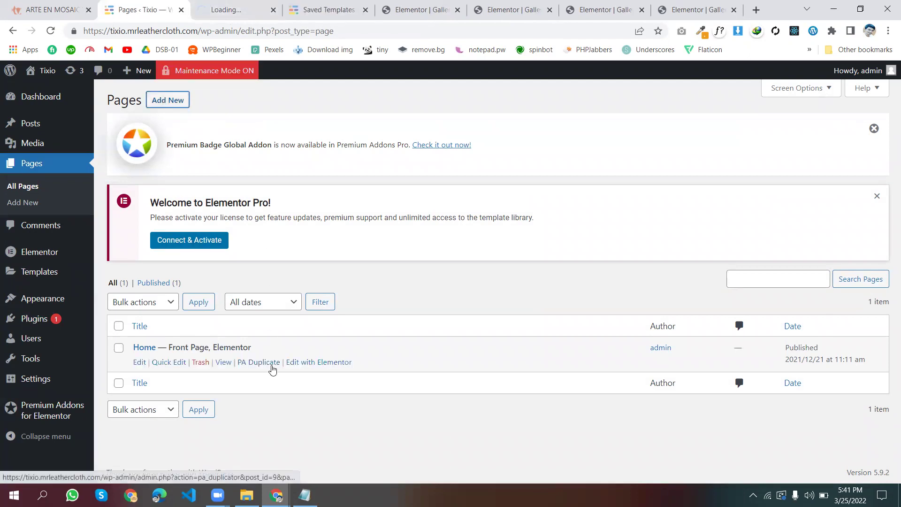
pyautogui.click(230, 5)
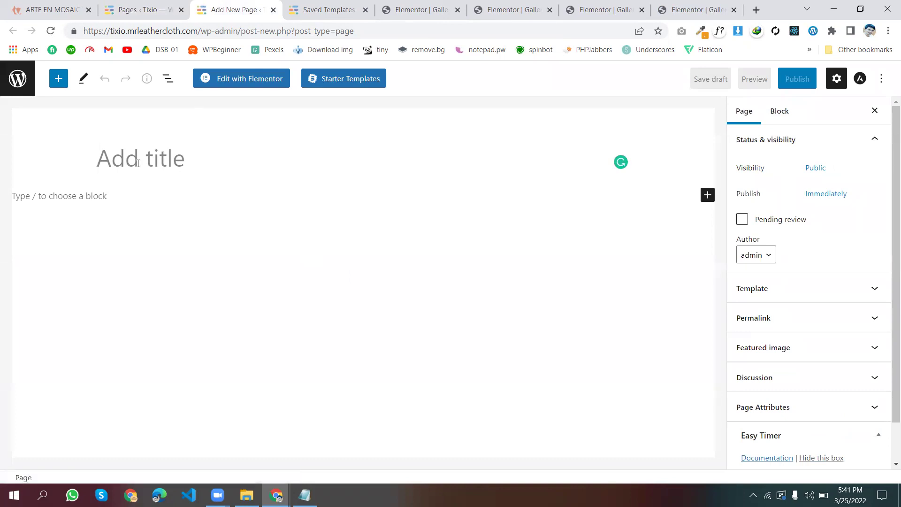
pyautogui.write('Gallery')
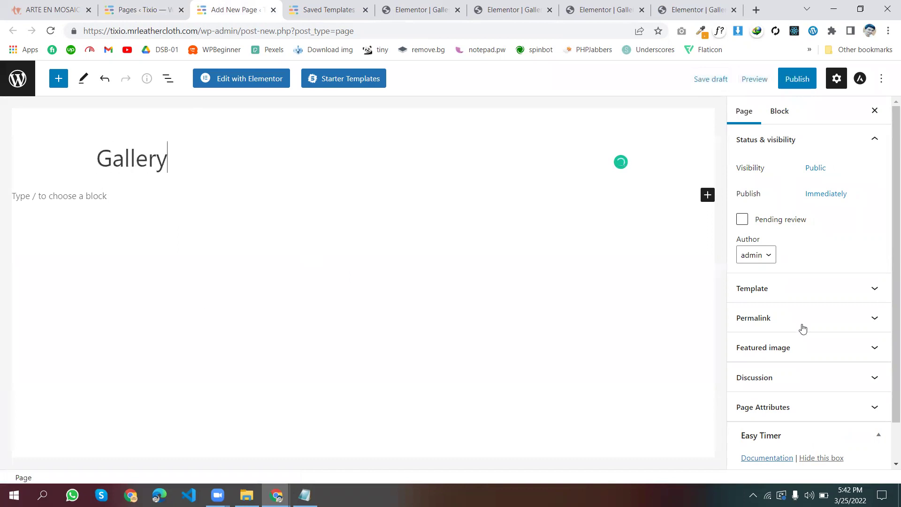
pyautogui.scroll(-1, 803, 326)
pyautogui.scroll(1, 819, 233)
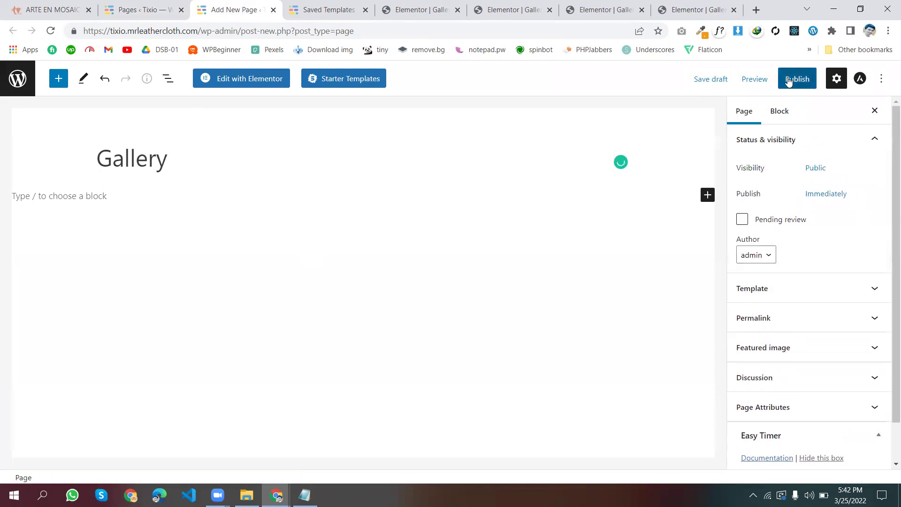
pyautogui.click(794, 79)
pyautogui.click(785, 80)
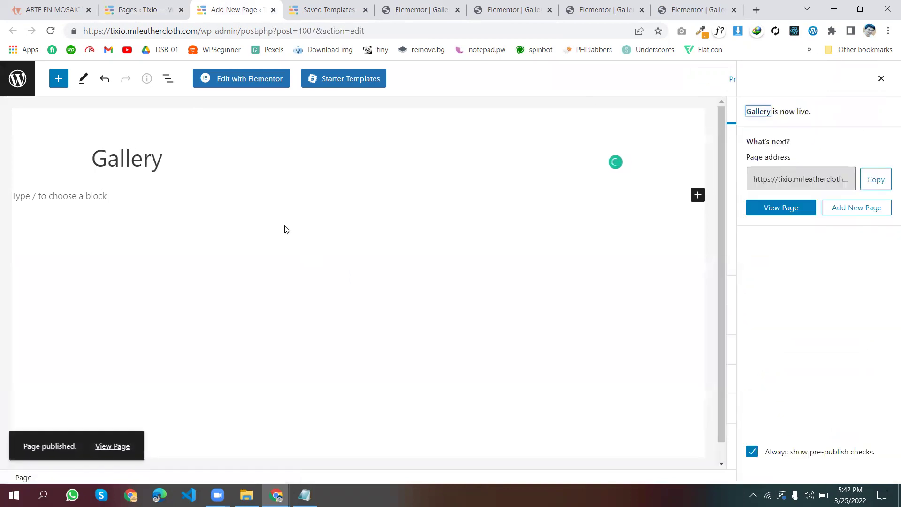
# Edit the Gallery page with Elementor, search the widgets for "carou" and place the Premium Carousel widget in the empty section
pyautogui.click(247, 81)
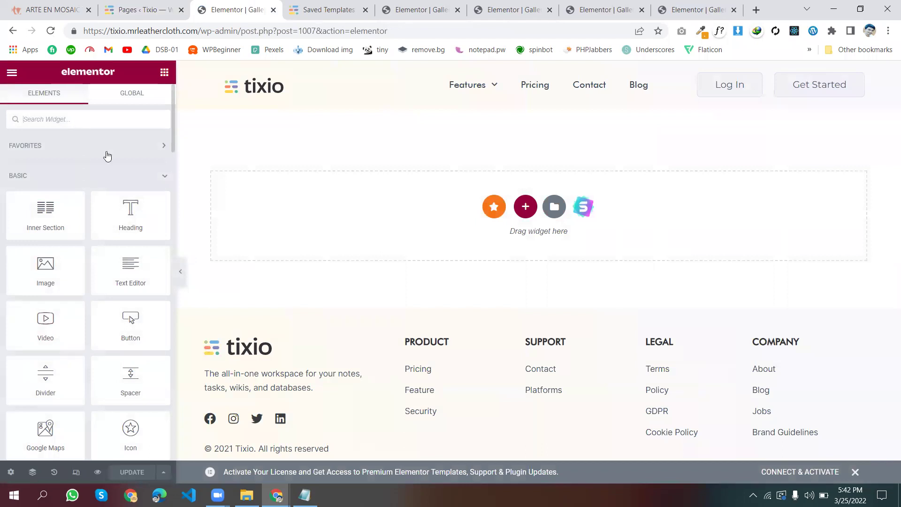
pyautogui.write('carou')
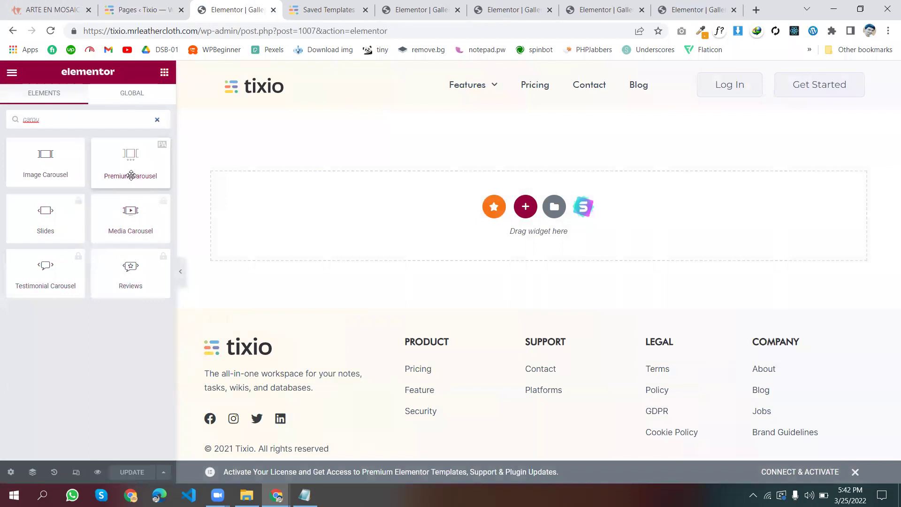
pyautogui.click(227, 471)
pyautogui.hotkey('ctrl', 'shift', 'Right')
pyautogui.hotkey('ctrl', 'shift', 'Right')
pyautogui.hotkey('ctrl', 'shift', 'Right')
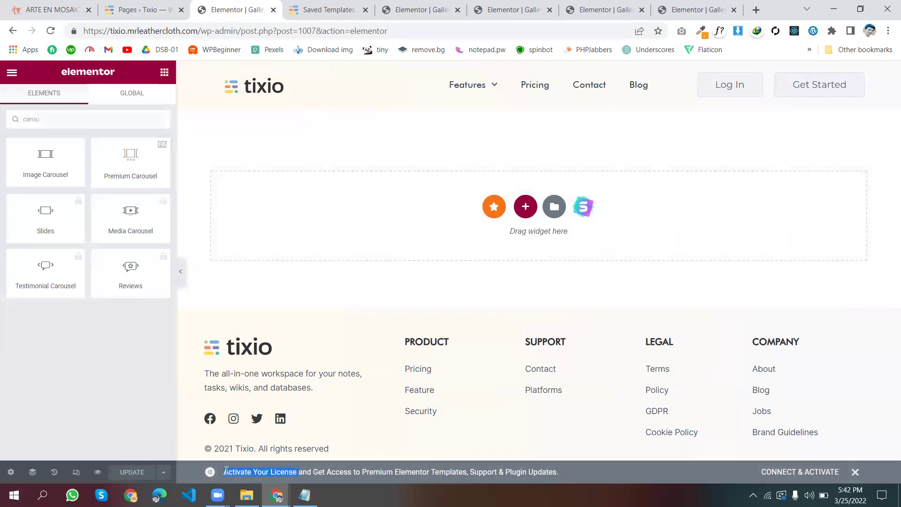
pyautogui.moveTo(130, 158); pyautogui.dragTo(471, 198)
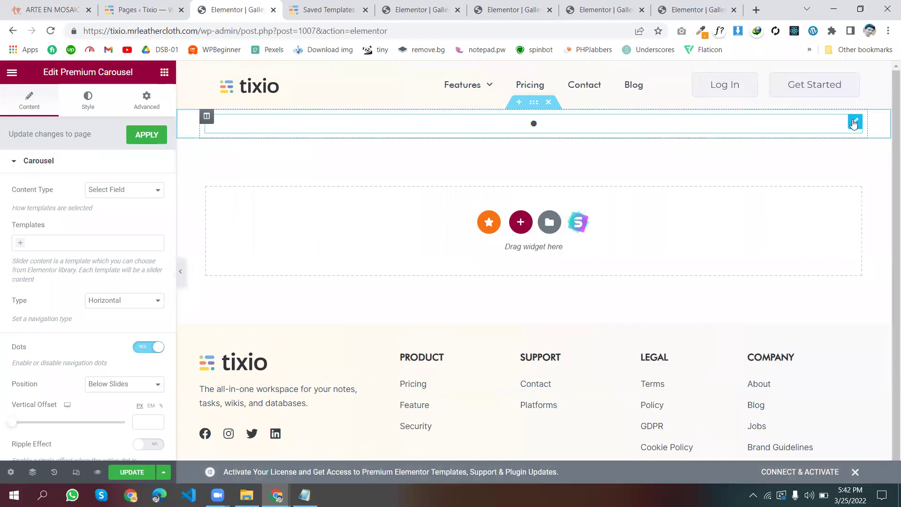
# Add Gallery Template 4, Gallery Template 3, Gallery Template 2 and Gallery Template 1 as the carousel's slides
pyautogui.click(107, 195)
pyautogui.click(107, 193)
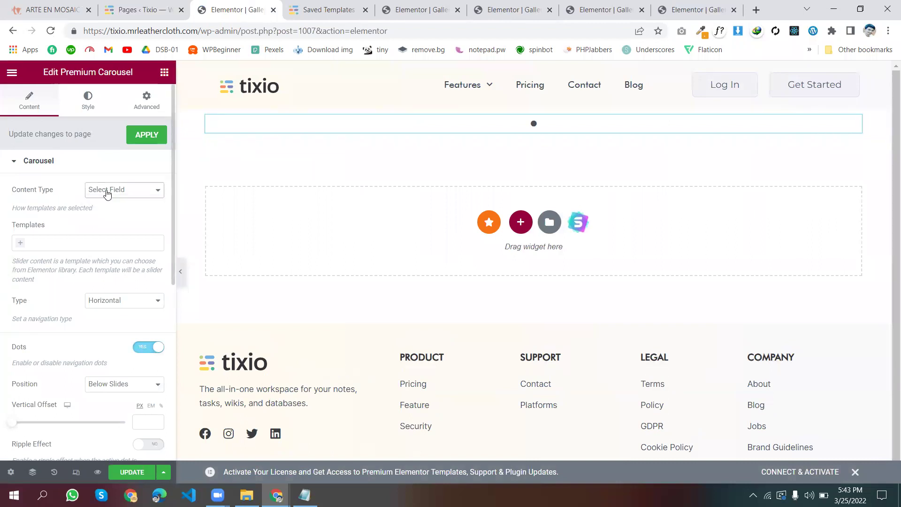
pyautogui.click(17, 244)
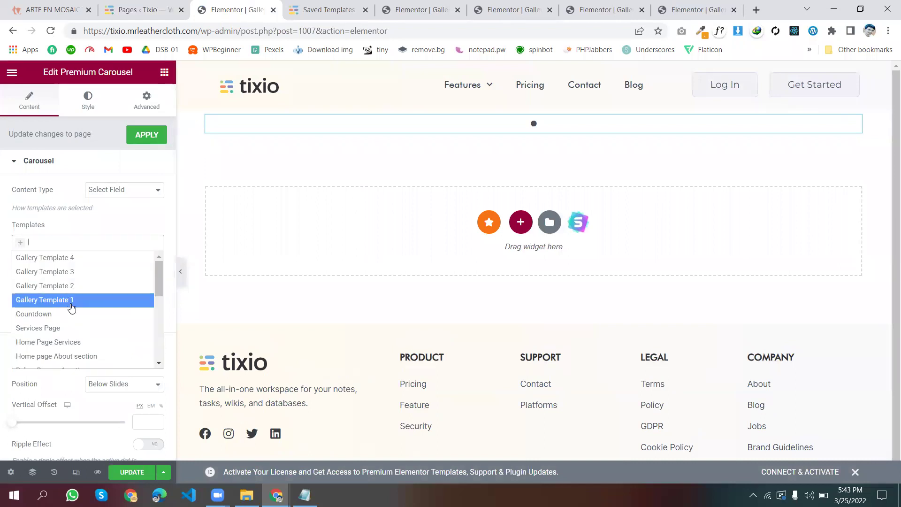
pyautogui.click(29, 259)
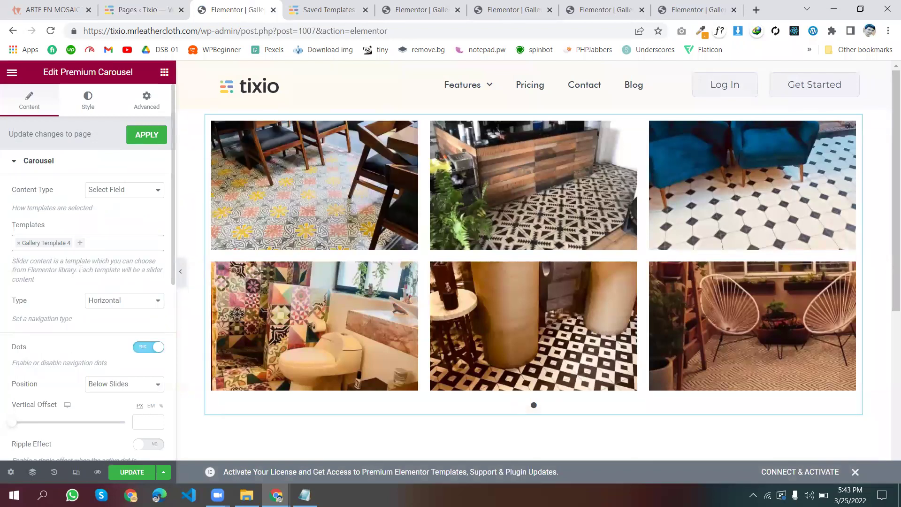
pyautogui.click(80, 243)
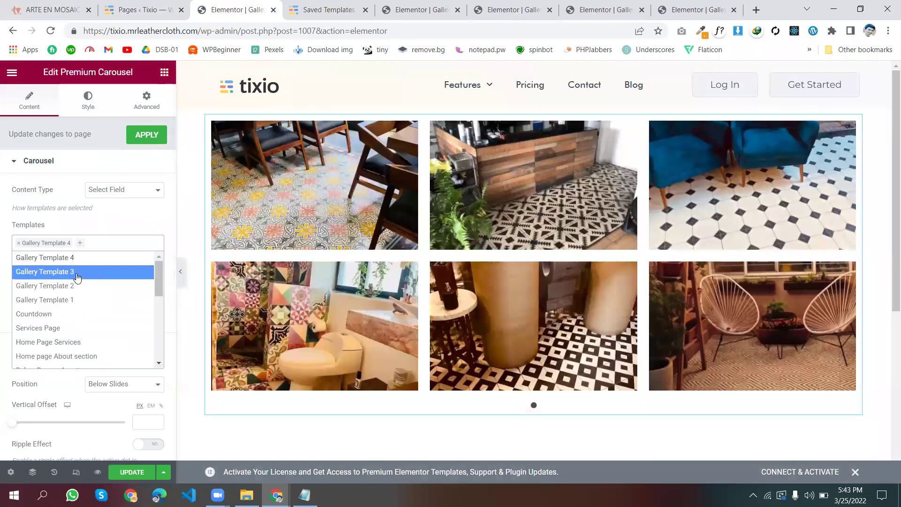
pyautogui.click(78, 271)
pyautogui.click(88, 242)
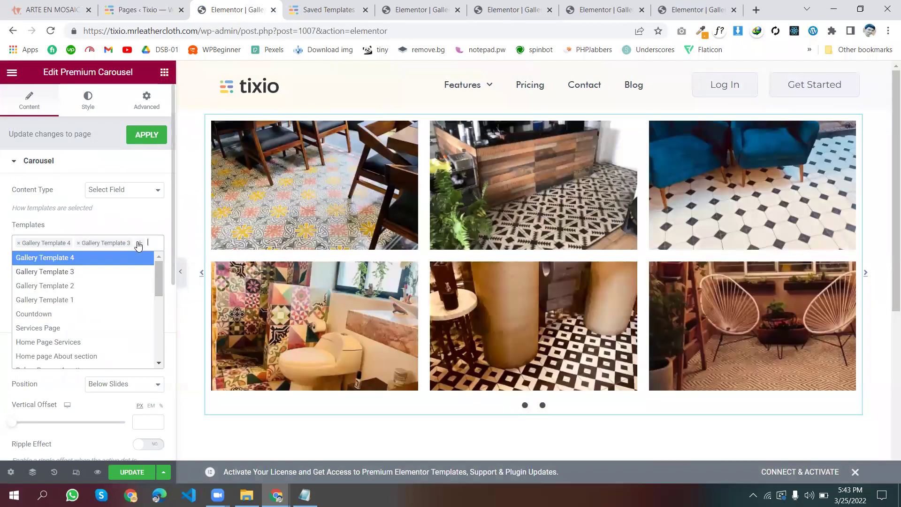
pyautogui.click(91, 279)
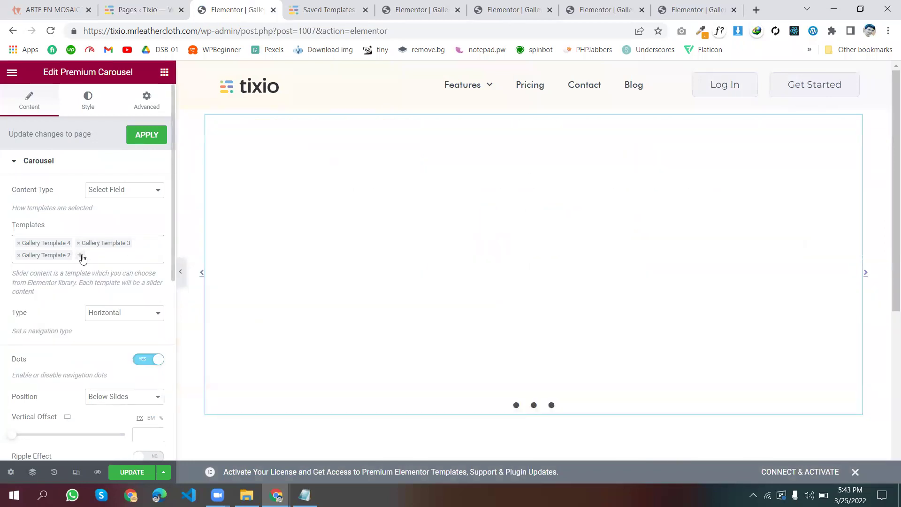
pyautogui.click(82, 257)
pyautogui.click(75, 297)
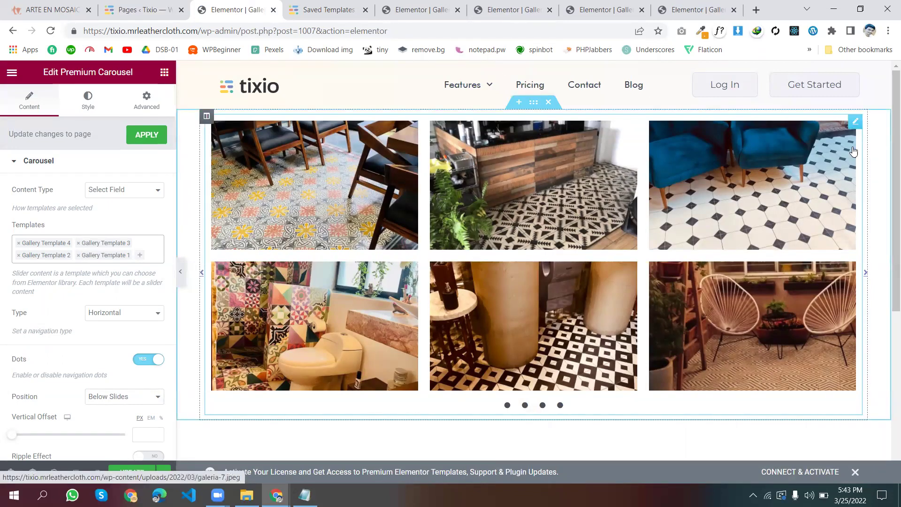
# Disable the carousel's navigation arrows and set the slides' transition speed to 500 ms
pyautogui.scroll(-5, 75, 273)
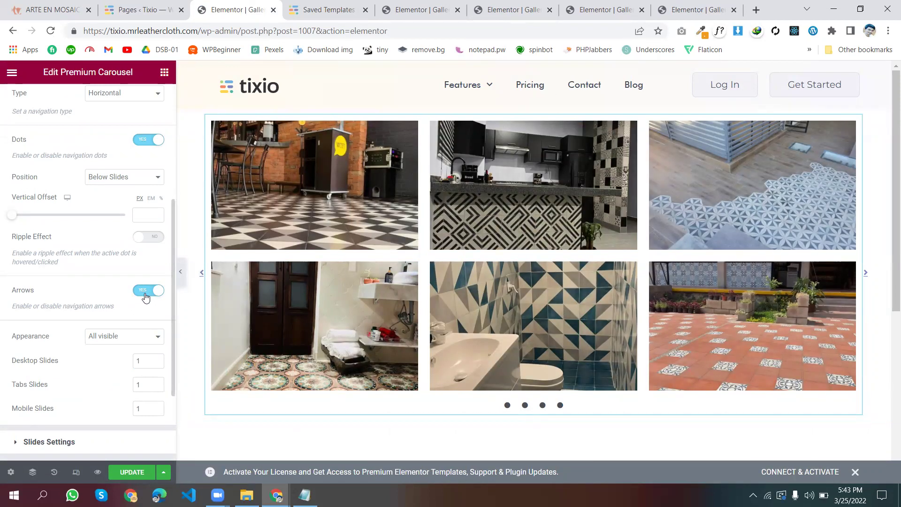
pyautogui.click(146, 293)
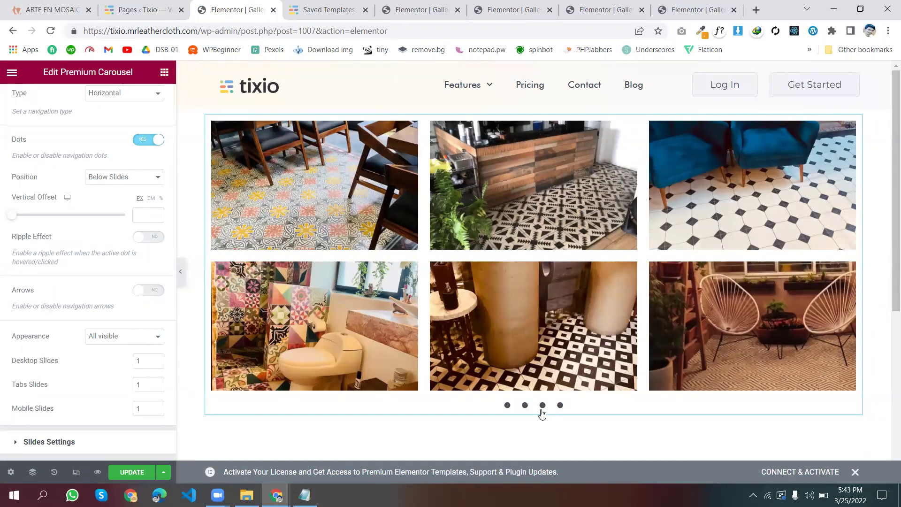
pyautogui.scroll(5, 82, 100)
pyautogui.scroll(-7, 91, 374)
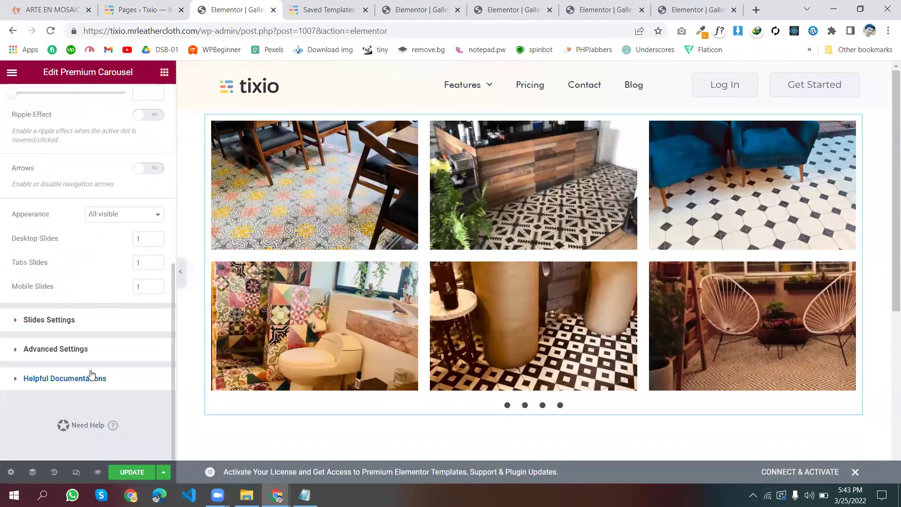
pyautogui.click(77, 324)
pyautogui.scroll(-3, 77, 323)
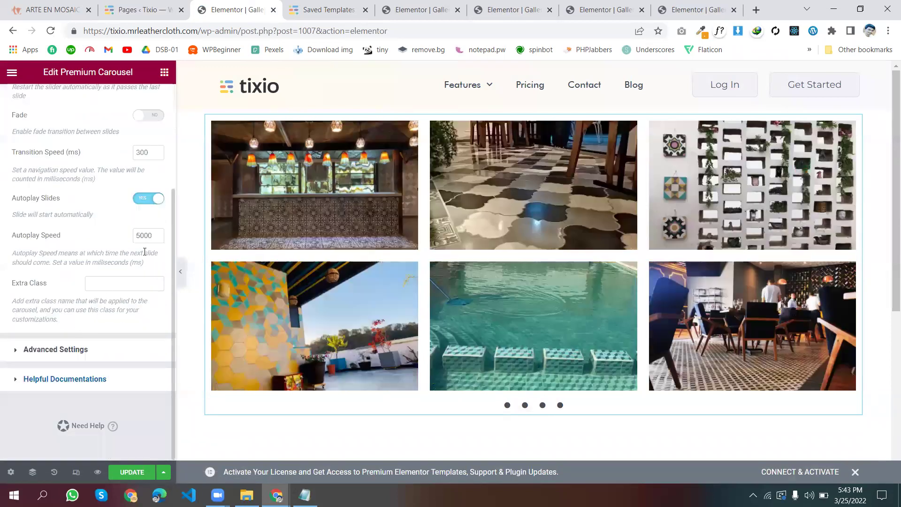
pyautogui.moveTo(140, 149); pyautogui.dragTo(131, 171)
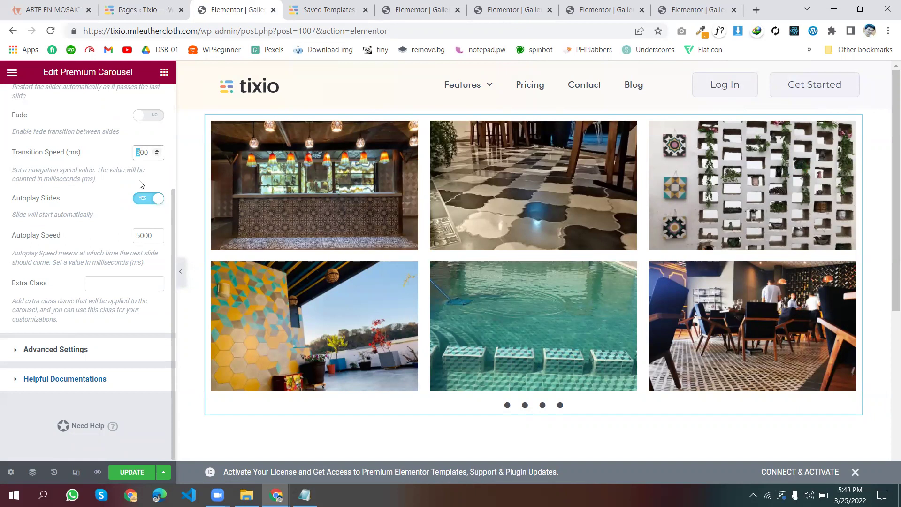
pyautogui.write('5')
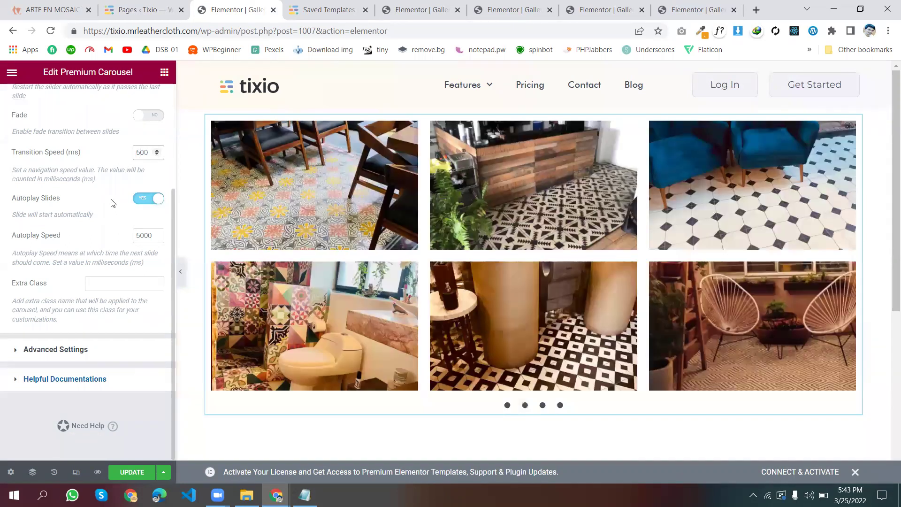
pyautogui.click(141, 234)
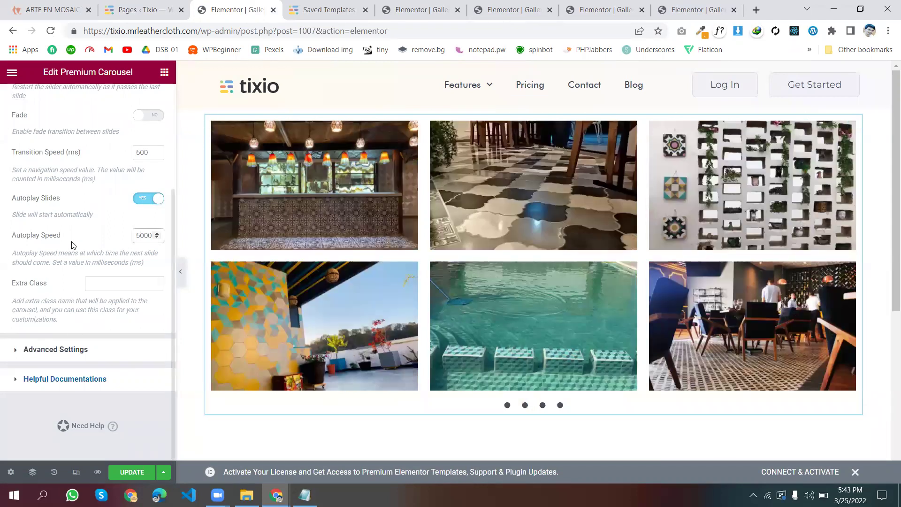
pyautogui.scroll(3, 92, 205)
# Change the carousel's navigation dots icon to the filled square
pyautogui.click(88, 109)
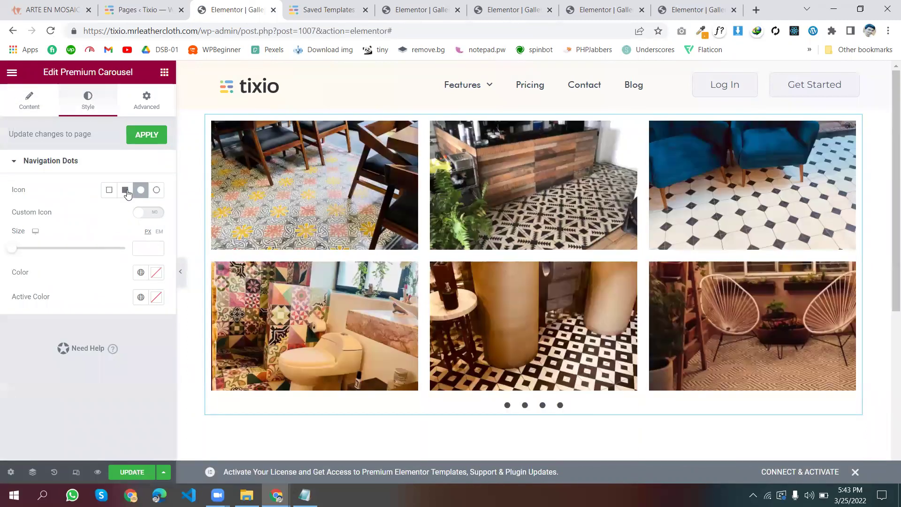
pyautogui.click(126, 191)
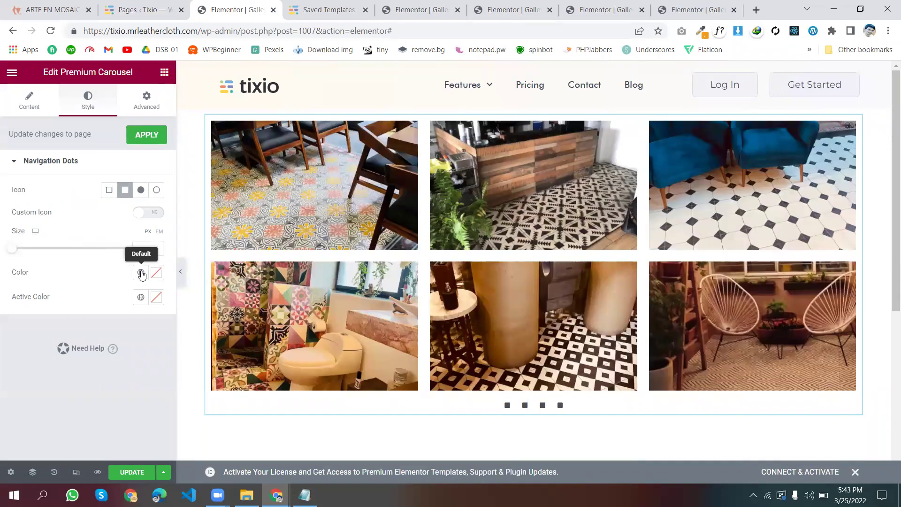
# Try the global colors Secondary and New Item #1 as the color of the navigation dots
pyautogui.click(141, 274)
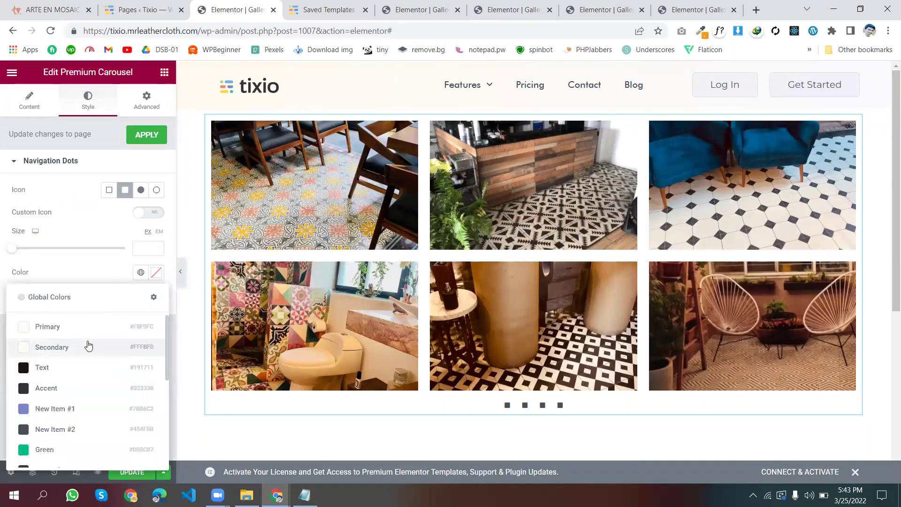
pyautogui.scroll(-1, 87, 355)
pyautogui.scroll(1, 83, 351)
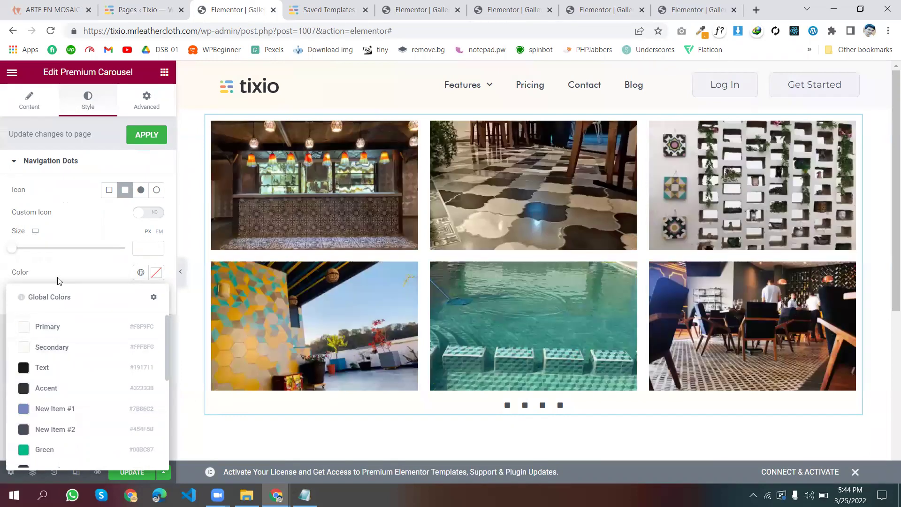
pyautogui.click(100, 270)
pyautogui.click(141, 272)
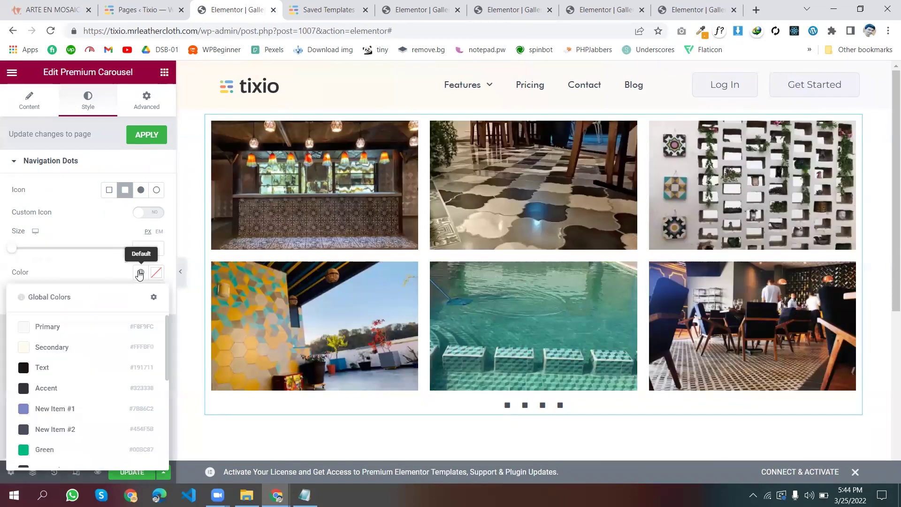
pyautogui.click(57, 350)
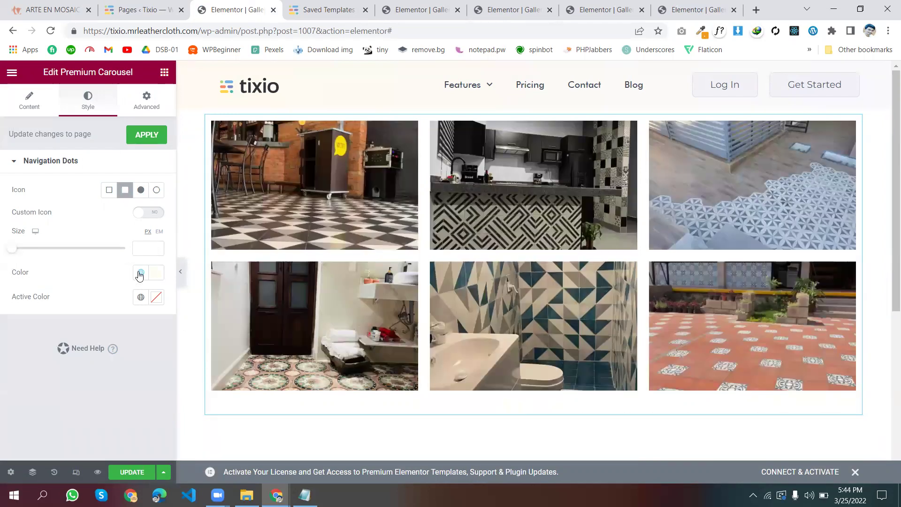
pyautogui.click(140, 272)
pyautogui.scroll(-2, 82, 334)
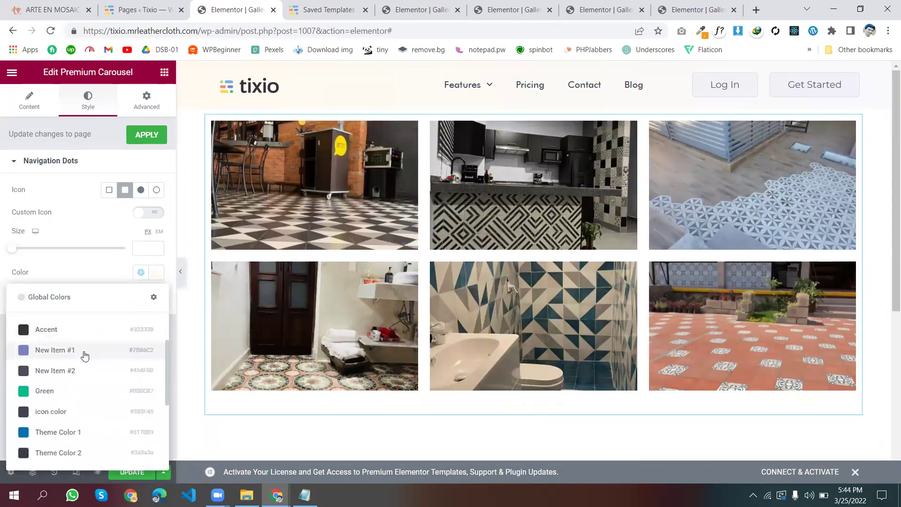
pyautogui.click(84, 350)
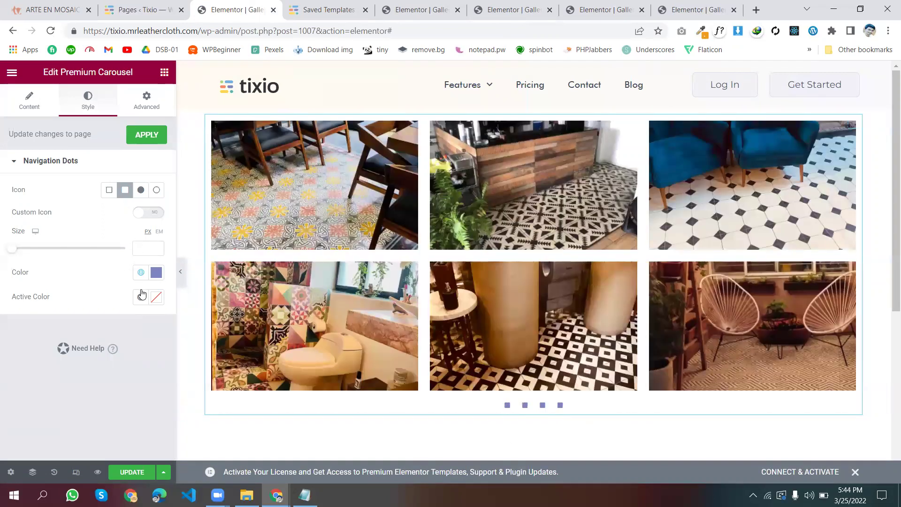
# Set the navigation dots' global colors to New Item #1 for the active dot and Text for the others, and update the page
pyautogui.click(141, 297)
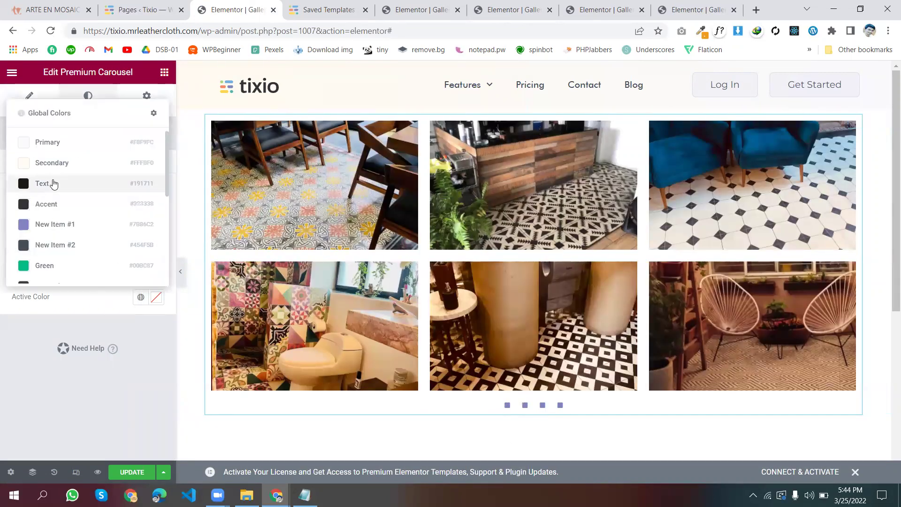
pyautogui.click(47, 223)
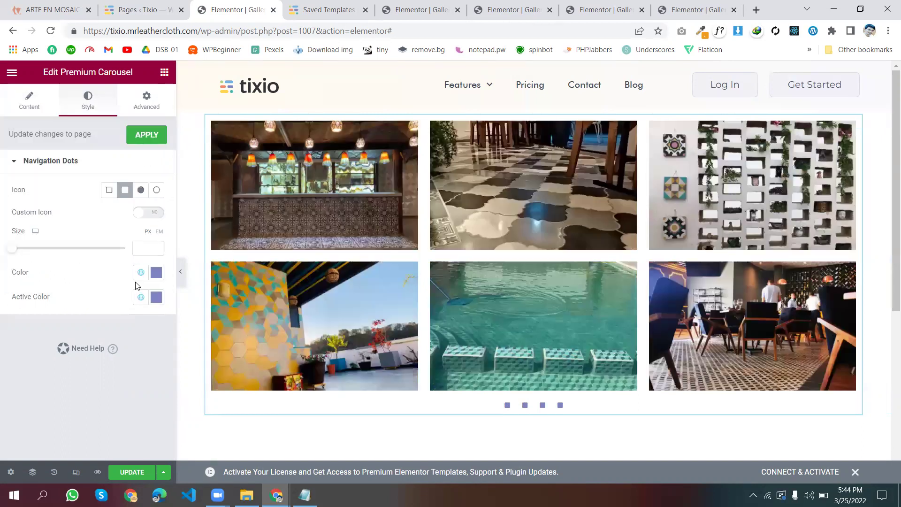
pyautogui.click(141, 272)
pyautogui.click(65, 366)
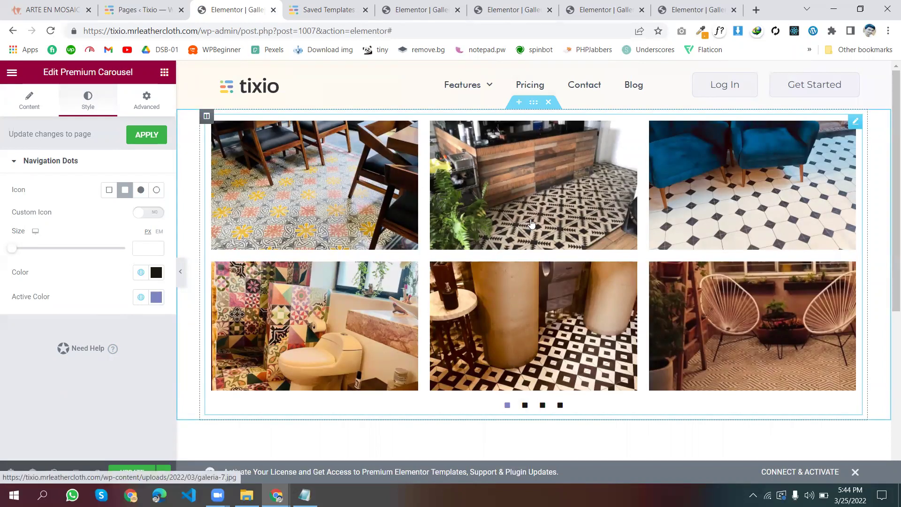
pyautogui.scroll(-1, 285, 361)
pyautogui.click(131, 472)
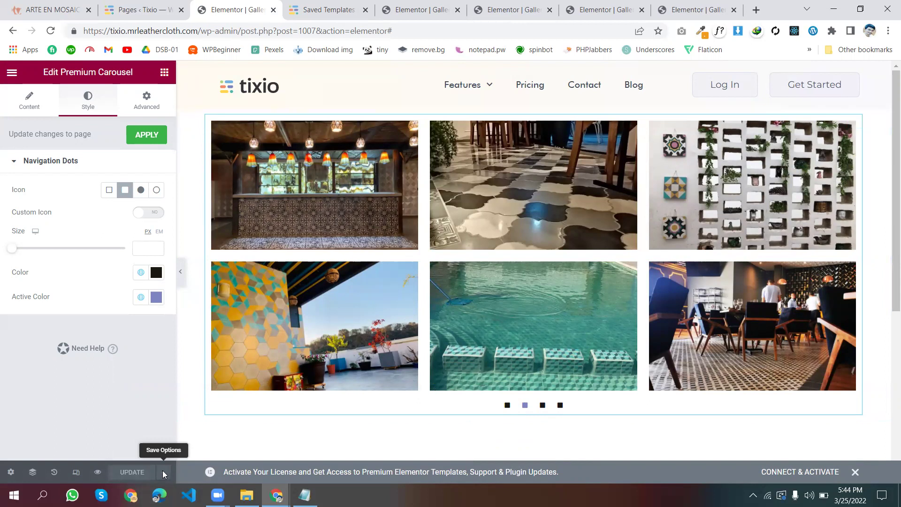
# Open the live view of the published Gallery page from the site's page list in a new browser tab
pyautogui.click(162, 470)
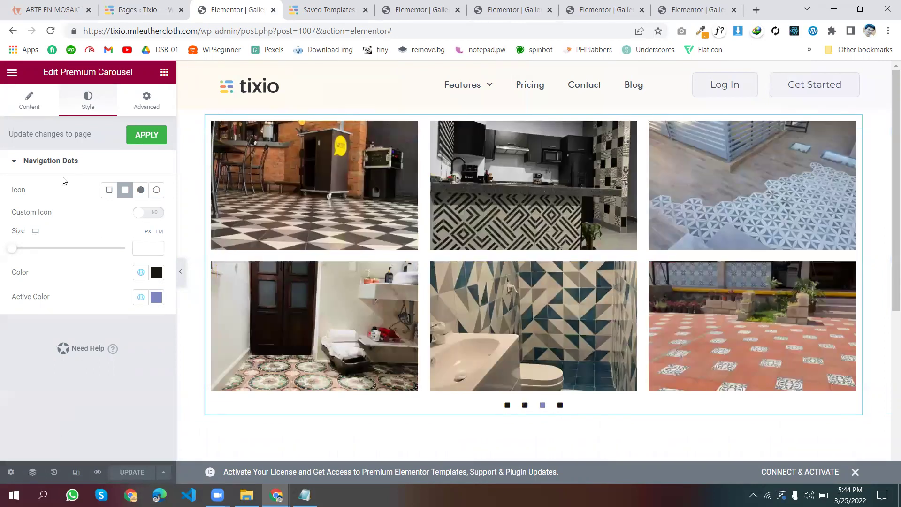
pyautogui.hotkey('ctrl', 'pageup')
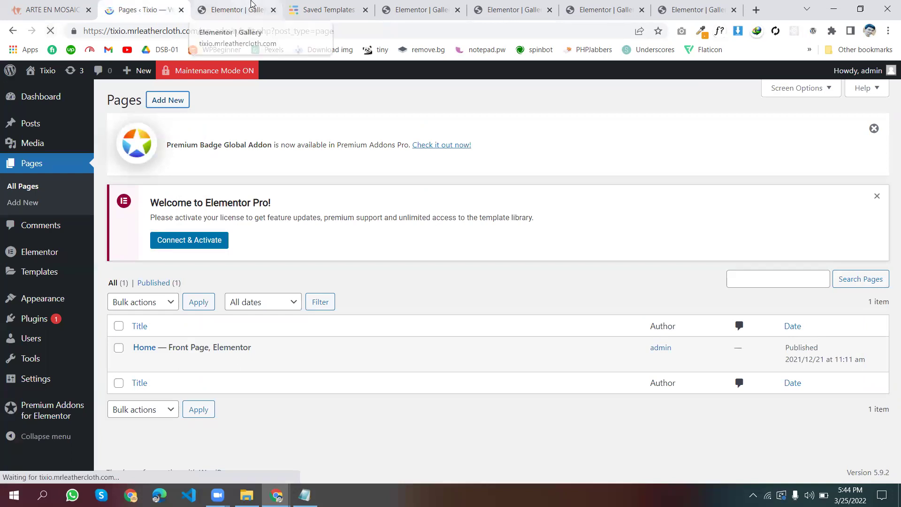
pyautogui.moveTo(246, 376)
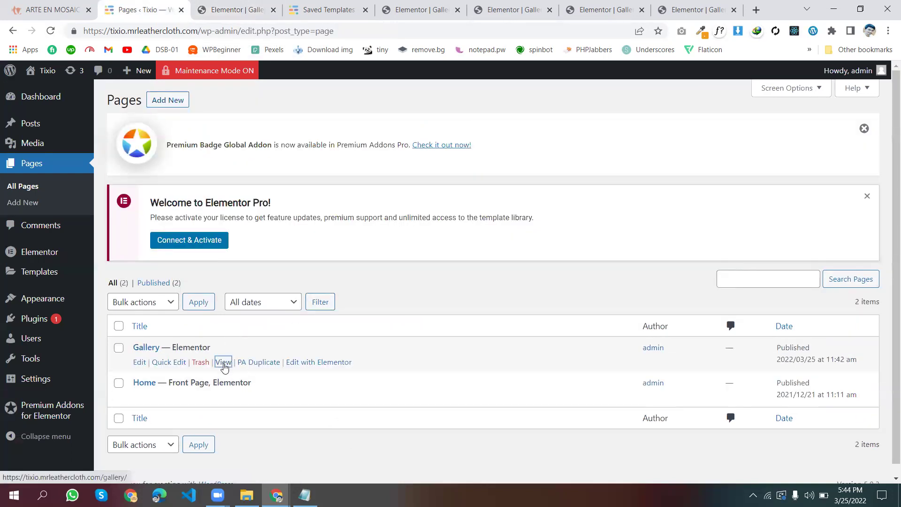
pyautogui.rightClick(224, 365)
pyautogui.click(279, 374)
pyautogui.click(287, 9)
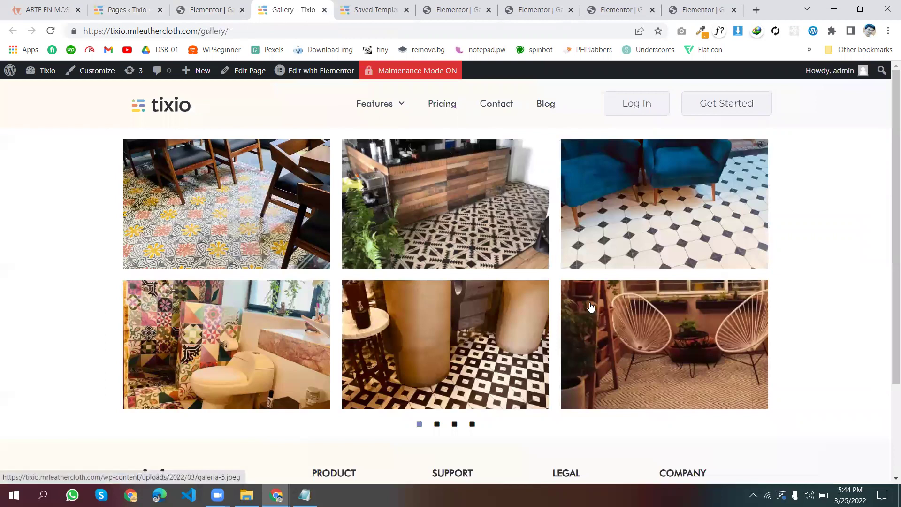
# Check the carousel on the live Gallery page by jumping between its four slides with the navigation dots
pyautogui.scroll(-1, 569, 258)
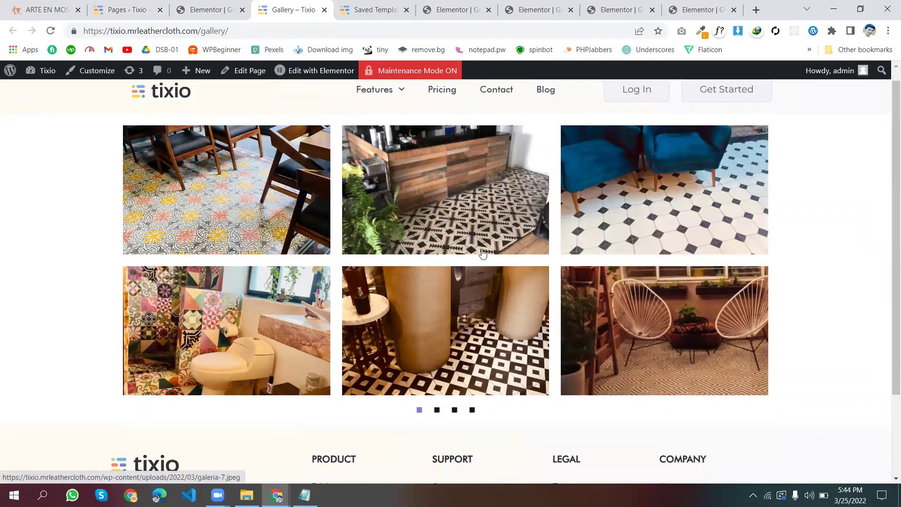
pyautogui.scroll(1, 346, 230)
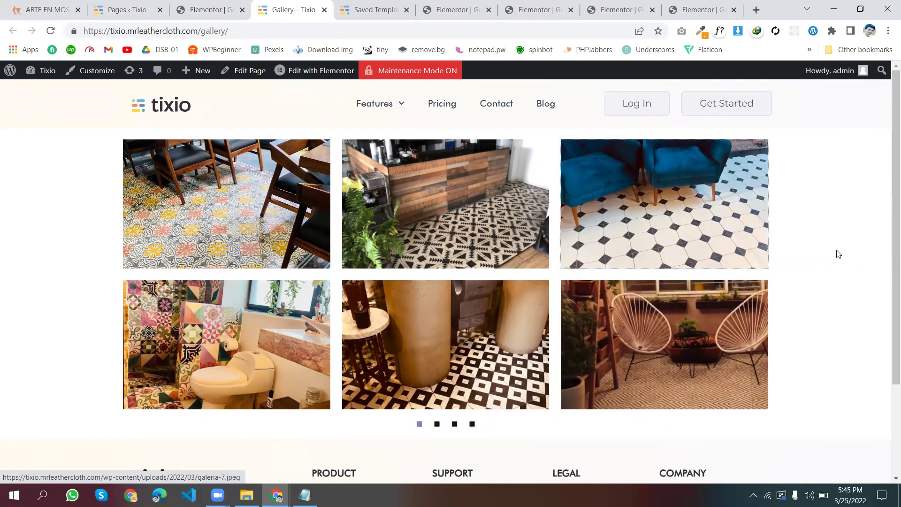
pyautogui.click(438, 425)
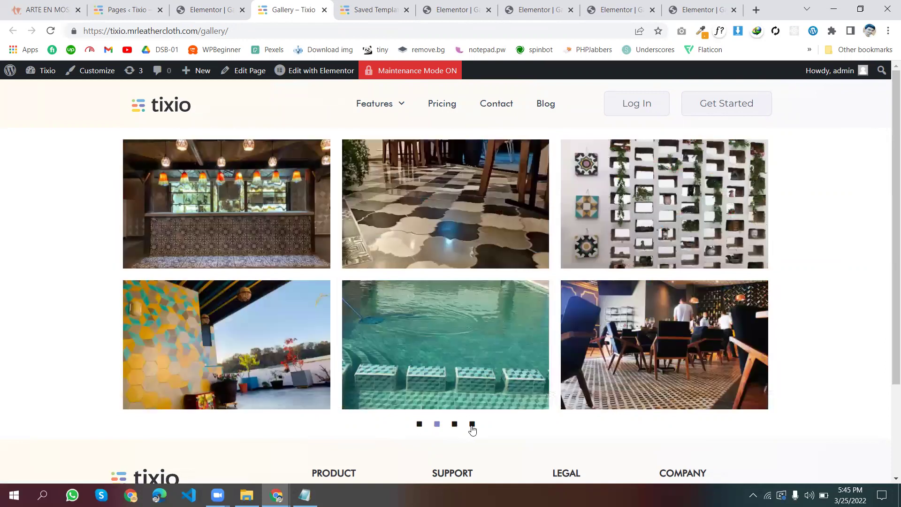
pyautogui.click(471, 425)
pyautogui.click(420, 425)
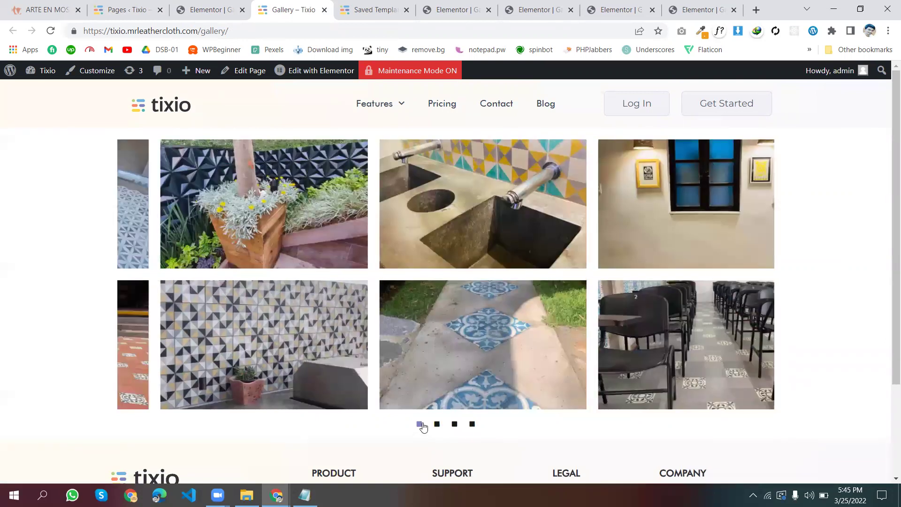
pyautogui.click(453, 425)
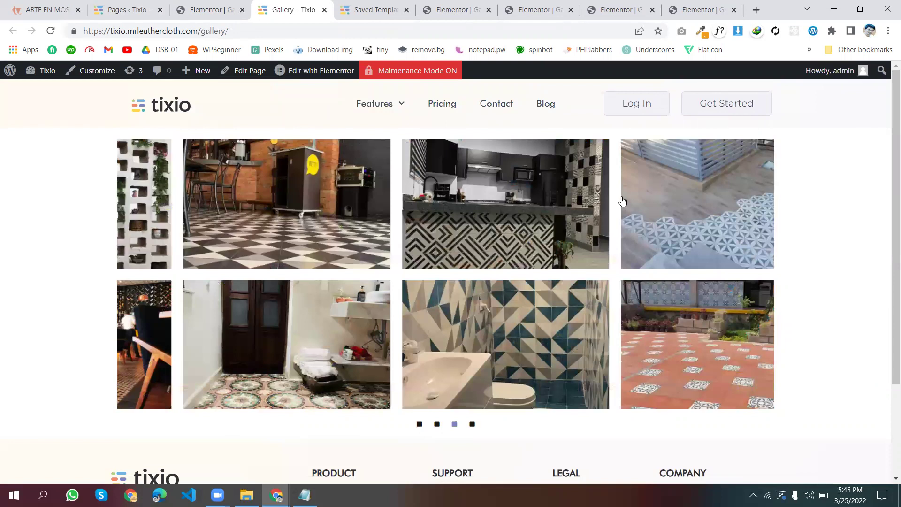
# View several images of the third slide enlarged in the lightbox, closing each one after checking it
pyautogui.click(620, 197)
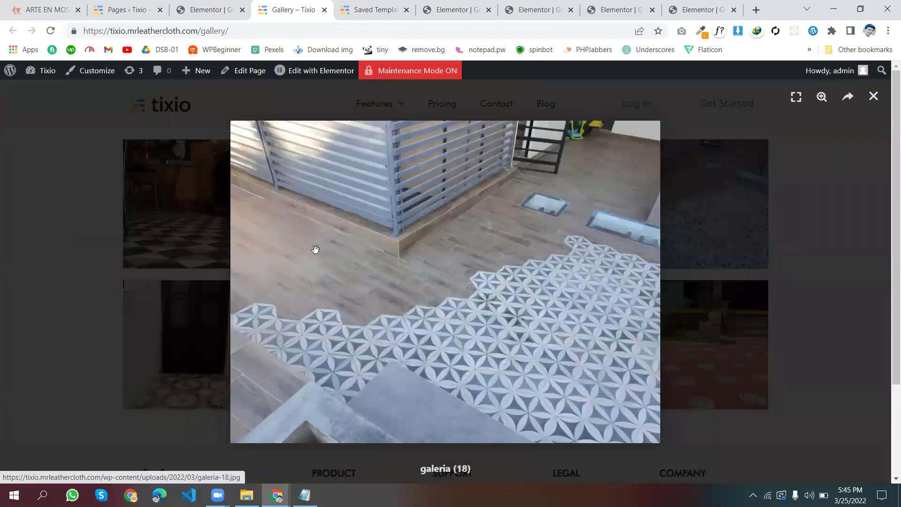
pyautogui.click(874, 97)
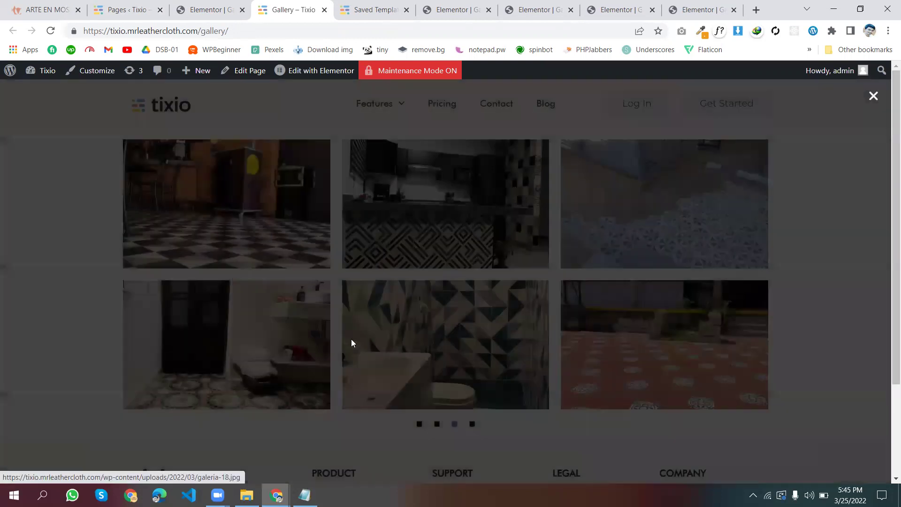
pyautogui.click(222, 213)
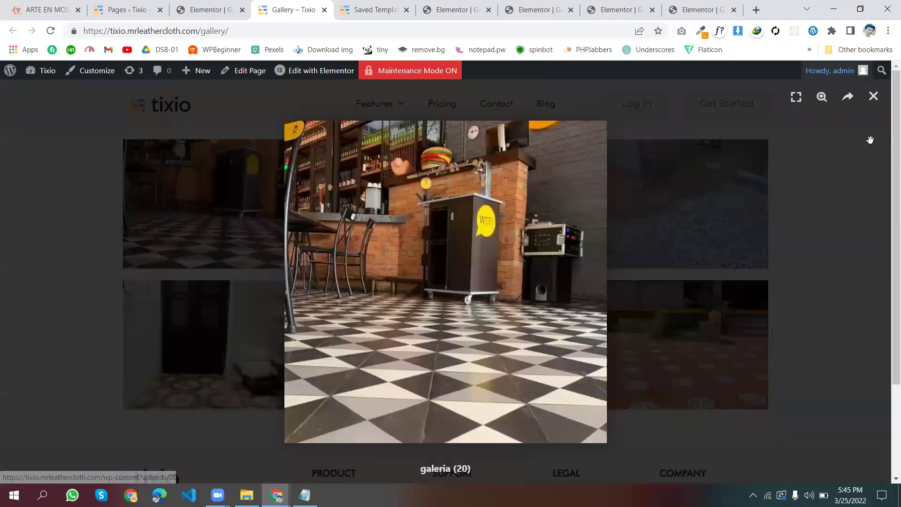
pyautogui.click(874, 99)
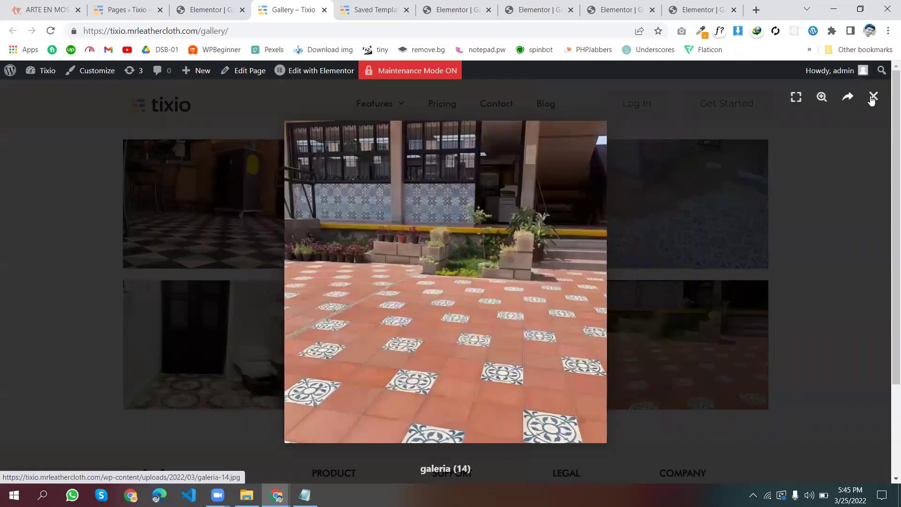
pyautogui.click(864, 98)
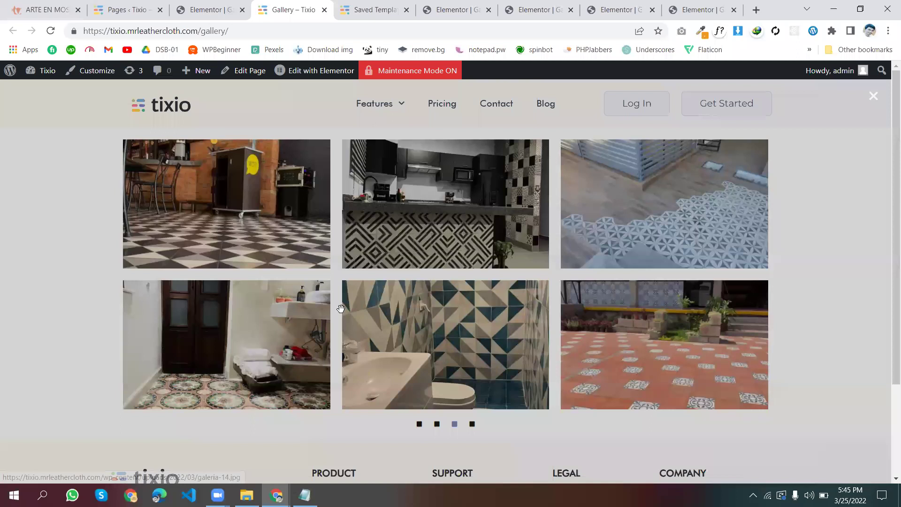
pyautogui.click(340, 309)
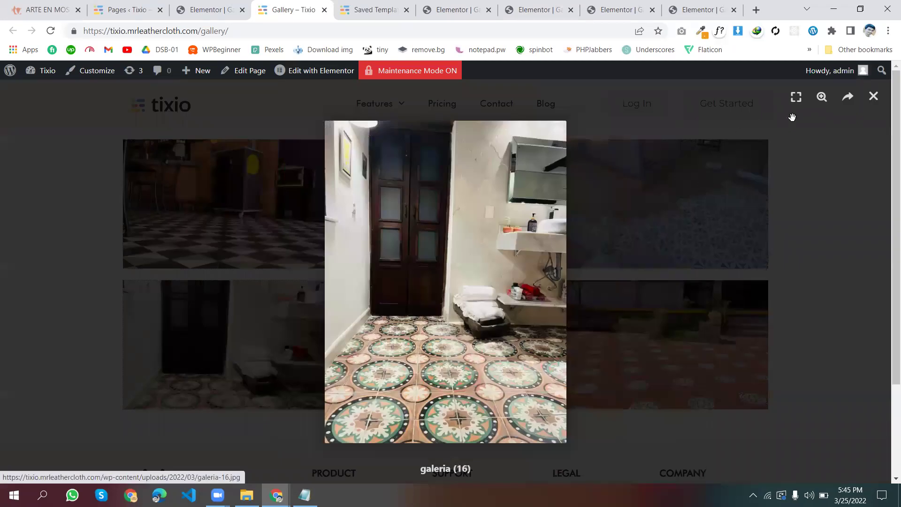
pyautogui.click(872, 100)
pyautogui.scroll(-2, 386, 288)
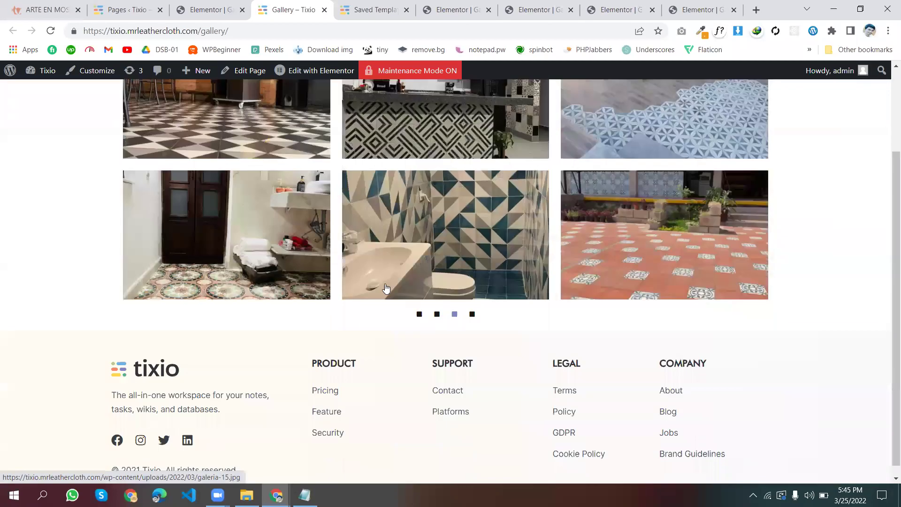
pyautogui.scroll(2, 390, 290)
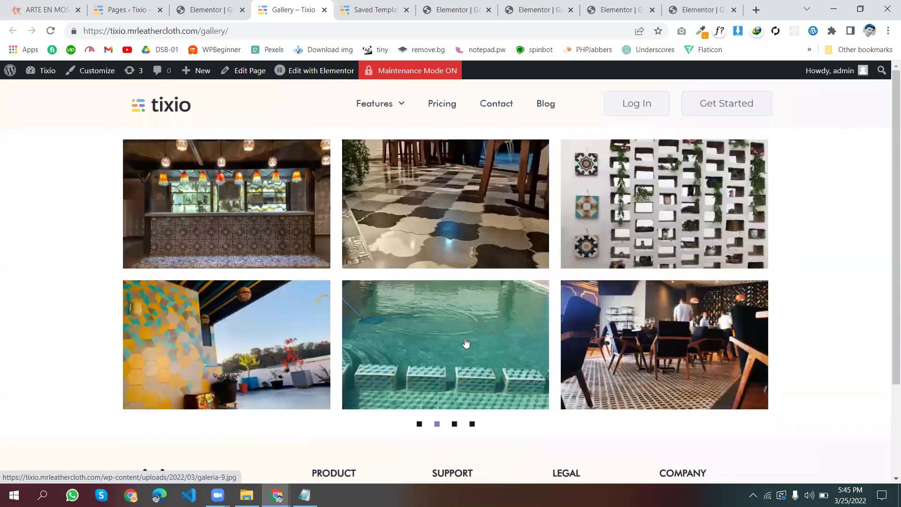
pyautogui.scroll(-1, 462, 343)
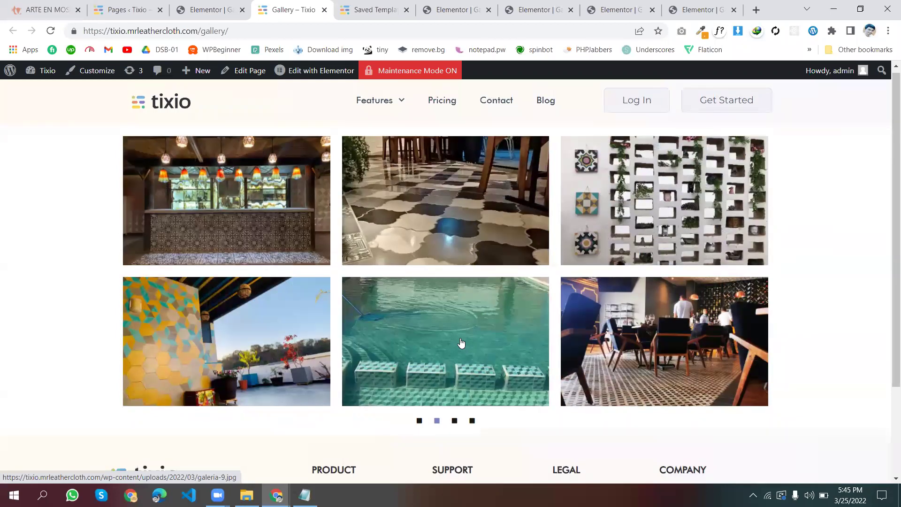
pyautogui.scroll(1, 462, 343)
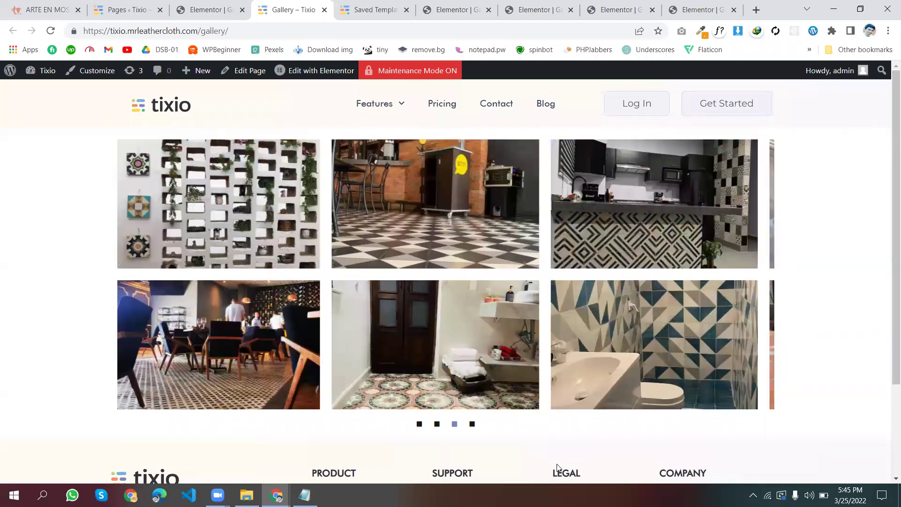